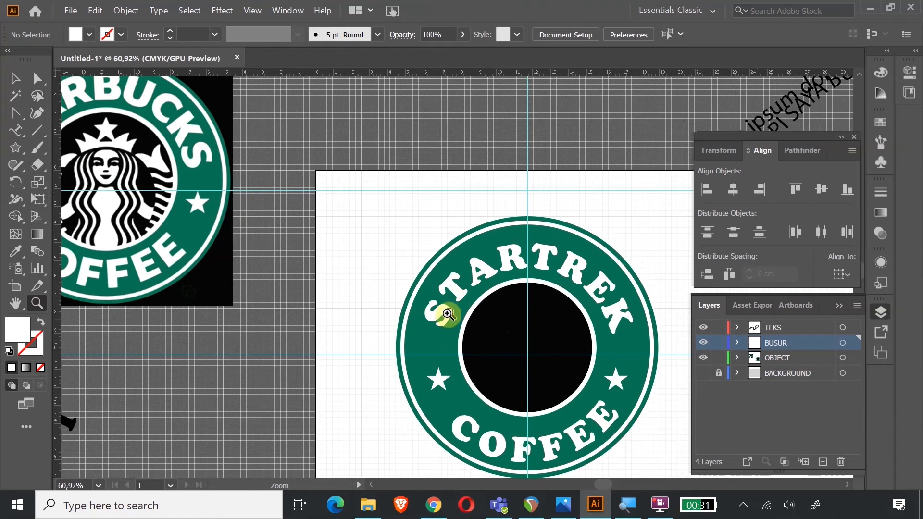
Step: Move the Starbucks reference image beside the new logo so it overlaps the artboard's upper-left corner
left_click(12, 82)
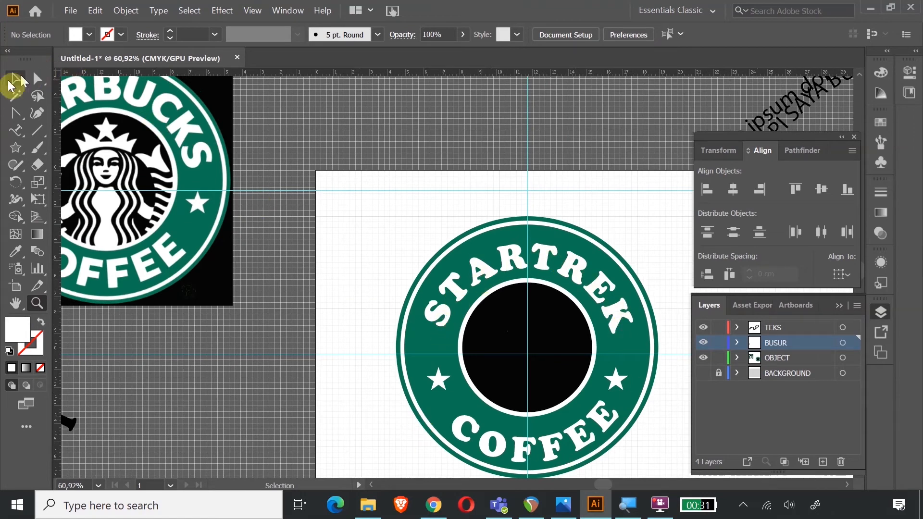
left_click(188, 139)
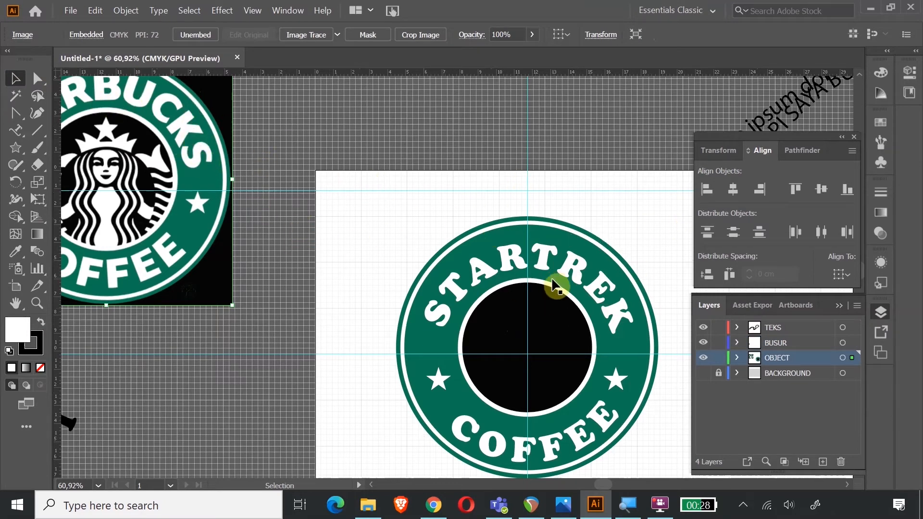
scroll(553, 284, "up", 5)
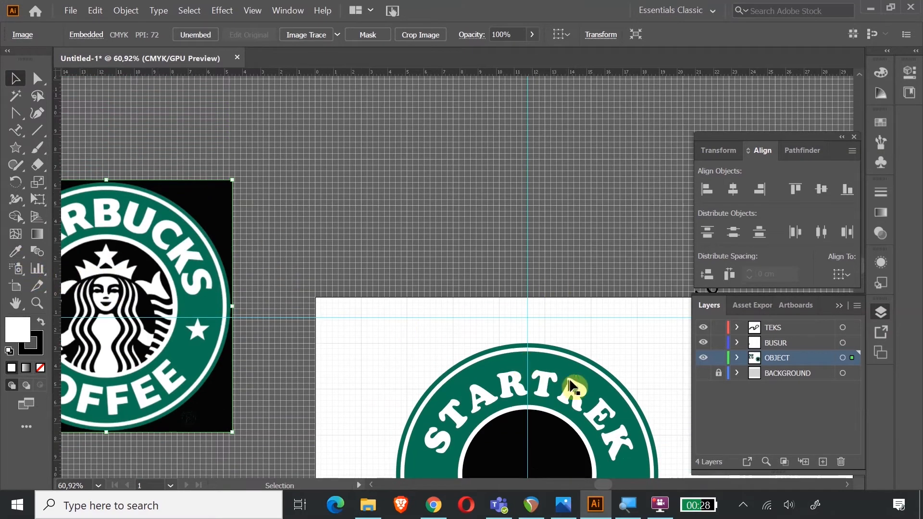
scroll(518, 355, "down", 3)
left_click_drag(136, 188, 306, 192)
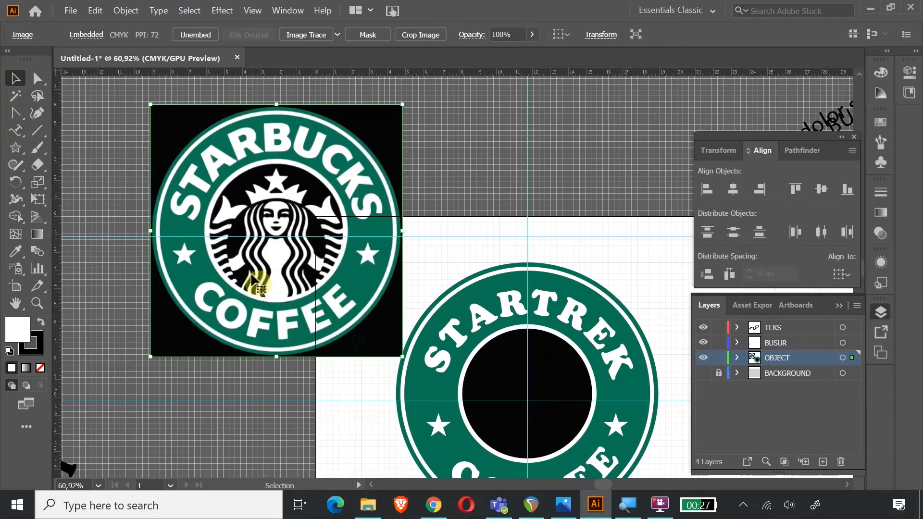
Step: Draw a circle with the Ellipse tool over the central siren area of the reference logo
left_click(37, 303)
left_click_drag(237, 160, 338, 246)
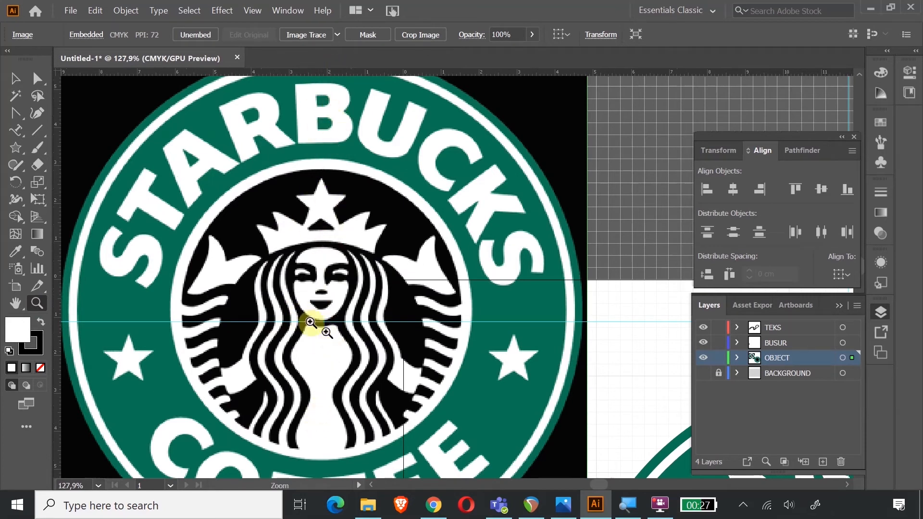
left_click_drag(15, 147, 62, 188)
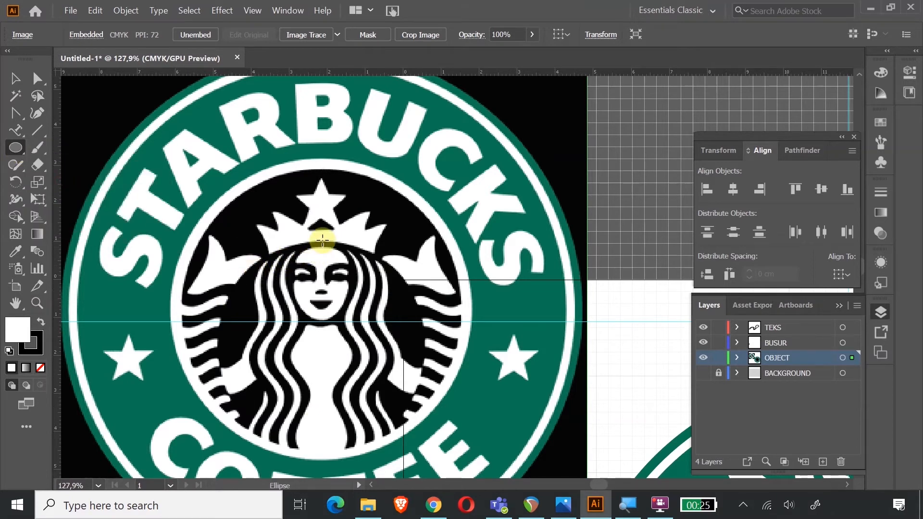
left_click_drag(322, 239, 493, 453)
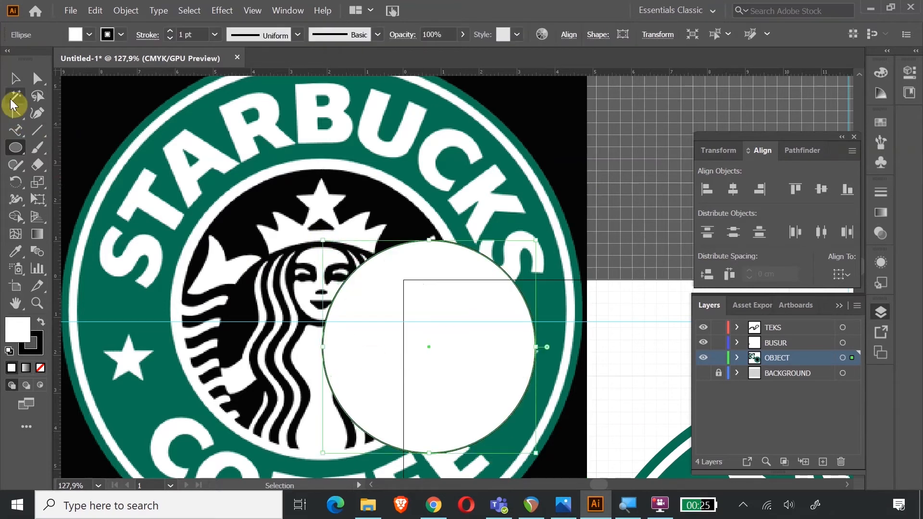
Step: Give the circle a red #FF0049 stroke of 3 pt and no fill
left_click(15, 78)
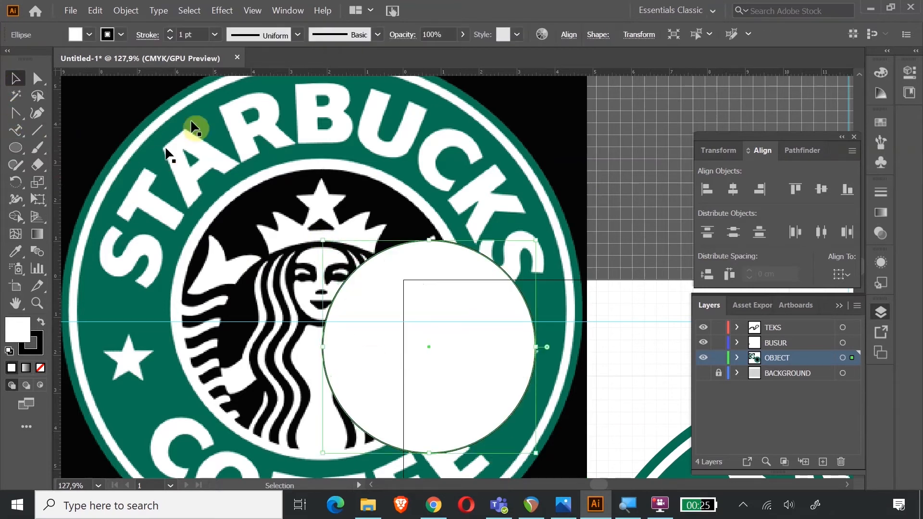
double_click(38, 350)
left_click_drag(152, 138, 219, 38)
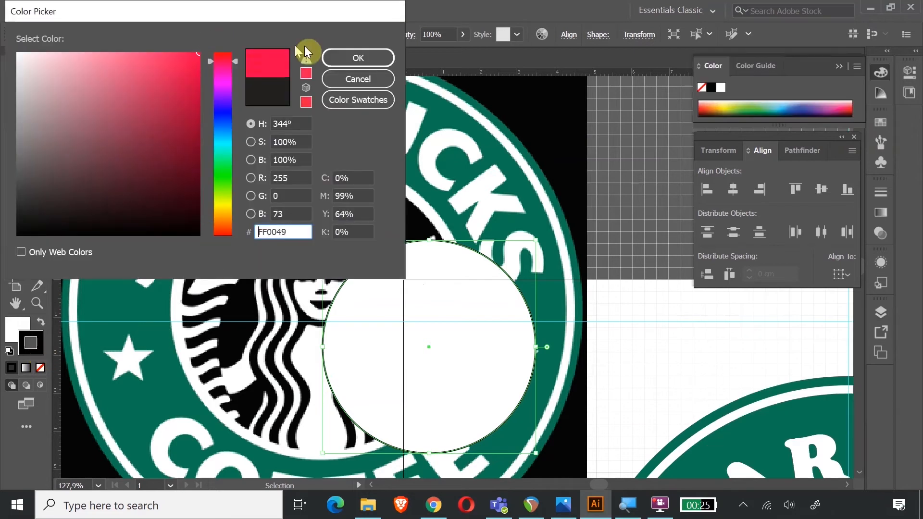
left_click(333, 57)
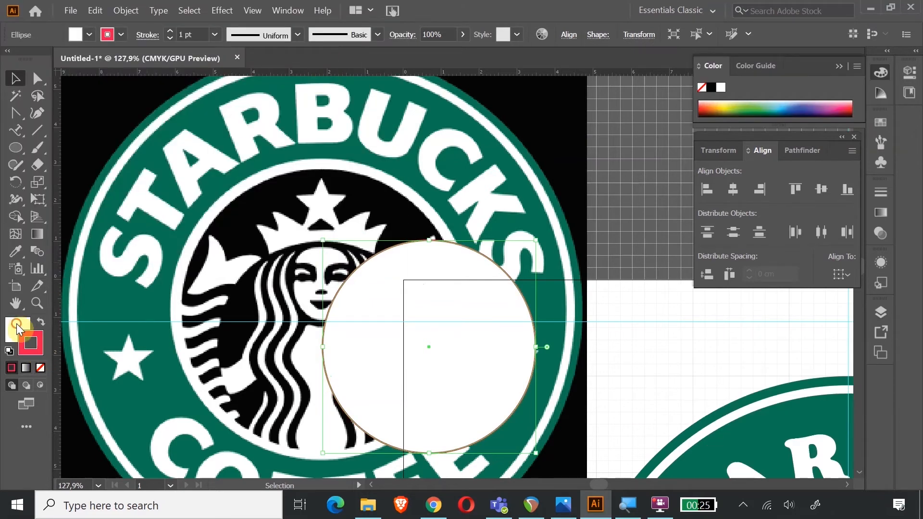
left_click(40, 368)
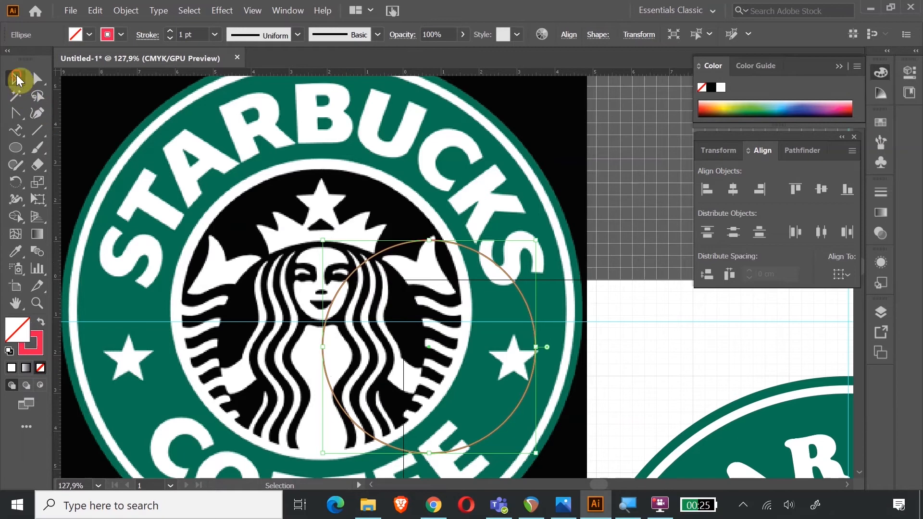
left_click(169, 30)
left_click(170, 30)
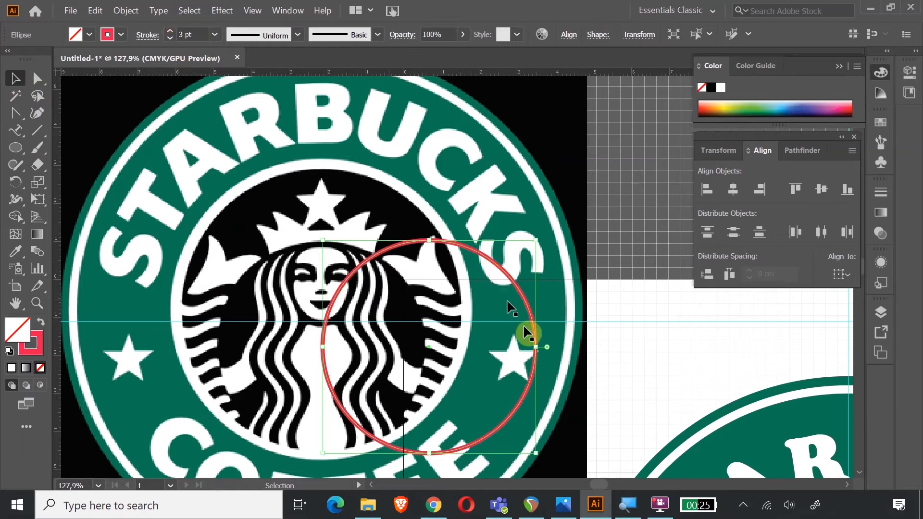
Step: Move the red circle so it surrounds the siren's head and body, then deselect it
left_click(501, 321)
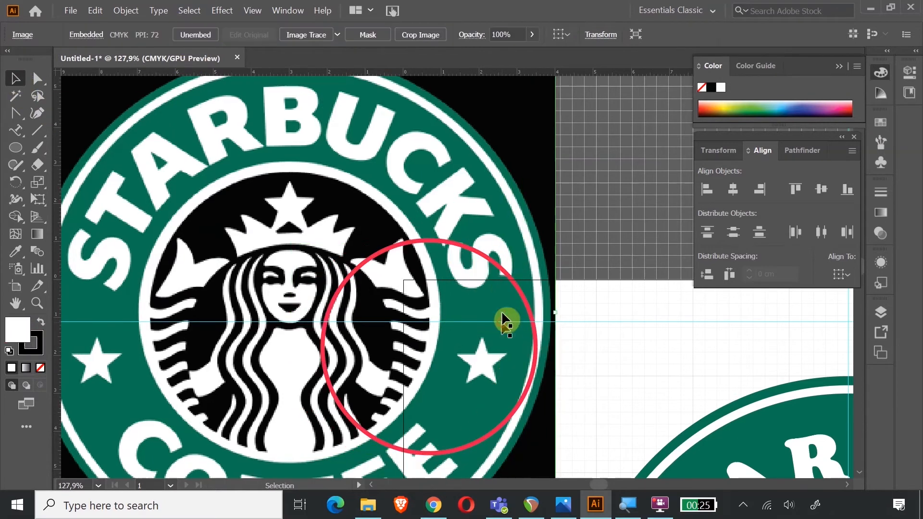
mouse_move(507, 278)
left_mouse_down()
mouse_move(417, 259)
mouse_move(401, 276)
left_mouse_up()
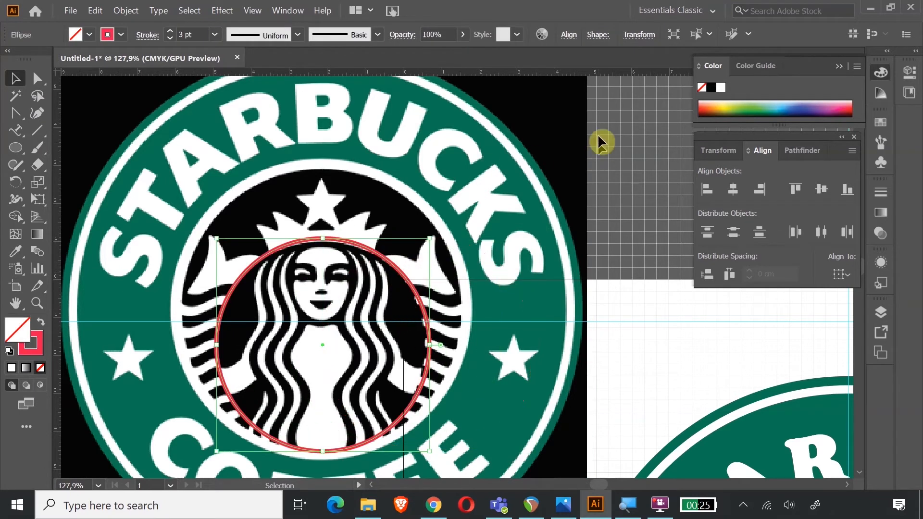
left_click(624, 109)
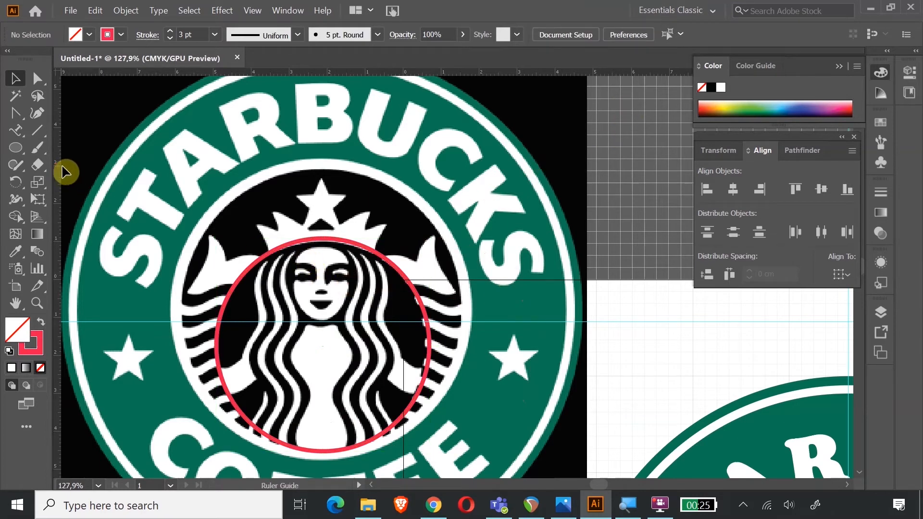
Step: Place a vertical ruler guide through the centre of the siren and the red circle
left_click_drag(224, 197, 322, 207)
scroll(495, 207, "down", 3)
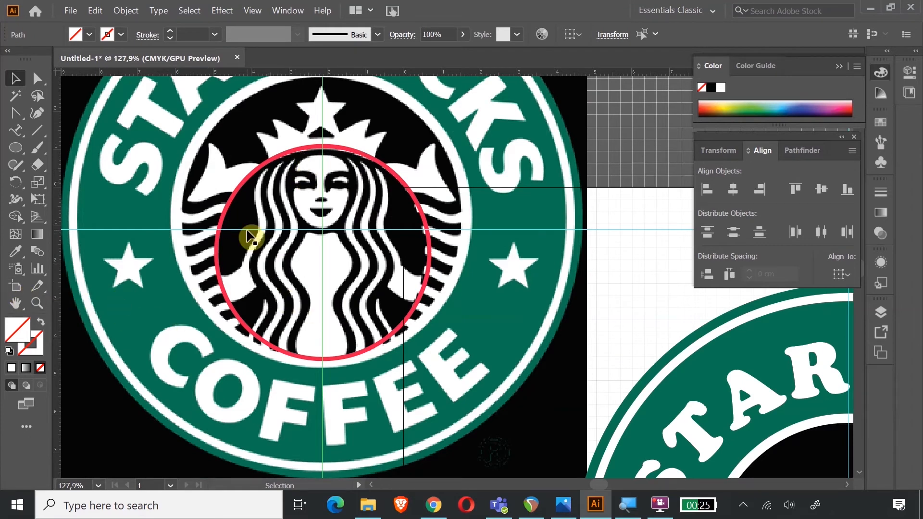
Step: Select the whole STARTREK COFFEE logo with its centre guides and move it to the artboard's right edge
key("ctrl+minus")
key("ctrl+minus")
key("ctrl+minus")
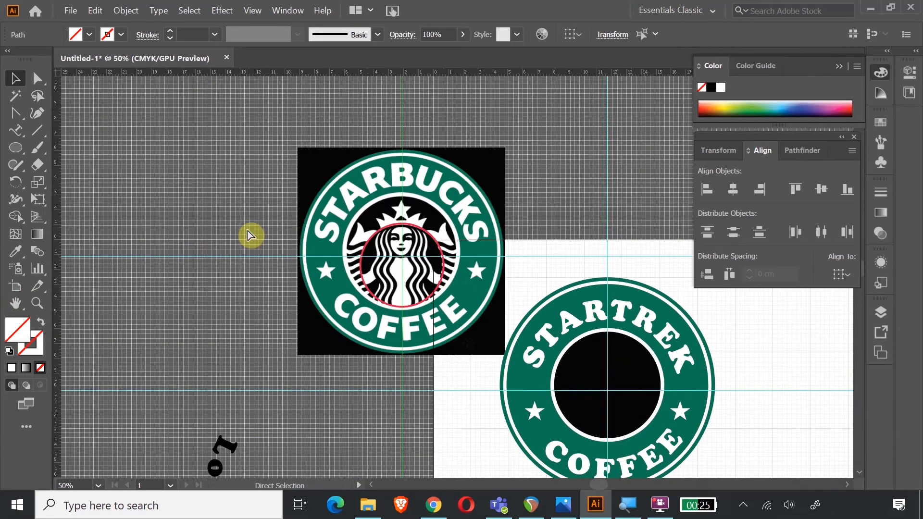
left_click(567, 350)
left_click(558, 250)
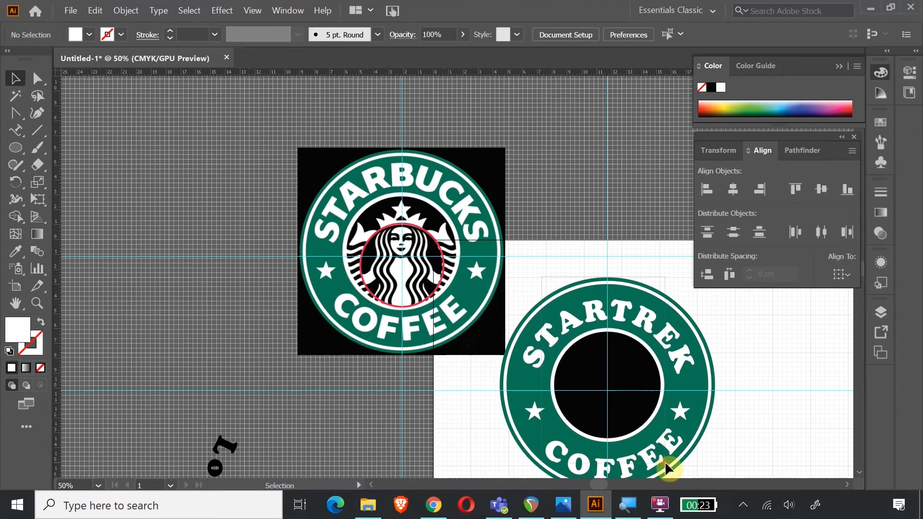
left_click_drag(586, 375, 812, 377)
left_click_drag(767, 421, 805, 422)
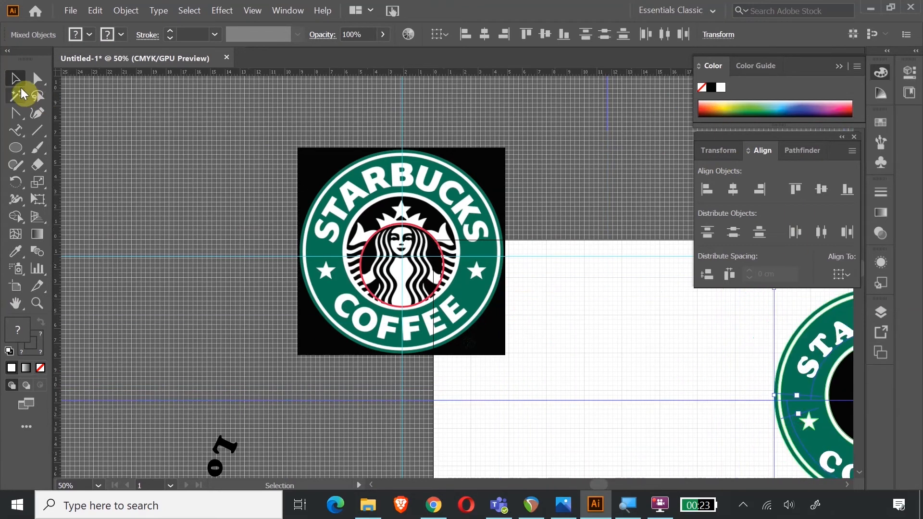
Step: Draw a tall white rectangle over the reference logo, starting at the inner ring's top on the vertical guide and extending below the image
left_click_drag(475, 214, 478, 216)
left_click_drag(590, 485, 601, 486)
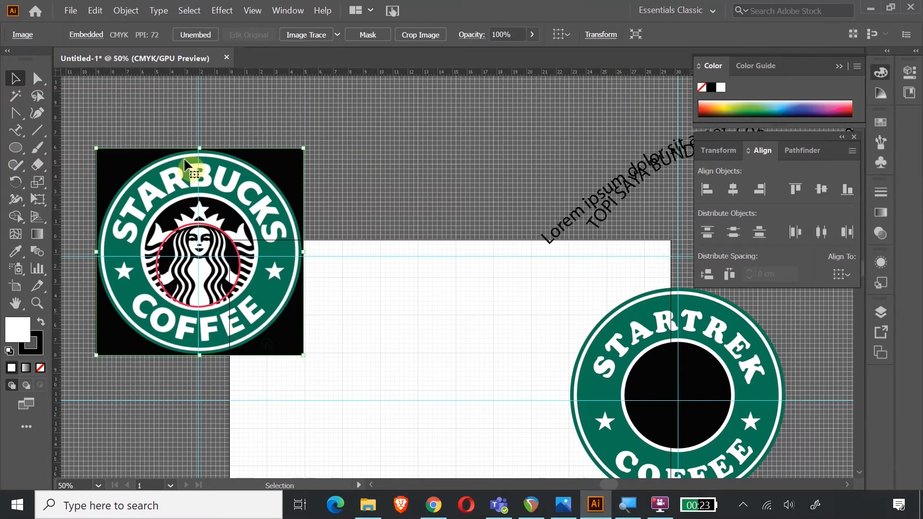
left_click(19, 114)
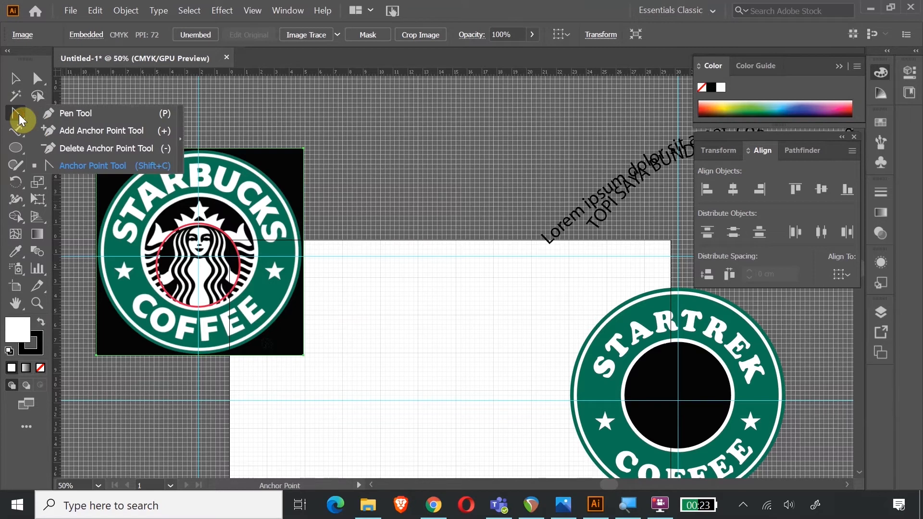
left_click(59, 113)
scroll(80, 255, "down", 3)
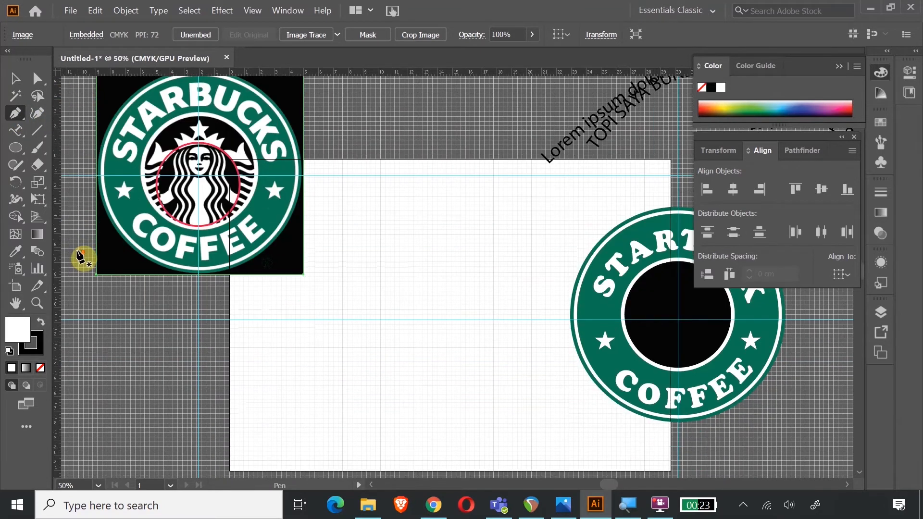
left_click(37, 303)
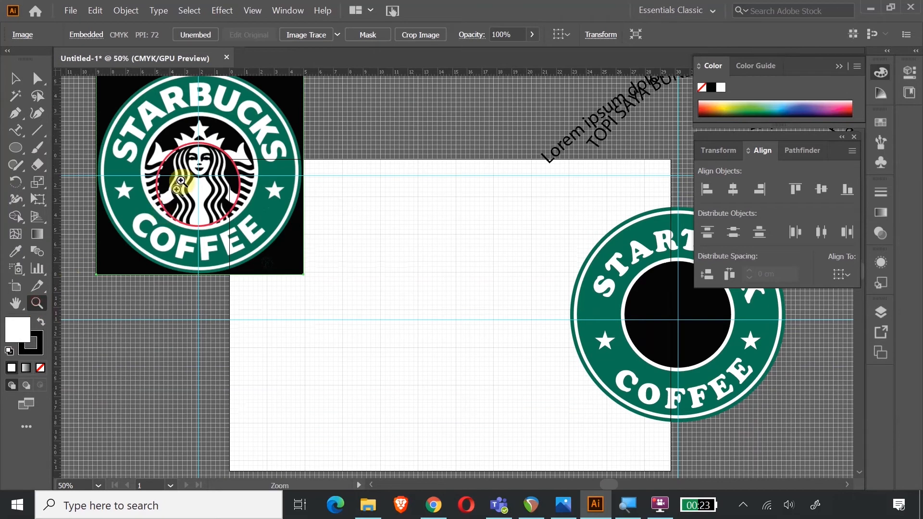
left_click_drag(184, 133, 211, 178)
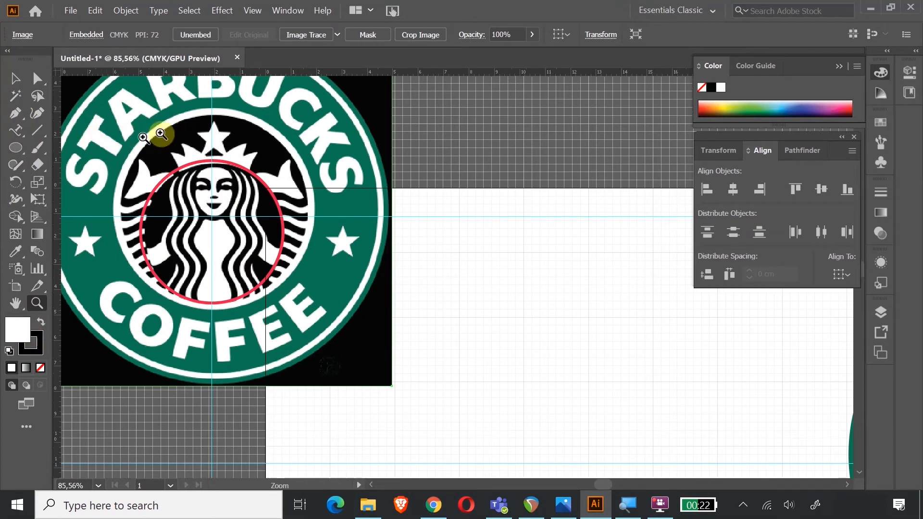
left_click(17, 80)
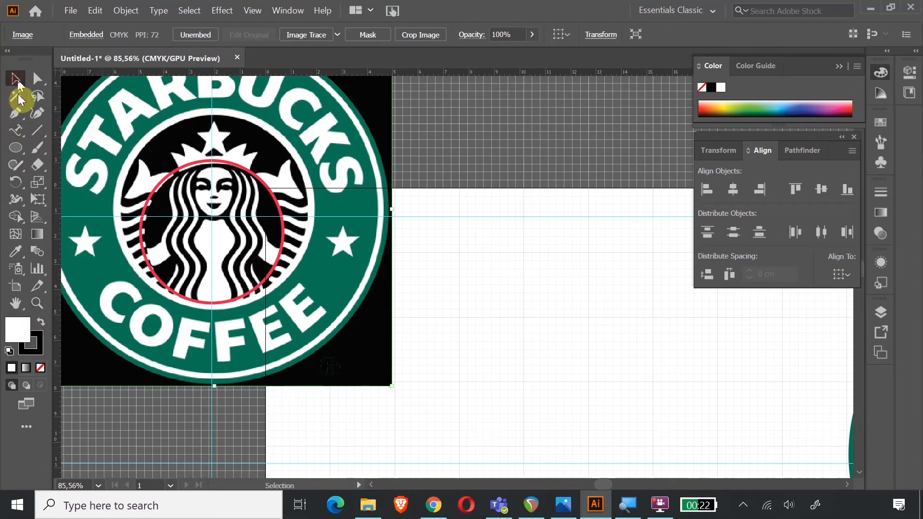
left_click_drag(24, 151, 49, 148)
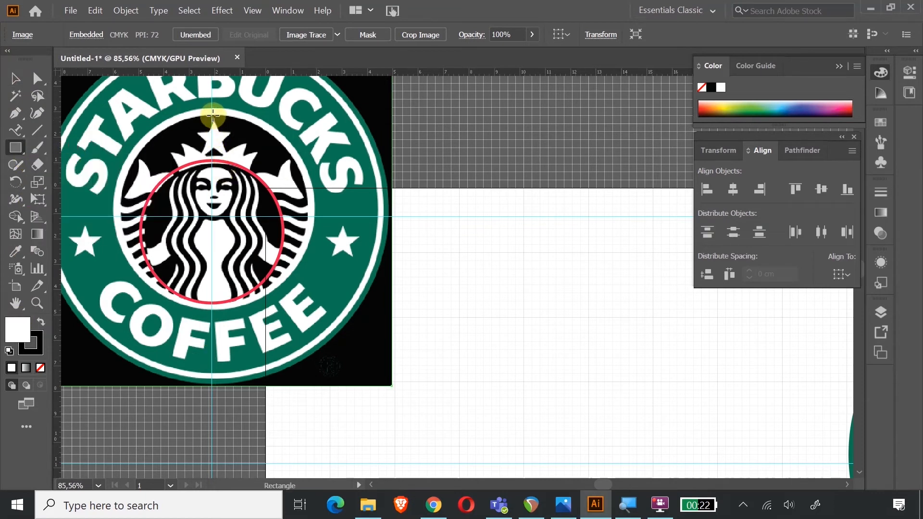
mouse_move(213, 116)
left_mouse_down()
mouse_move(267, 207)
mouse_move(319, 406)
left_mouse_up()
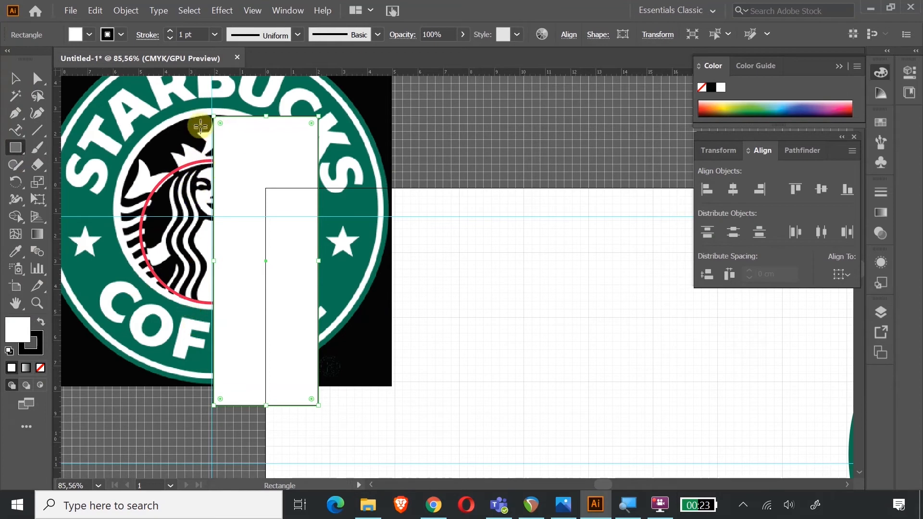
left_click(15, 77)
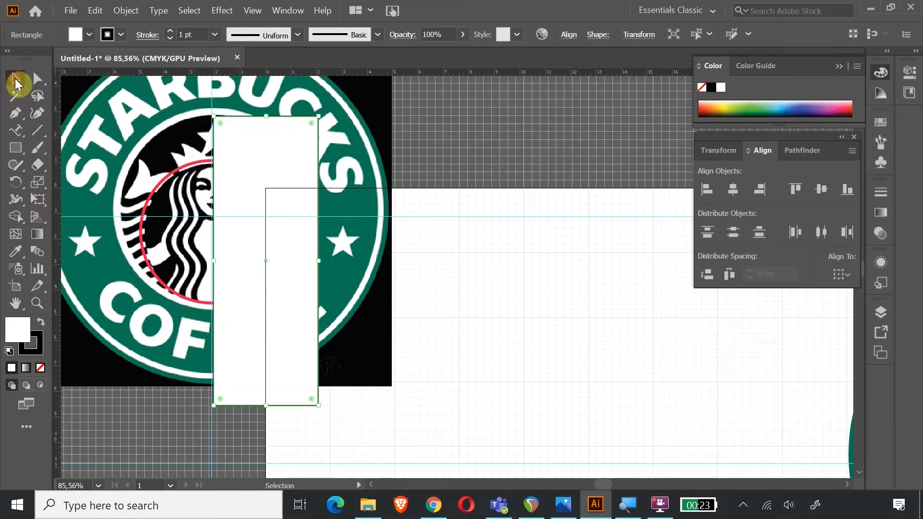
Step: Draw with the Pen tool the forehead, tall pointed ear, straight neck and outer shoulder point of a half-figure silhouette on the empty artboard area
scroll(140, 240, "down", 3)
scroll(142, 240, "down", 1)
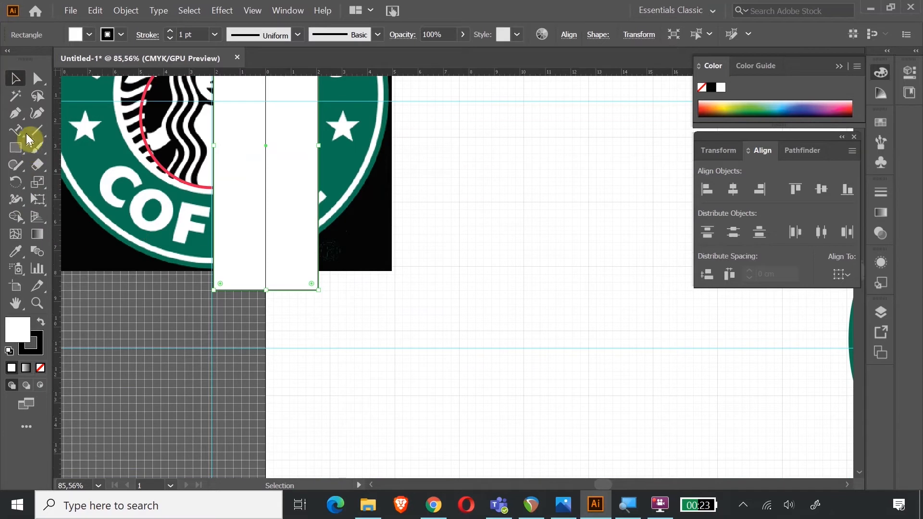
left_click(16, 116)
scroll(320, 260, "up", 2)
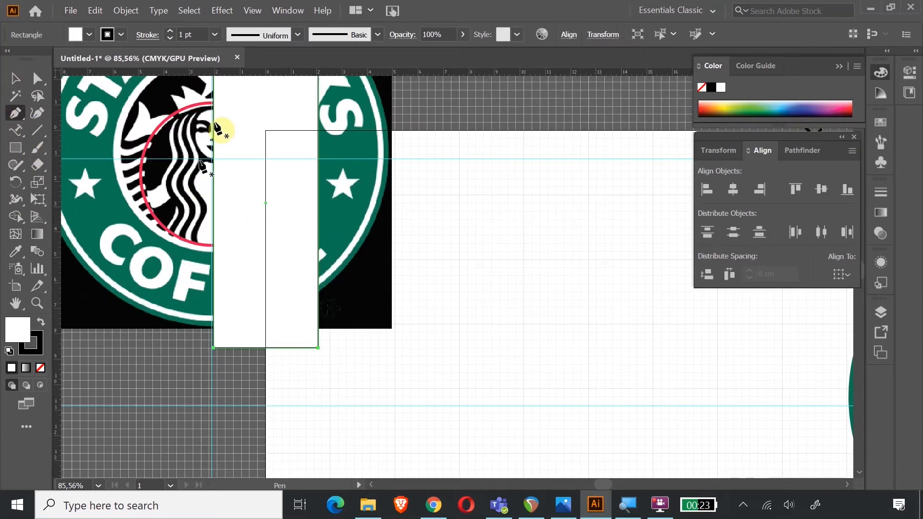
left_click(587, 320)
left_click(542, 330)
left_click(524, 252)
scroll(524, 414, "down", 2)
scroll(521, 420, "down", 3)
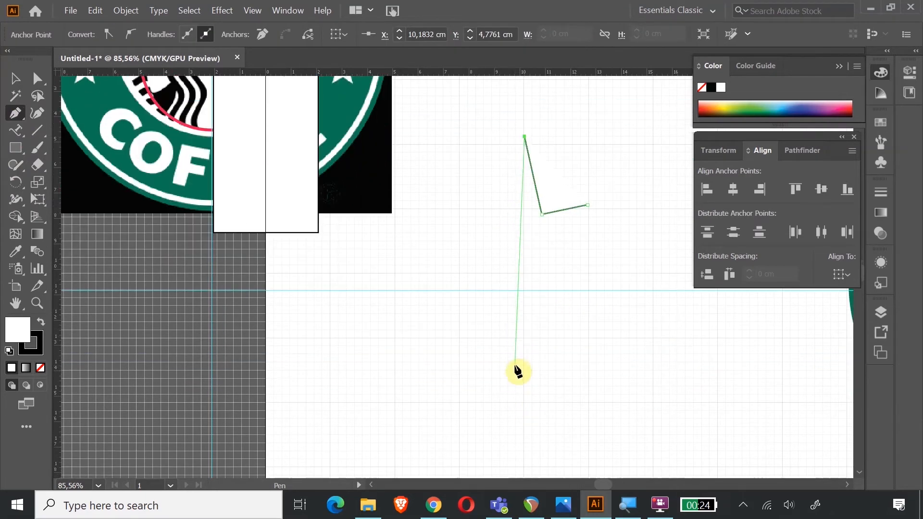
left_click(516, 364)
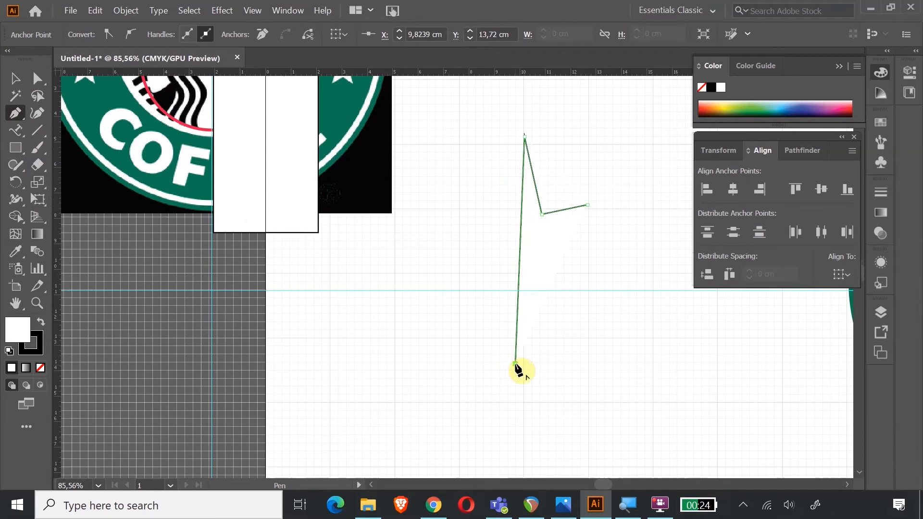
left_click(340, 409)
Step: Continue the path down the outer arm to about Y 28.5 cm, across its end and back up to the armpit at about Y 18.5 cm
scroll(350, 374, "down", 8)
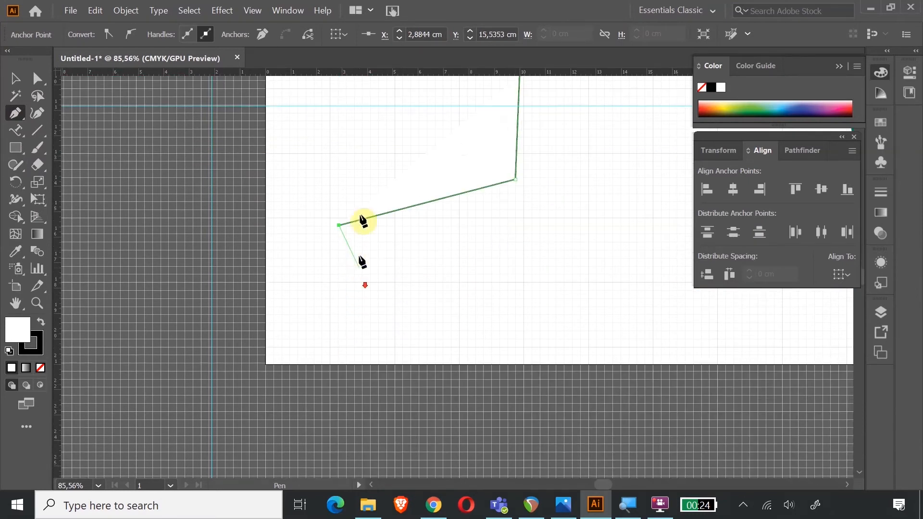
scroll(313, 337, "down", 5)
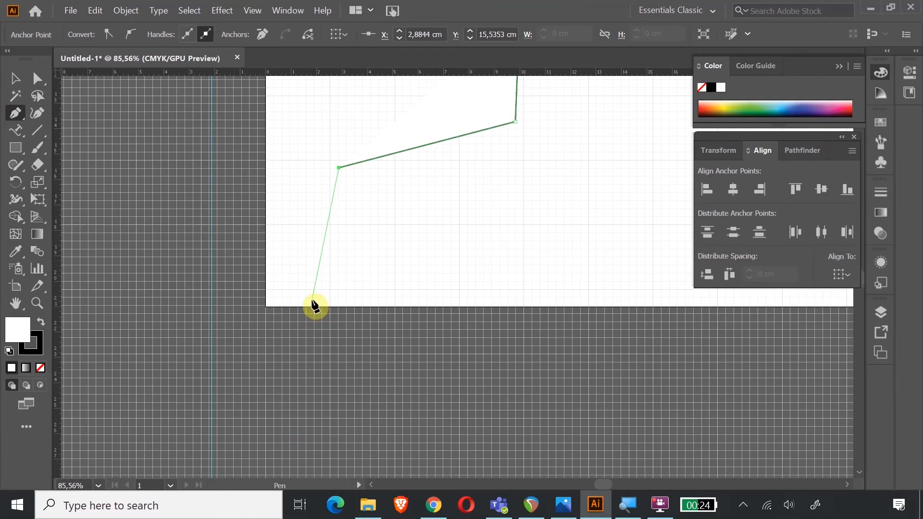
scroll(307, 385, "down", 2)
left_click(306, 381)
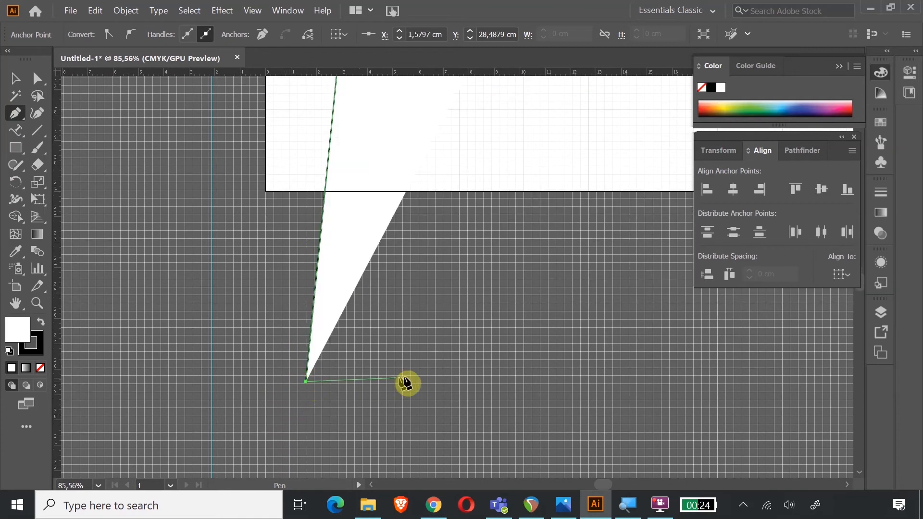
left_click(380, 383)
scroll(497, 154, "up", 7)
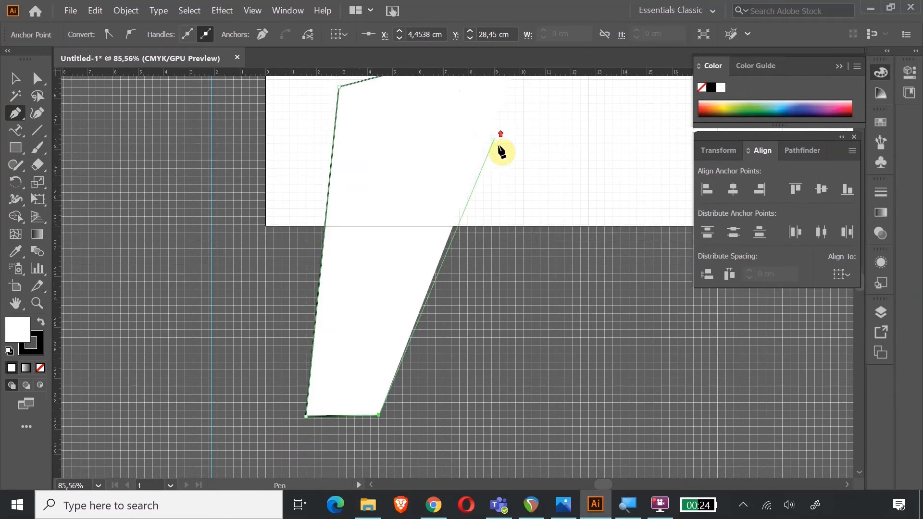
left_click(474, 301)
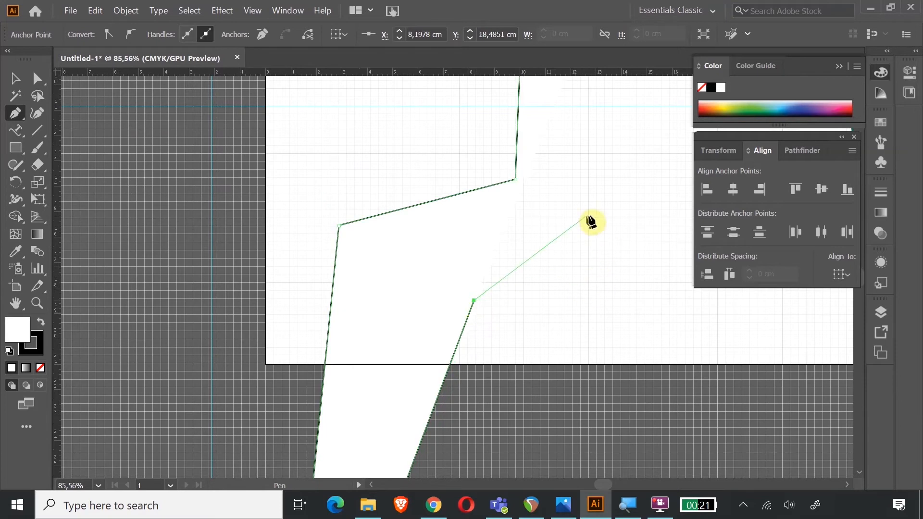
Step: Complete the silhouette with the chest, throat and jaw points, and close the path at its starting point on the forehead
scroll(618, 226, "up", 5)
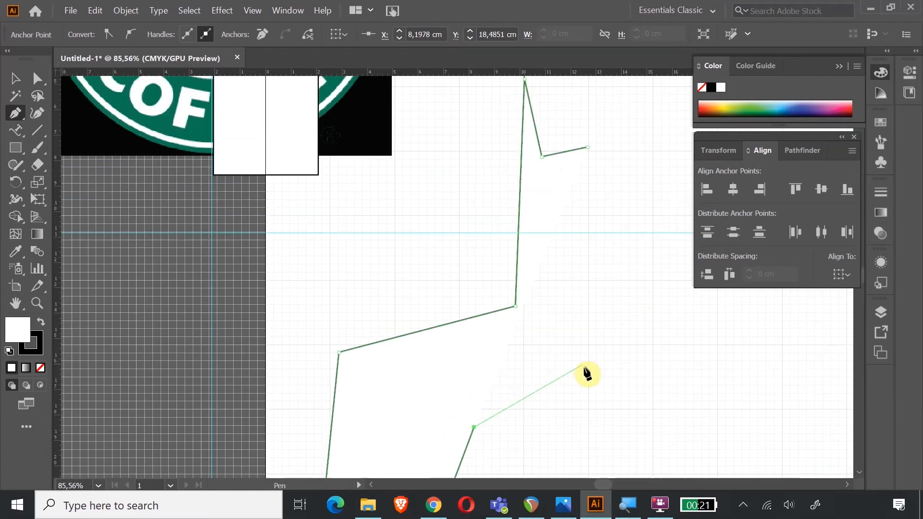
left_click(598, 372)
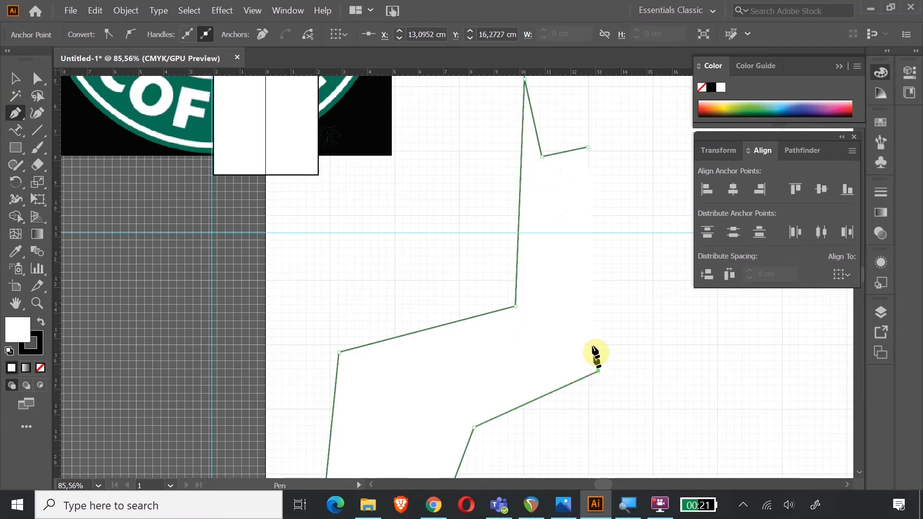
left_click(590, 303)
left_click(542, 283)
left_click(540, 224)
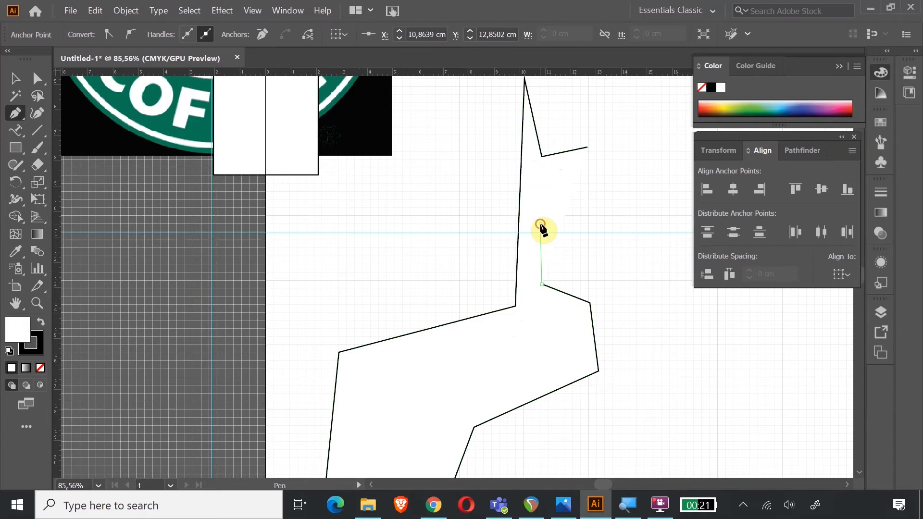
left_click(573, 238)
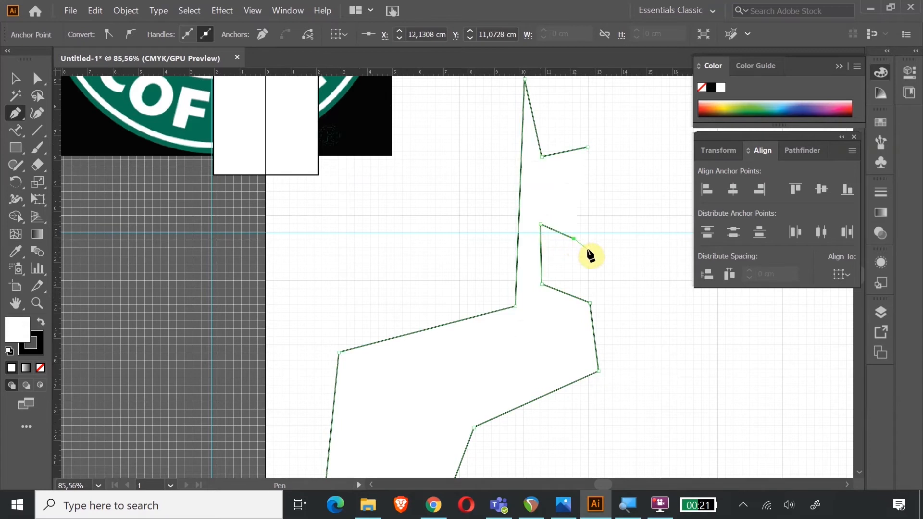
left_click(589, 250)
left_click(587, 147)
Step: Give the closed half-figure silhouette a black fill and no stroke
left_click(20, 77)
left_click(409, 276)
scroll(427, 371, "down", 3)
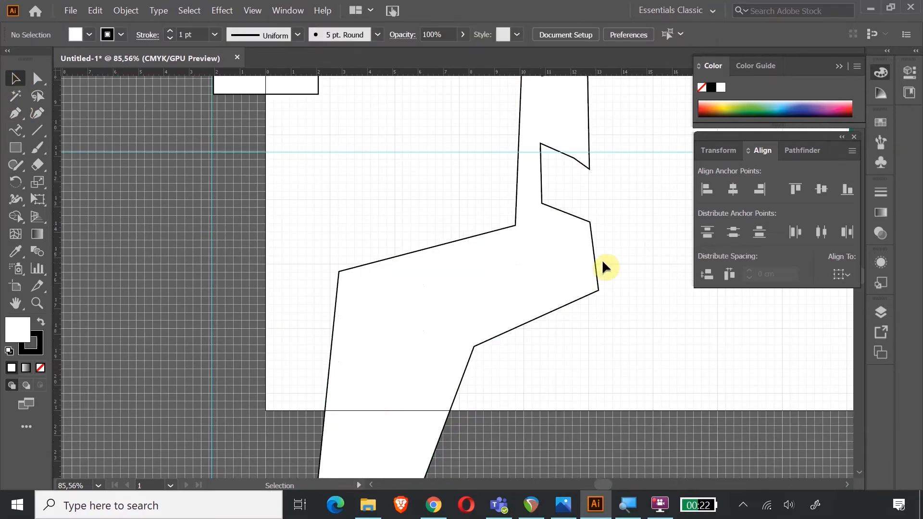
left_click(594, 244)
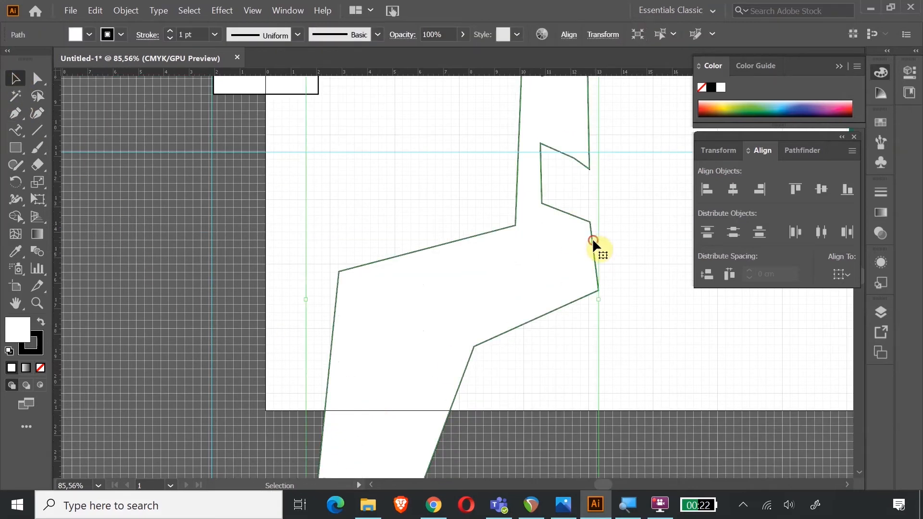
left_click(42, 324)
left_click(39, 344)
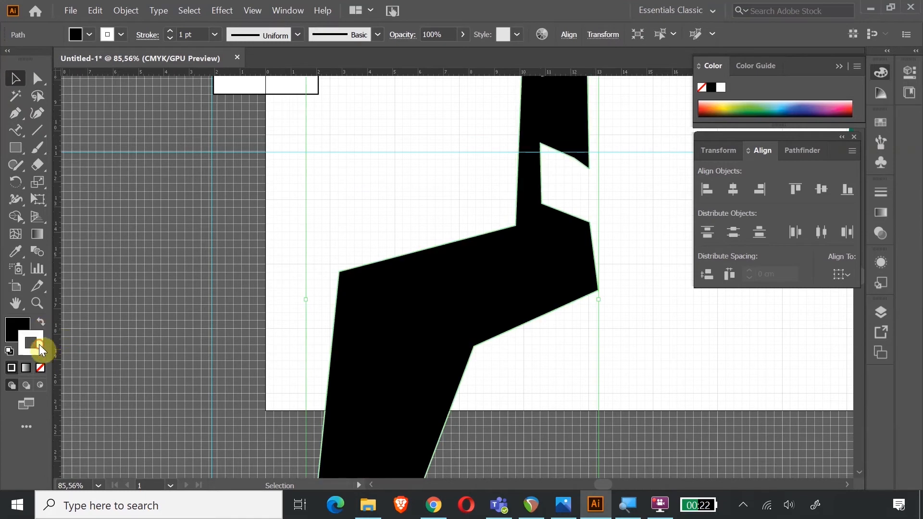
left_click(40, 369)
scroll(642, 447, "up", 3)
scroll(620, 439, "down", 4)
scroll(610, 439, "up", 4)
scroll(594, 393, "up", 1)
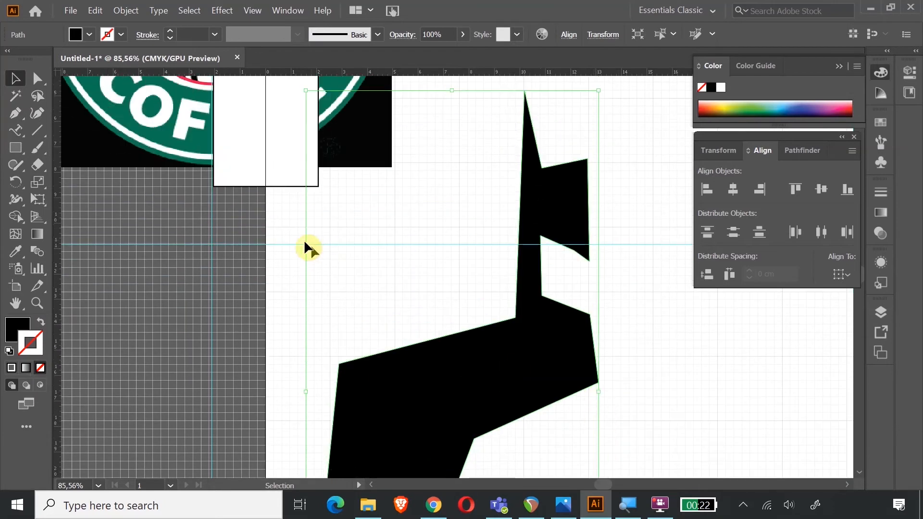
Step: Draw a small four-sided eye shape, colour it with the reference logo's green, and place it on the silhouette's head
left_click(15, 114)
left_click(416, 213)
left_click(438, 225)
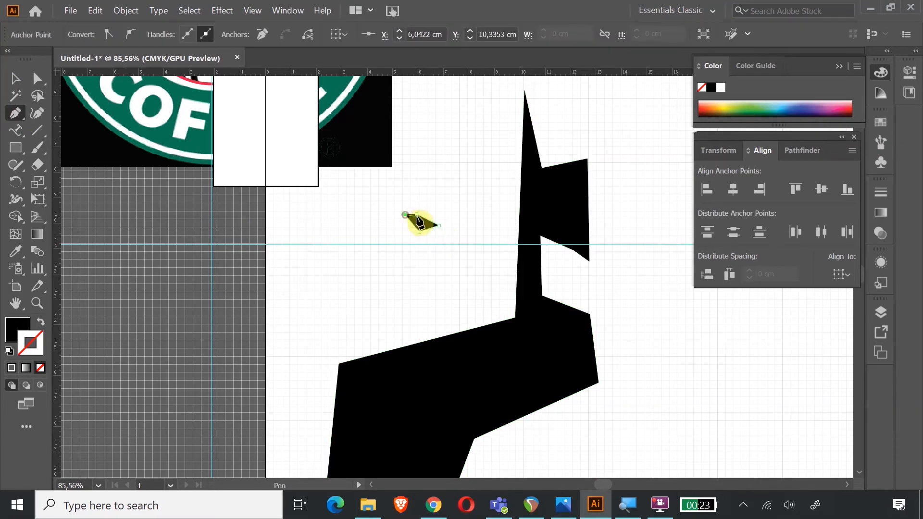
left_click(417, 214)
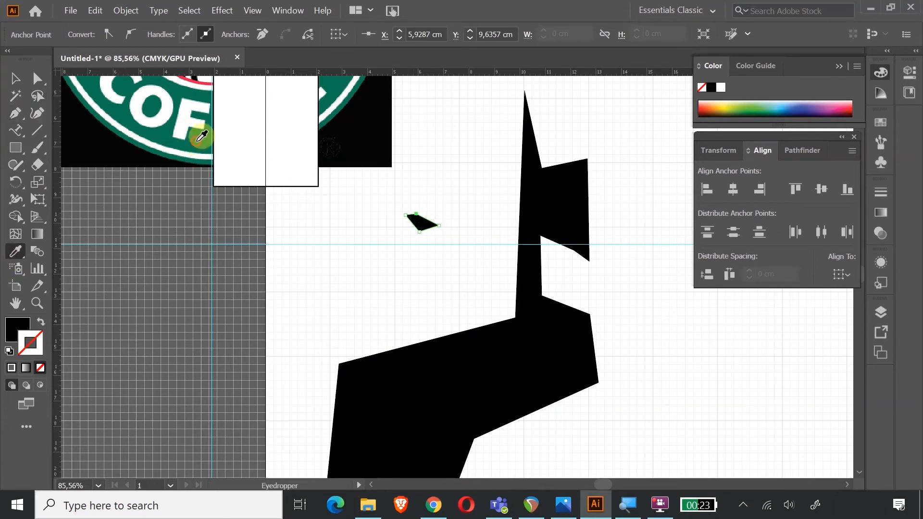
left_click(196, 142)
left_click(15, 79)
left_click_drag(418, 231, 565, 224)
left_click(658, 300)
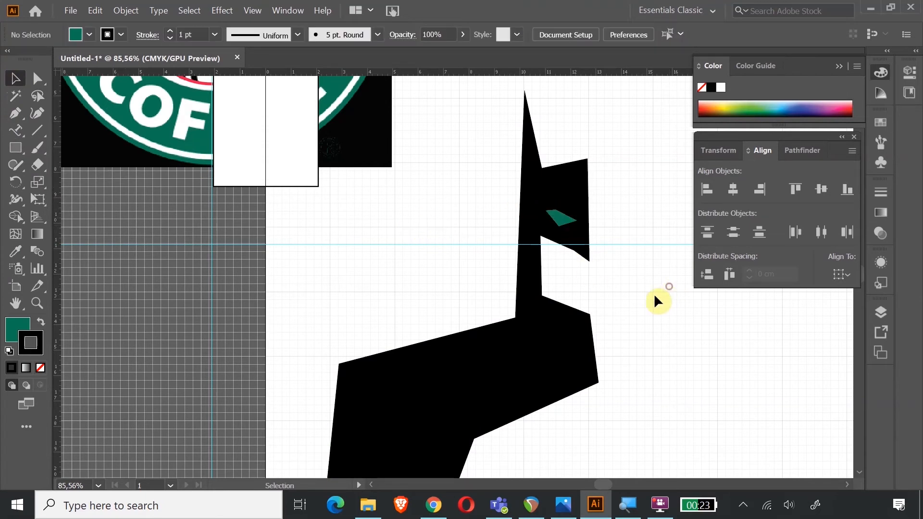
Step: Cut the green eye shape out of the black silhouette with Minus Front, then deselect the result
left_click(572, 193)
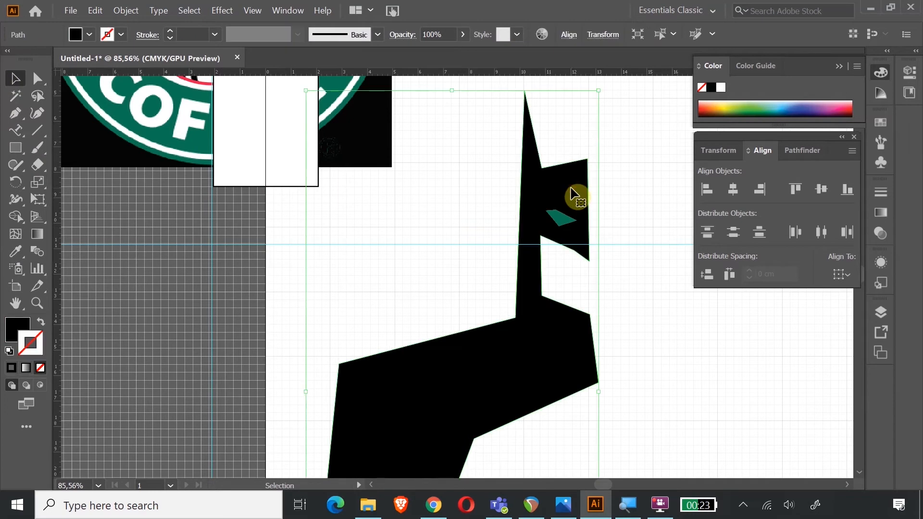
left_click(564, 220, "shift")
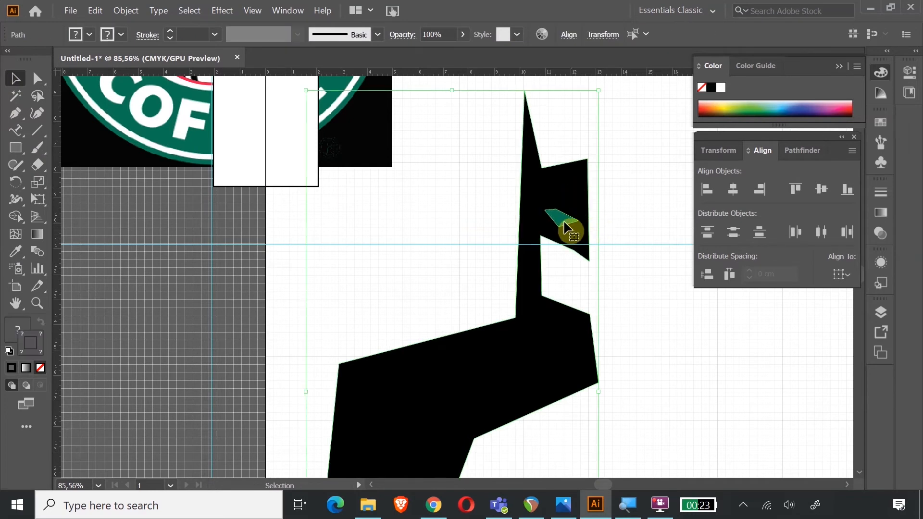
left_click(794, 151)
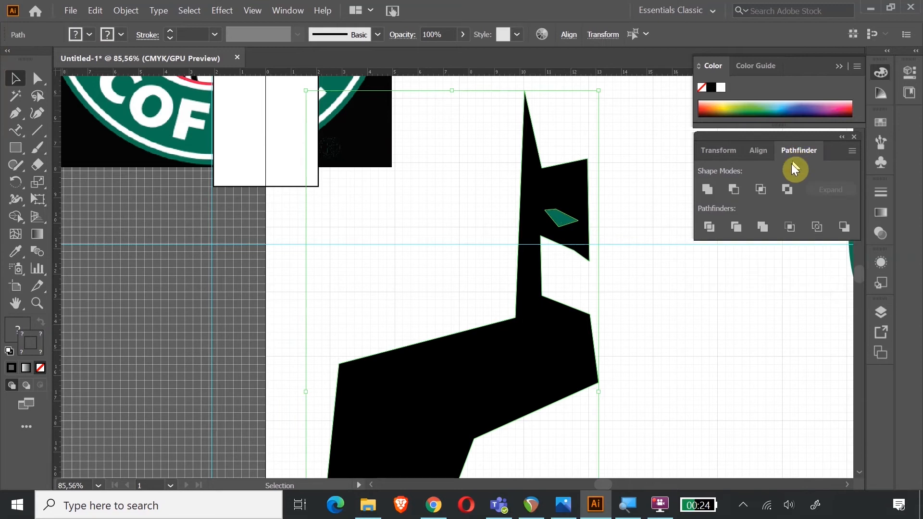
left_click(735, 191)
left_click(740, 303)
Step: Convert the silhouette's outer shoulder corner into a smooth curve and move it inward to about X 3.94 cm, Y 16.08 cm
scroll(687, 289, "down", 5)
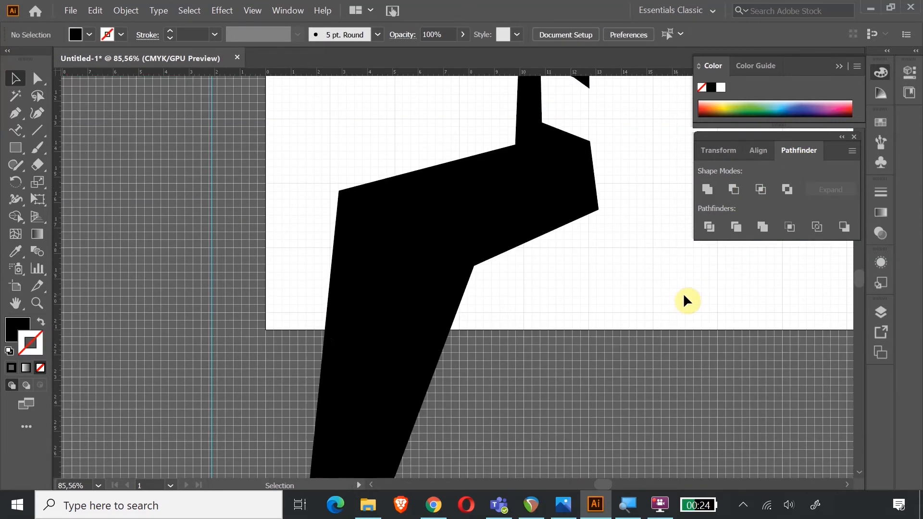
scroll(546, 288, "up", 3)
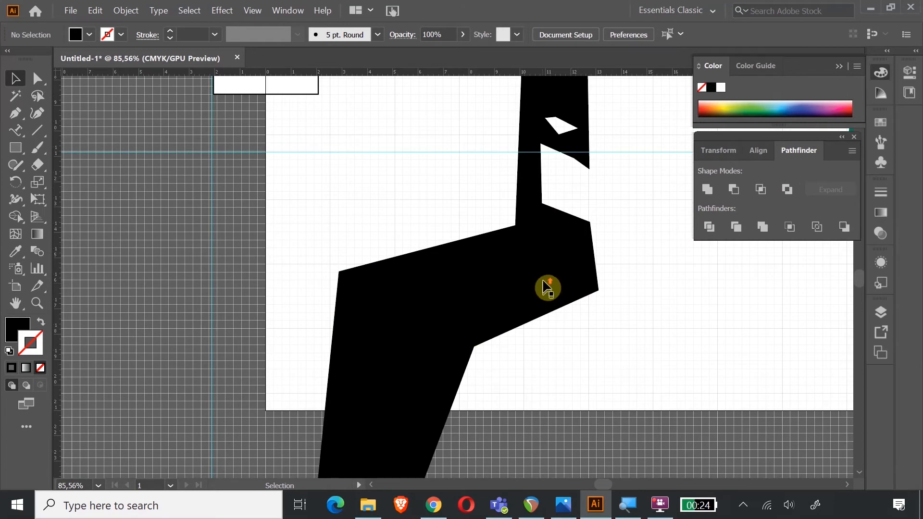
scroll(548, 288, "up", 2)
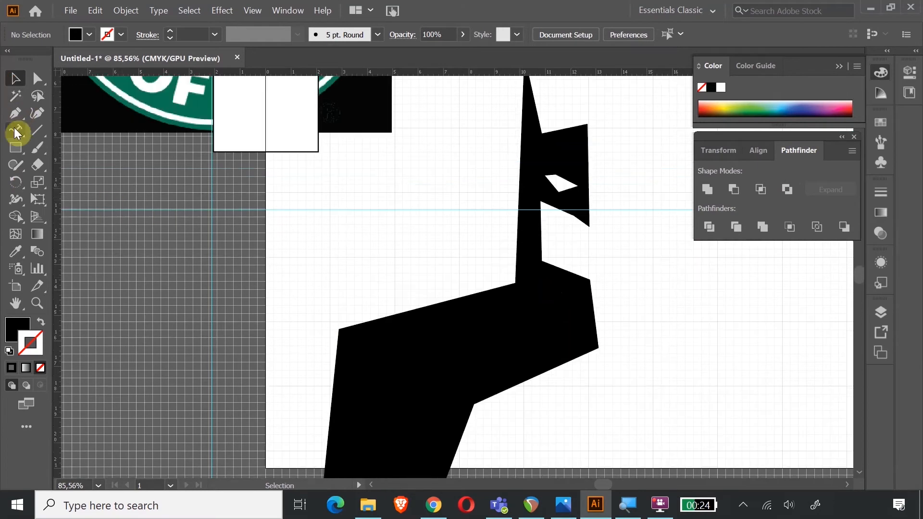
left_click_drag(21, 120, 57, 165)
left_click(17, 80)
left_click(530, 329)
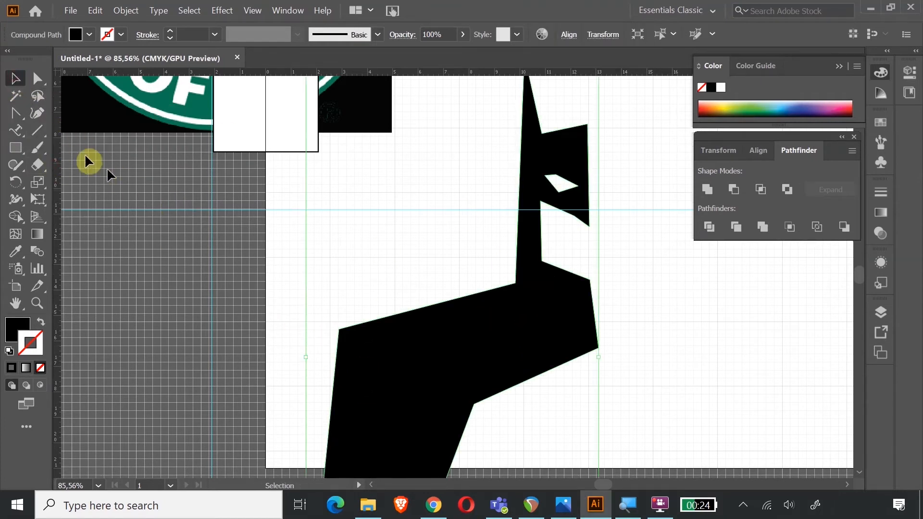
left_click(16, 116)
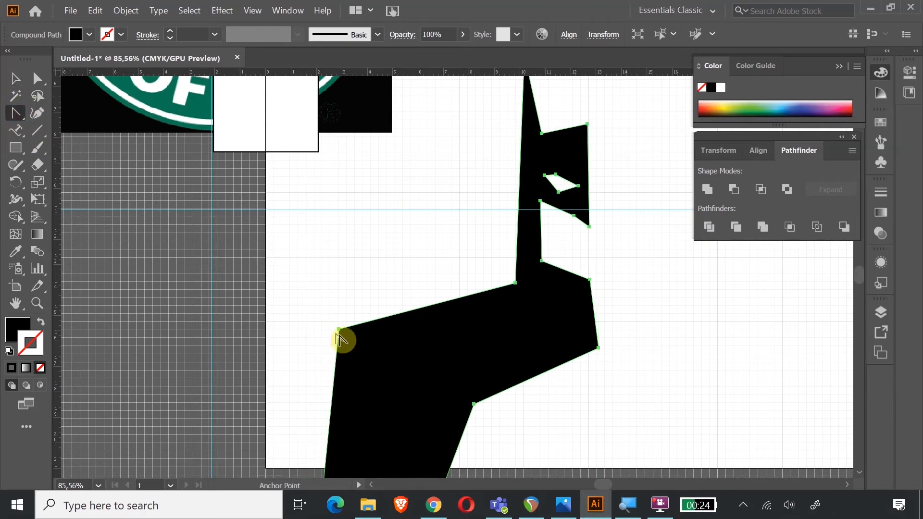
left_click_drag(339, 330, 316, 354)
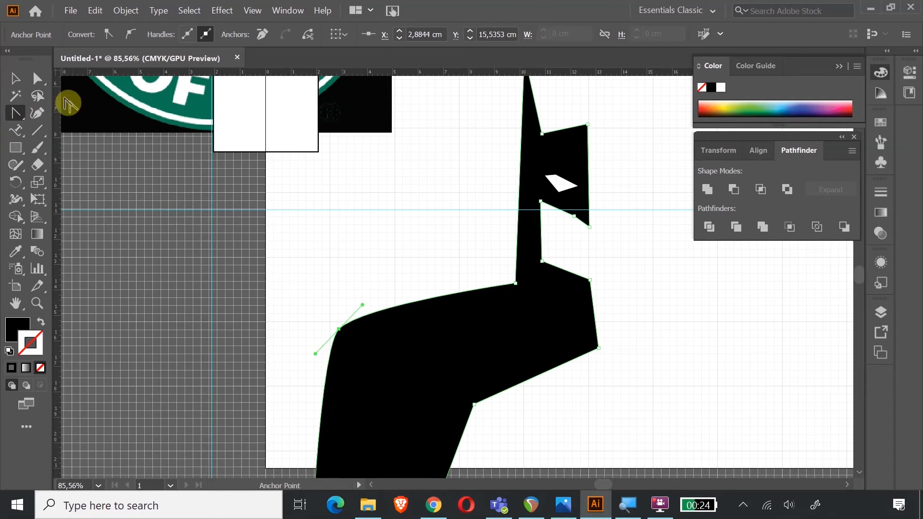
left_click(37, 78)
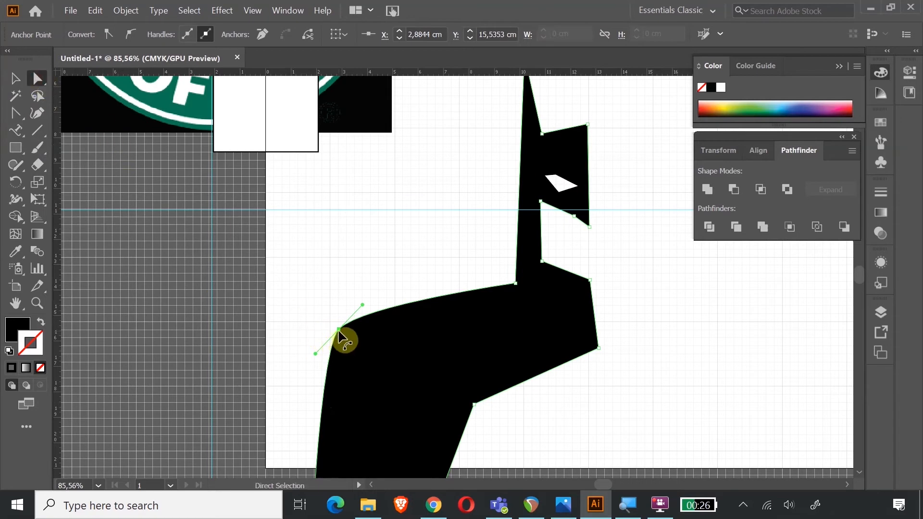
left_click_drag(338, 331, 367, 345)
scroll(436, 351, "down", 3)
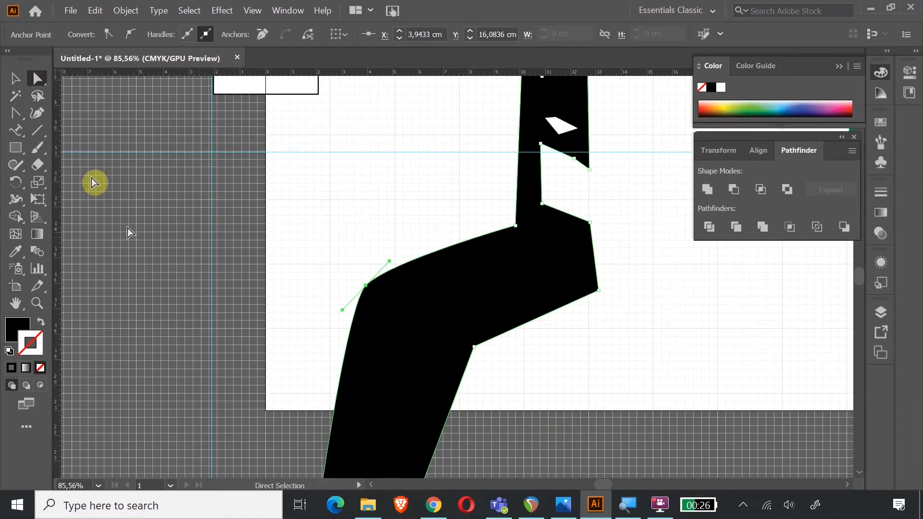
Step: Round the silhouette's armpit corner and the corner where throat meets shoulder into slight curves with the Anchor Point tool
left_click(16, 114)
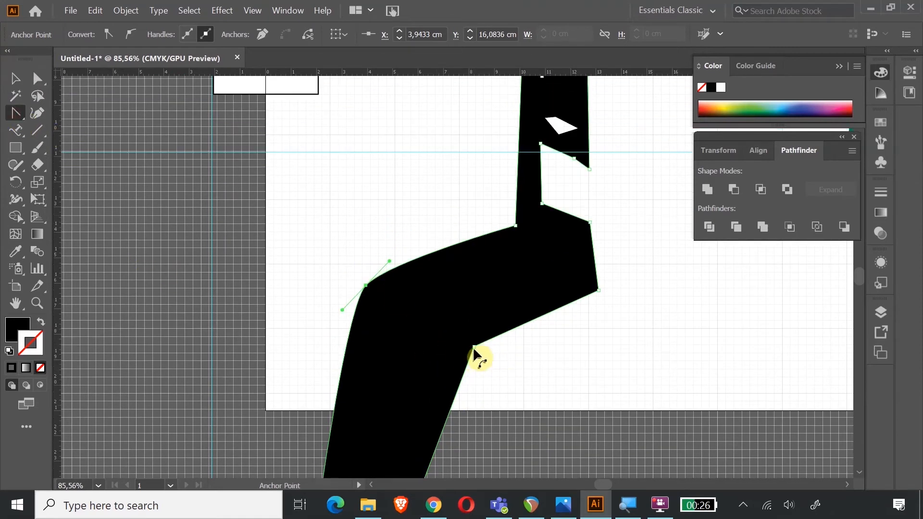
left_click_drag(474, 347, 482, 334)
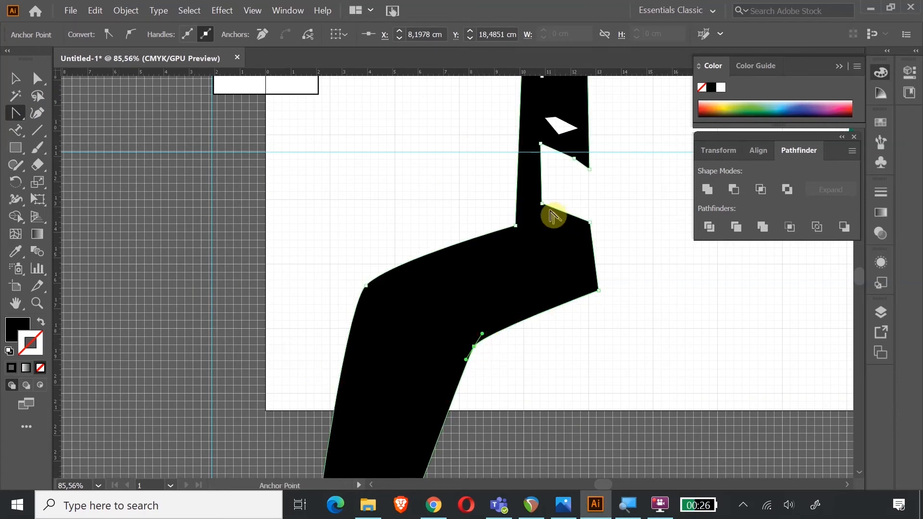
mouse_move(542, 204)
left_mouse_down()
mouse_move(551, 209)
mouse_move(539, 199)
left_mouse_up()
scroll(568, 251, "up", 3)
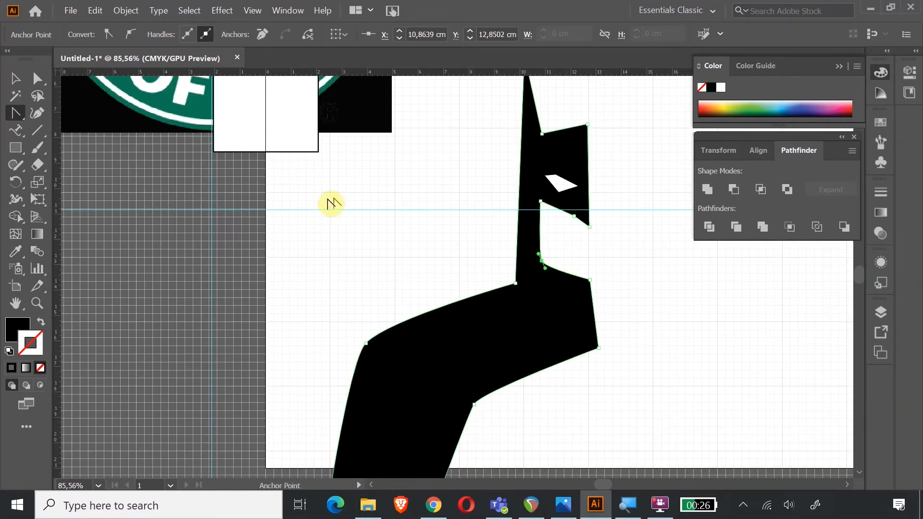
left_click(40, 77)
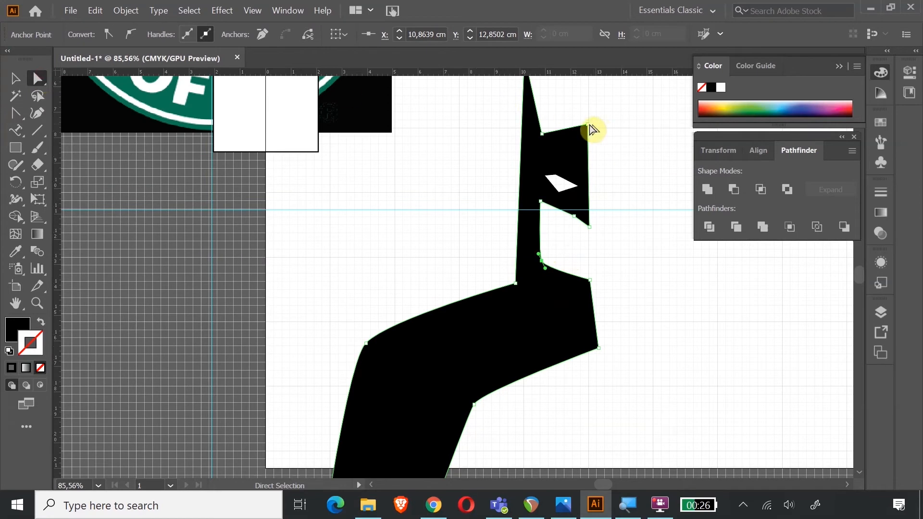
Step: Move the silhouette's upper forehead corner outward to about X 12.89 cm, Y 7.40 cm, and shift the upper chest corner slightly outward
left_click_drag(588, 123, 592, 123)
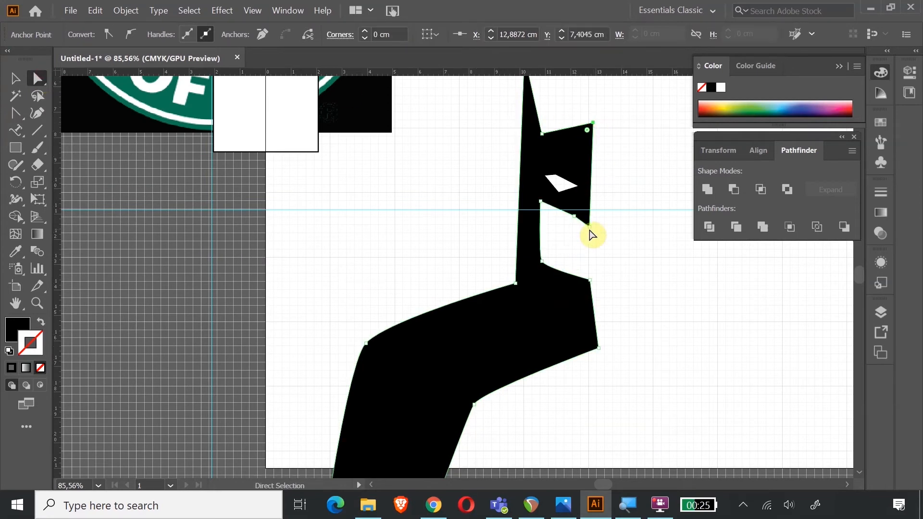
left_click(592, 279)
left_click(650, 305)
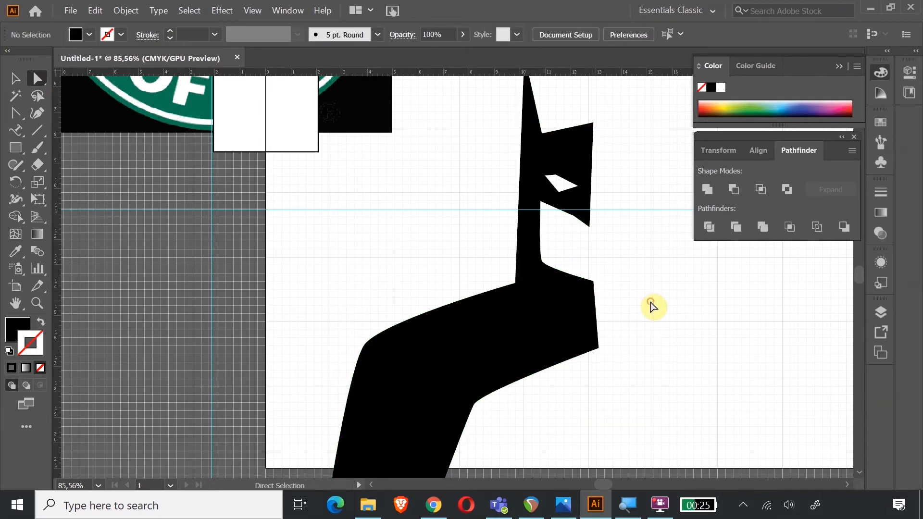
Step: Duplicate the black half-figure silhouette and place the copy to the right of the original
scroll(651, 306, "down", 5)
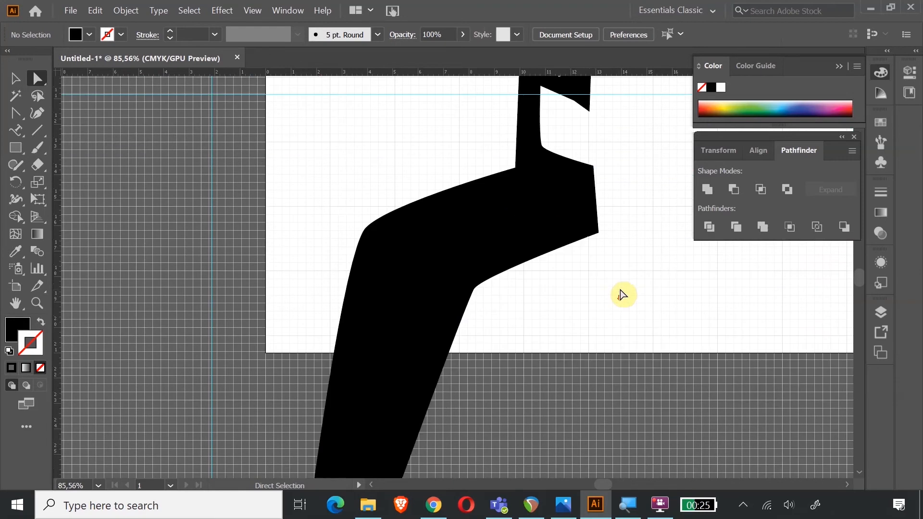
scroll(647, 261, "up", 1)
scroll(646, 262, "down", 3)
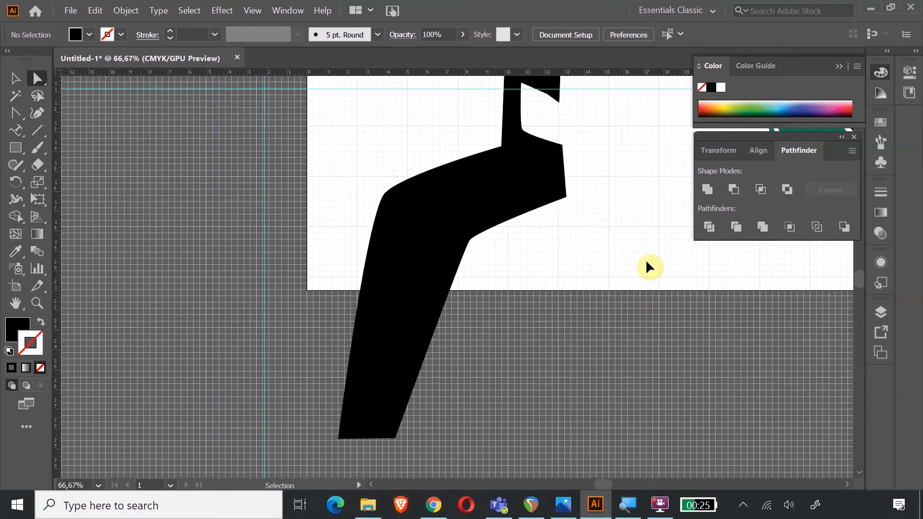
left_click(432, 244)
key("ctrl")
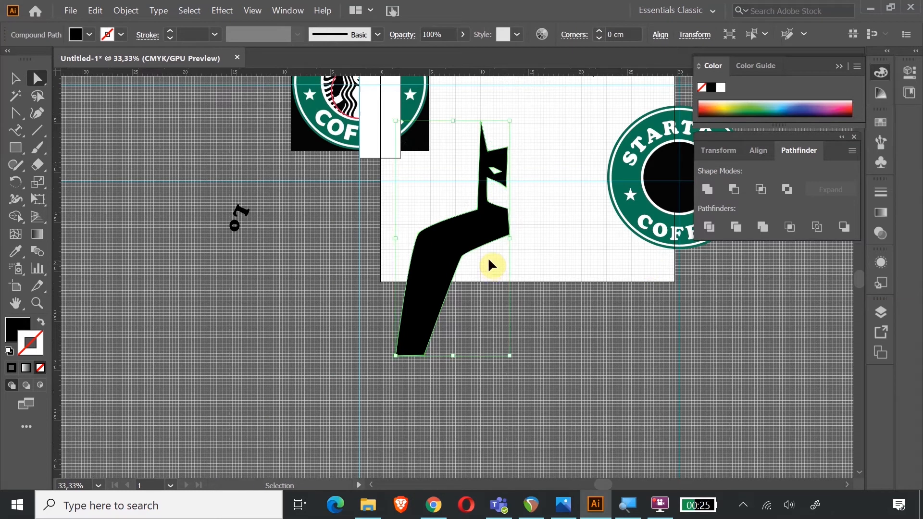
key("ctrl+v")
left_click_drag(471, 275, 543, 227)
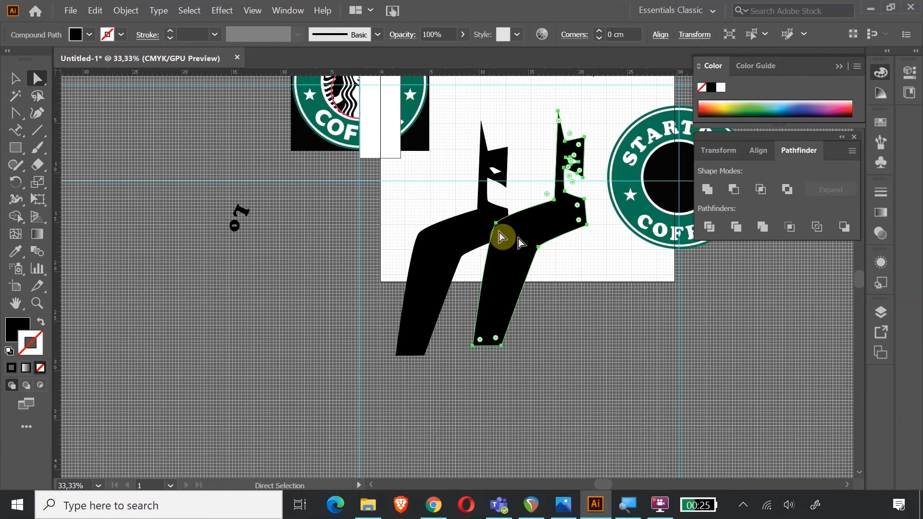
Step: Reflect the copied silhouette across the vertical axis and align it with the original half to form a complete figure
left_click(124, 10)
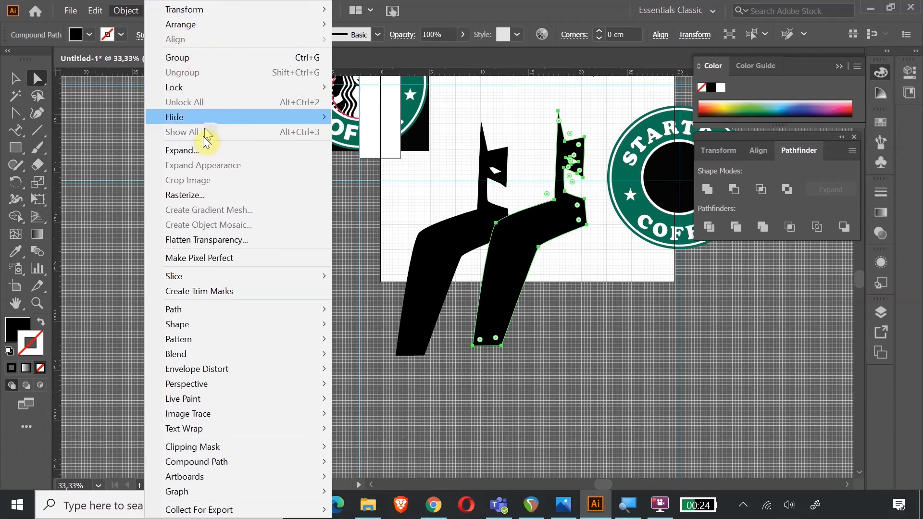
mouse_move(194, 11)
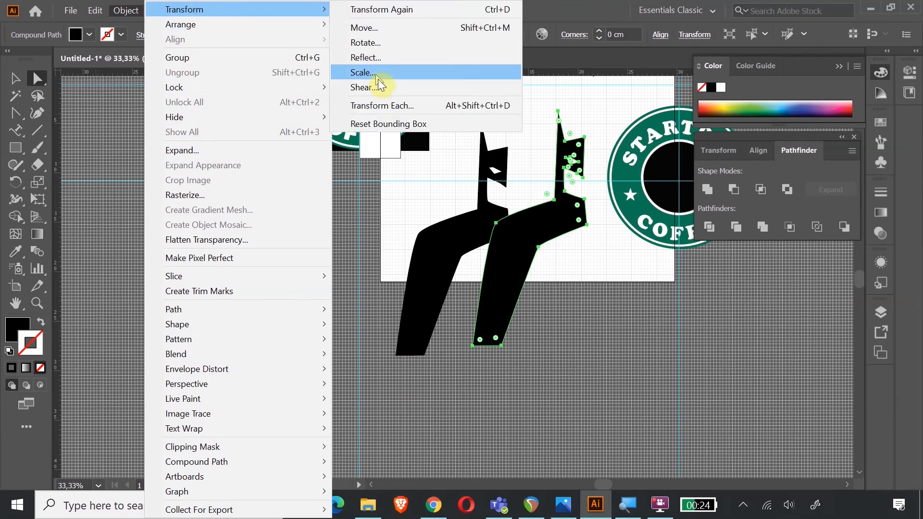
left_click(366, 58)
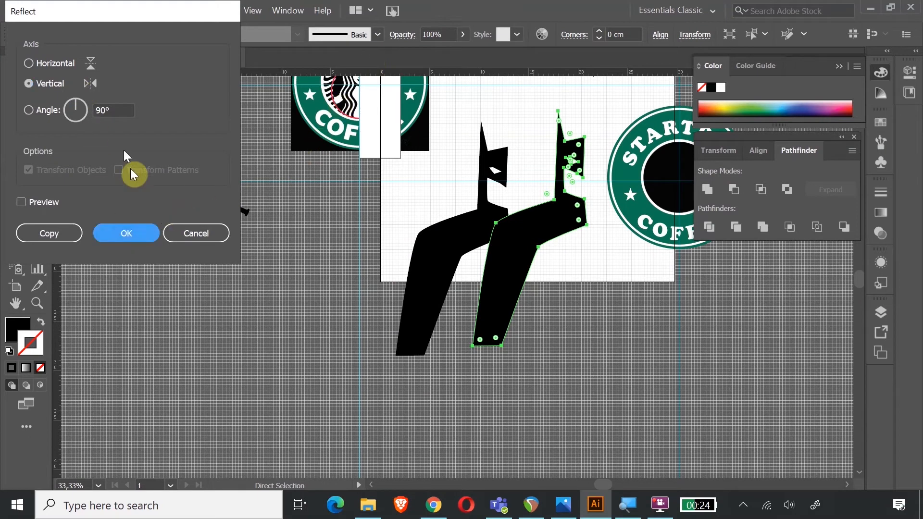
left_click(126, 233)
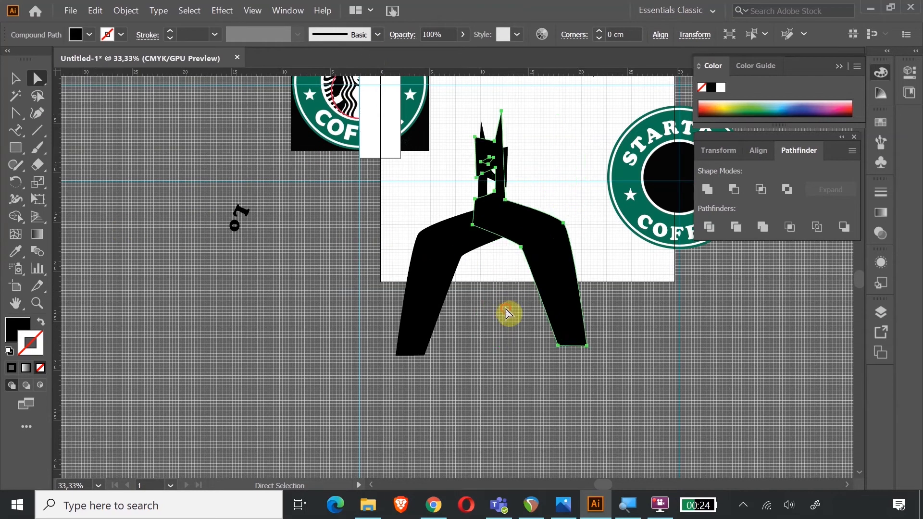
left_click_drag(532, 232, 564, 237)
left_click(532, 327)
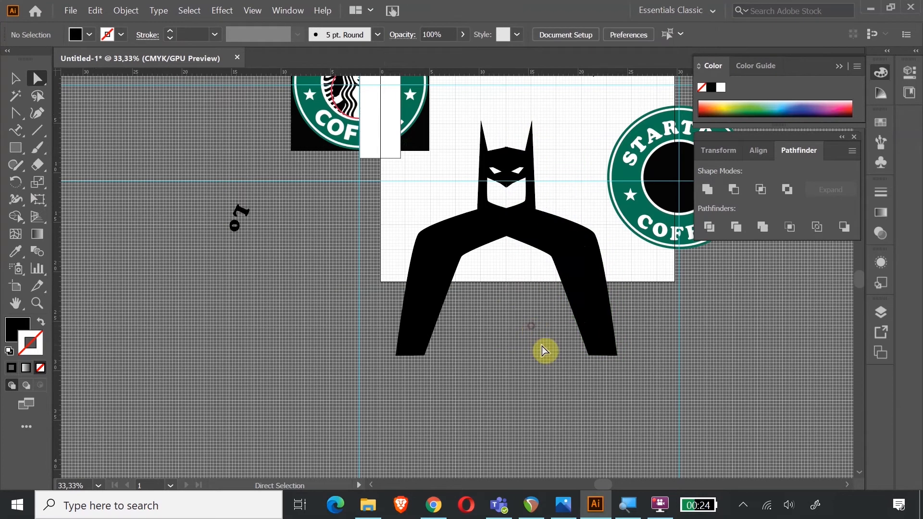
Step: Nudge the mirrored half left so it overlaps the original along the figure's centre, then deselect it
left_click(597, 302)
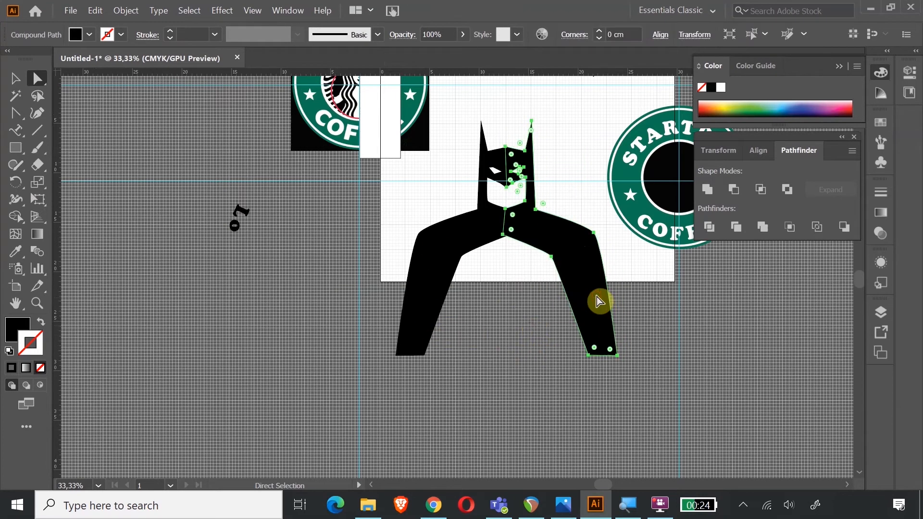
key("Left")
key("Left")
key("Left")
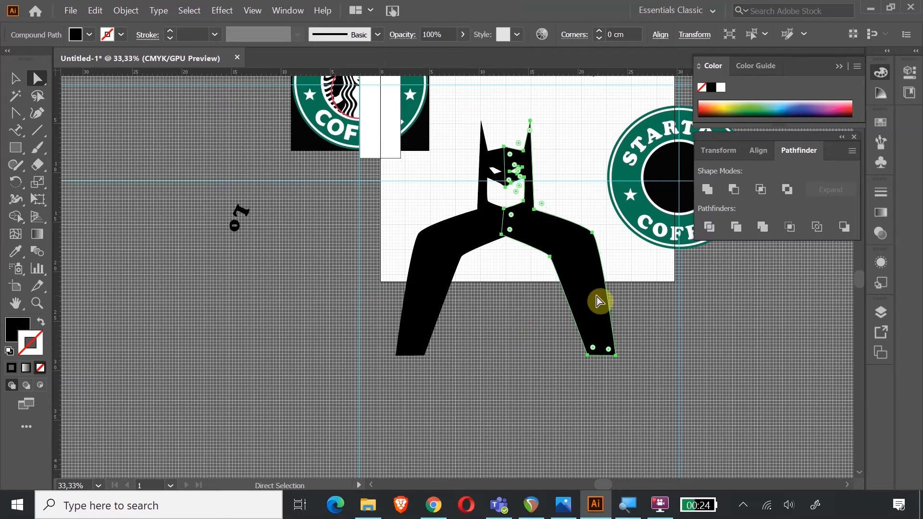
left_click(511, 372)
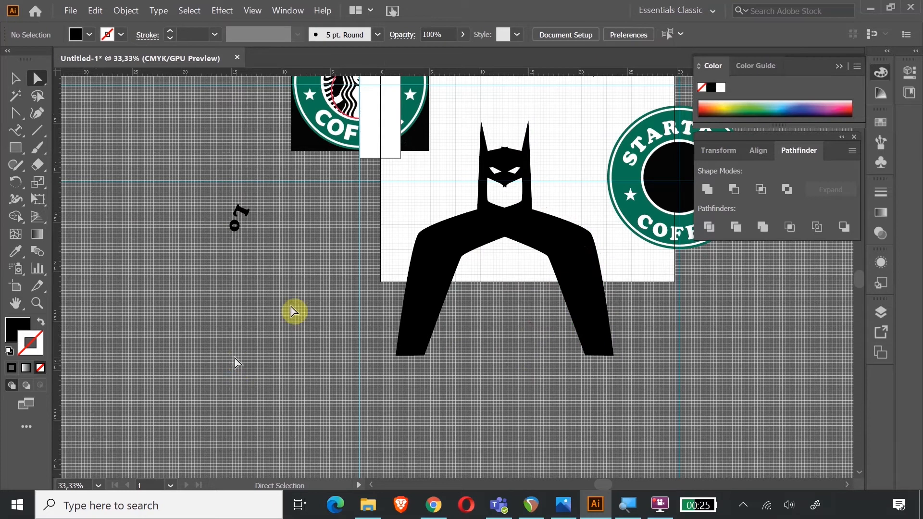
Step: Delete the mirrored half of the figure, keeping only the original half-silhouette
left_click(37, 303)
left_click_drag(483, 157, 612, 420)
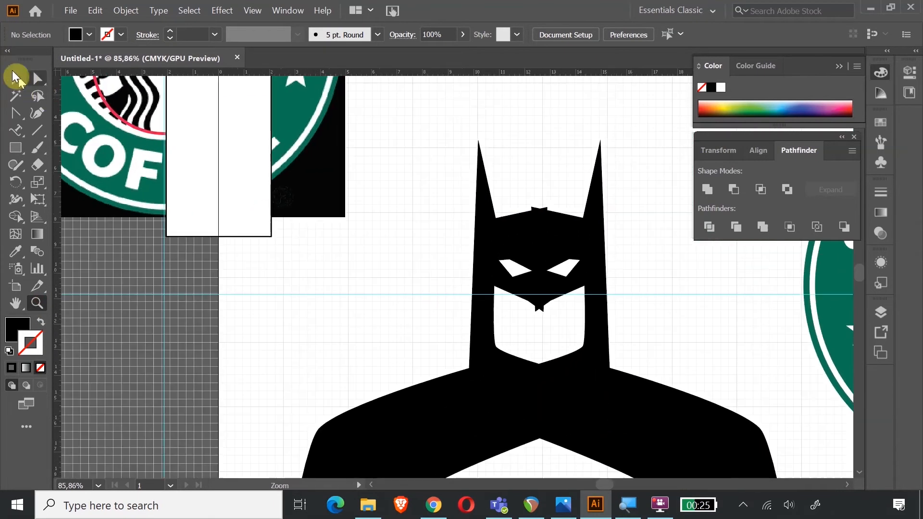
left_click(16, 79)
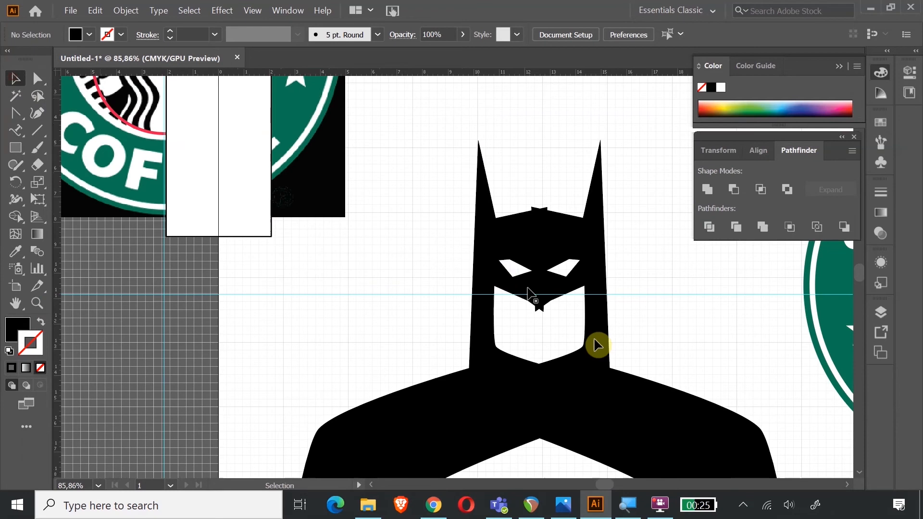
left_click(596, 305)
key("Delete")
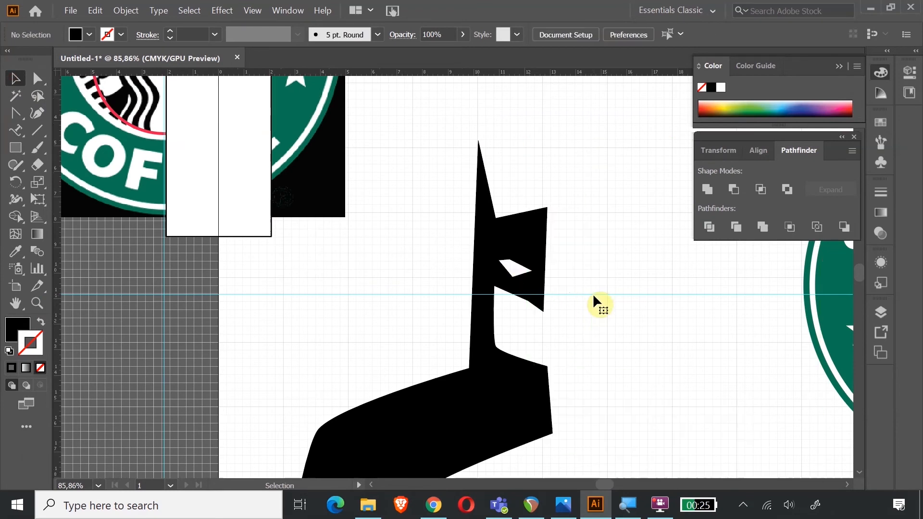
Step: Make the eye cut-out smaller by pulling its inner and lower corner points inward, and undo any accidental shift of the silhouette
left_click(525, 240)
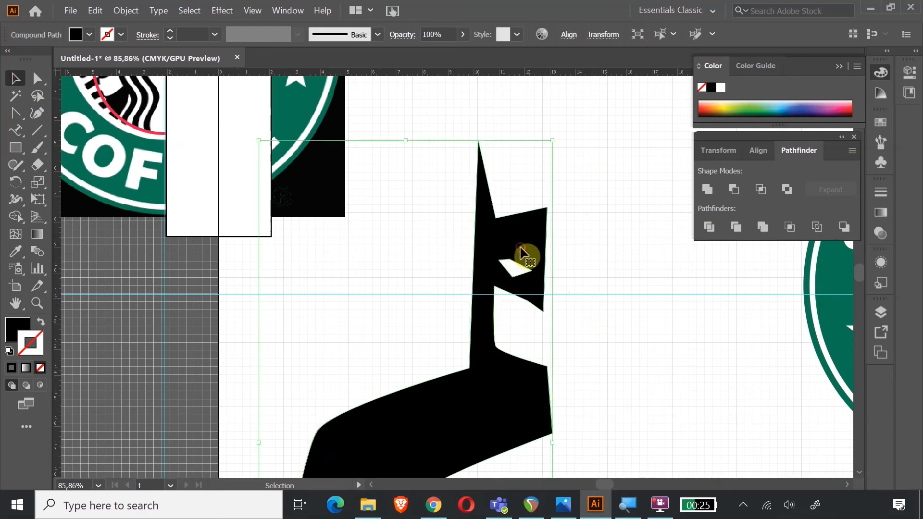
left_click(37, 78)
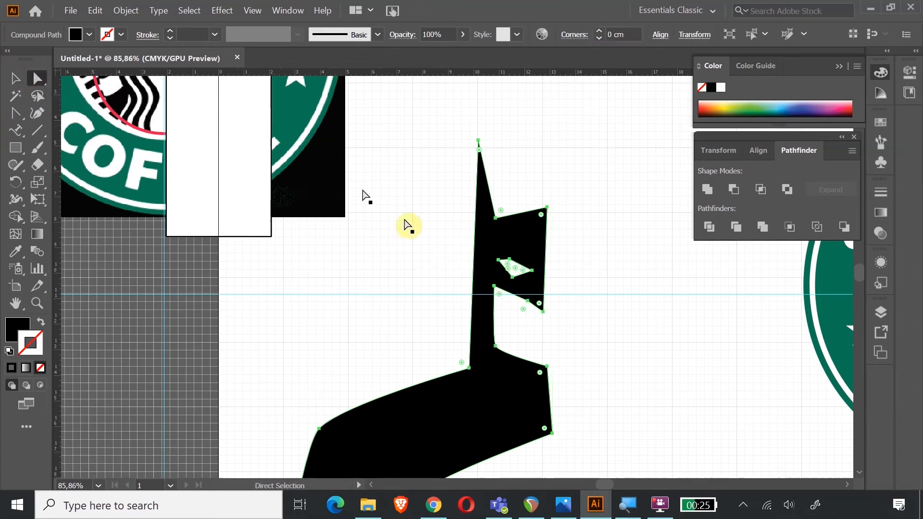
left_click(531, 272)
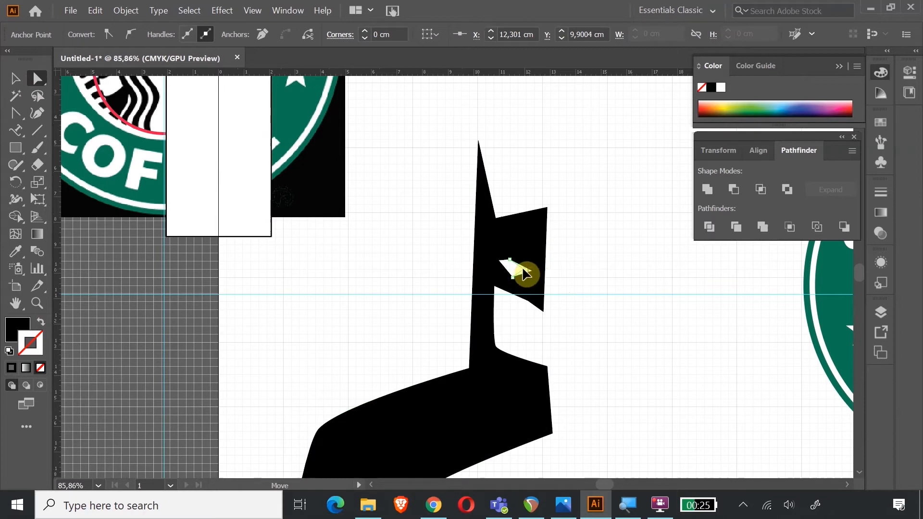
mouse_move(515, 278)
left_mouse_down()
mouse_move(524, 269)
mouse_move(511, 274)
left_mouse_up()
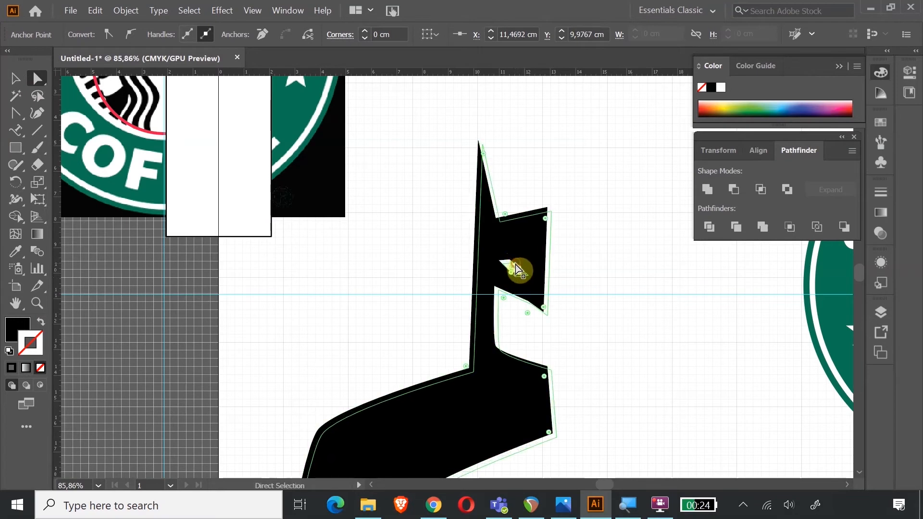
left_click(515, 264)
key("ctrl+z")
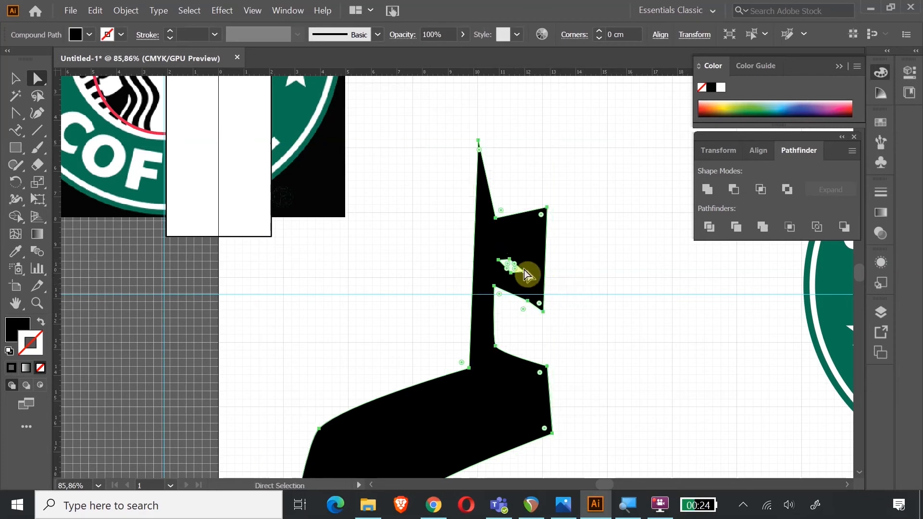
left_click(510, 264)
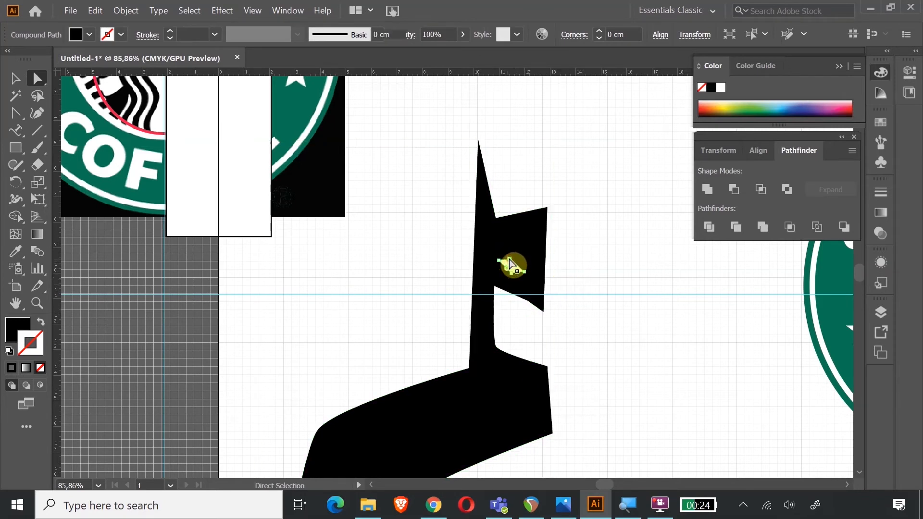
left_click(596, 289)
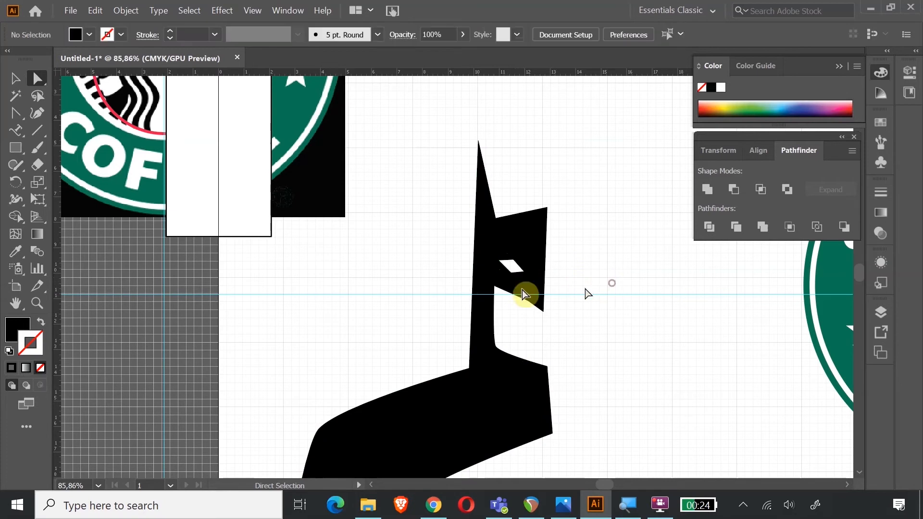
Step: Round the eye cut-out's upper inner corner into a gentle curve with the Anchor Point tool
left_click(38, 307)
left_click_drag(490, 239, 607, 352)
left_click(38, 79)
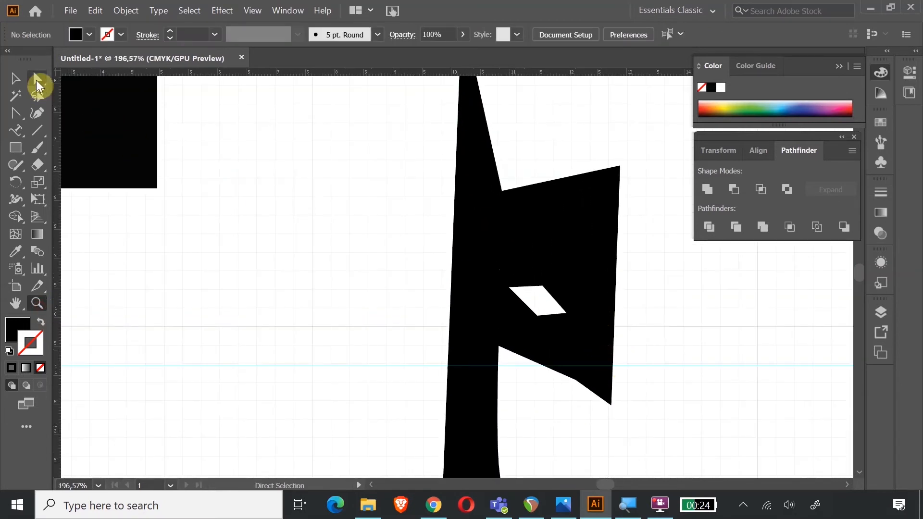
left_click(544, 290)
left_click(15, 115)
left_click(538, 285)
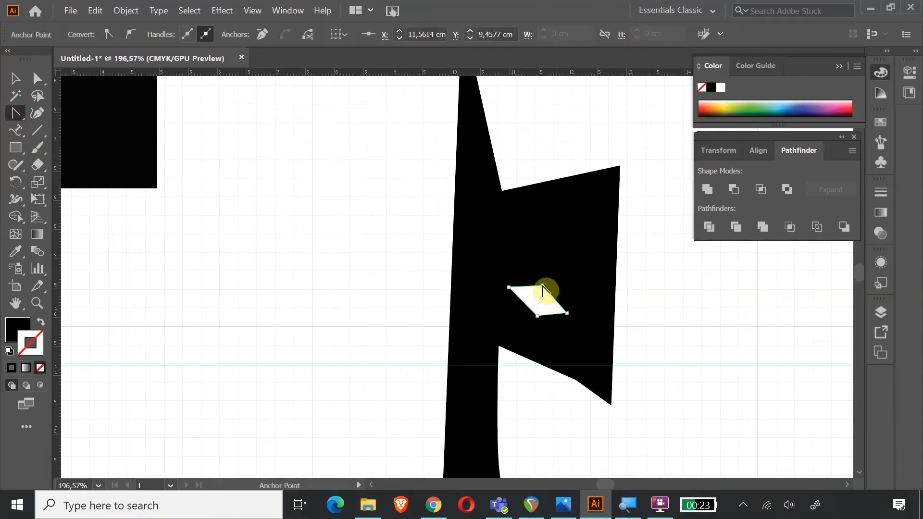
left_click_drag(542, 285, 553, 293)
Step: Shift the eye's rounded upper point slightly inward and down to about X 11.62 cm, Y 9.51 cm
left_click(37, 78)
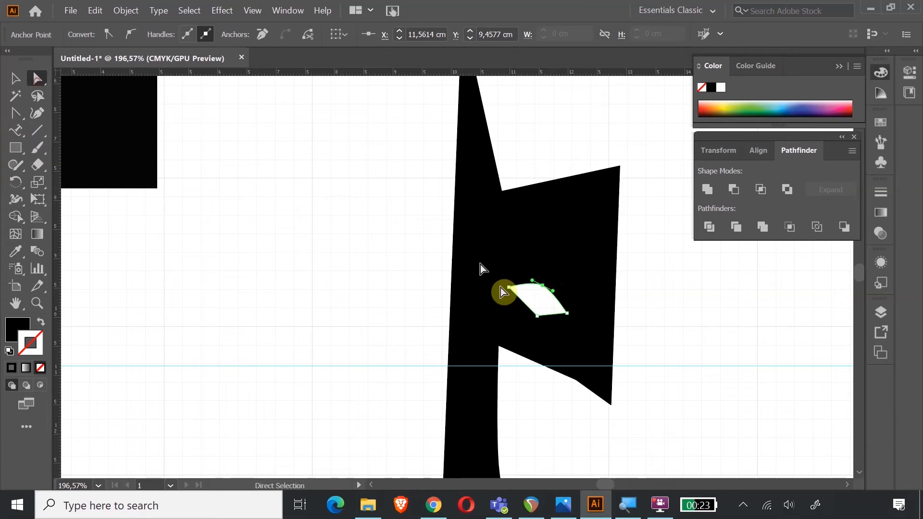
left_click(548, 301)
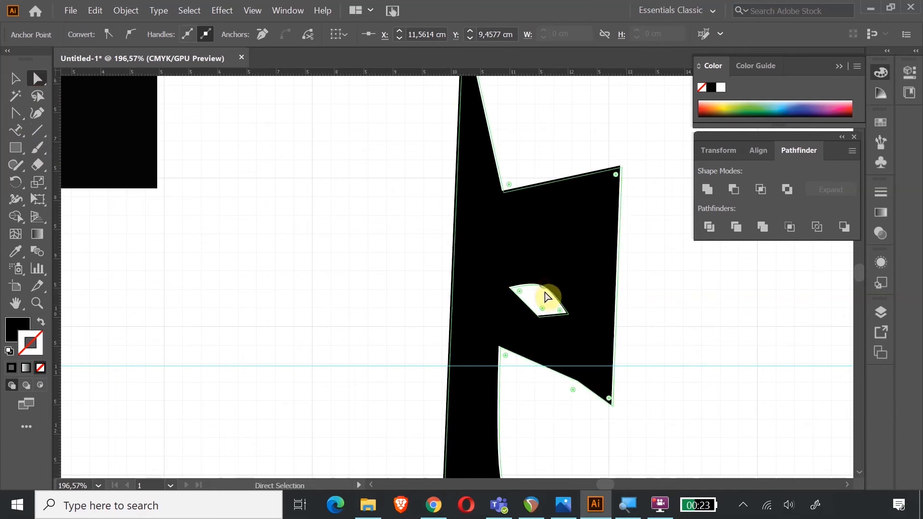
left_click(546, 297)
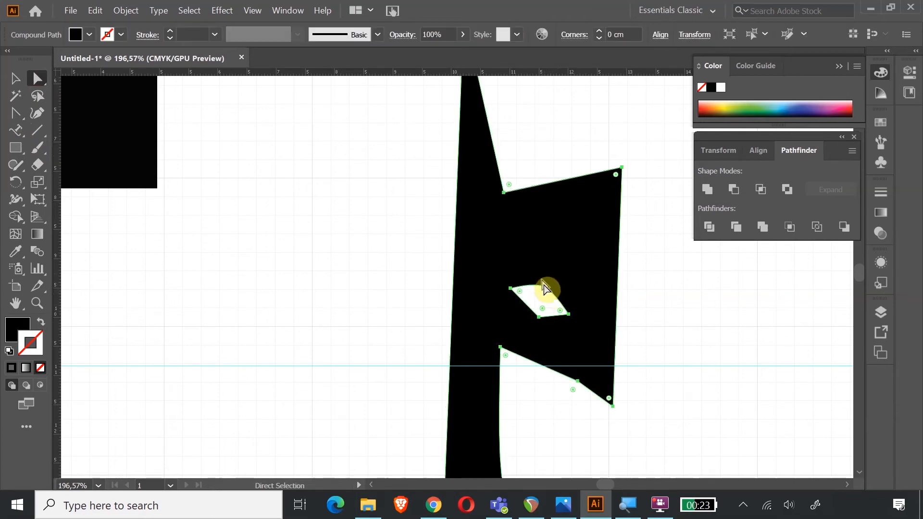
left_click_drag(545, 288, 550, 293)
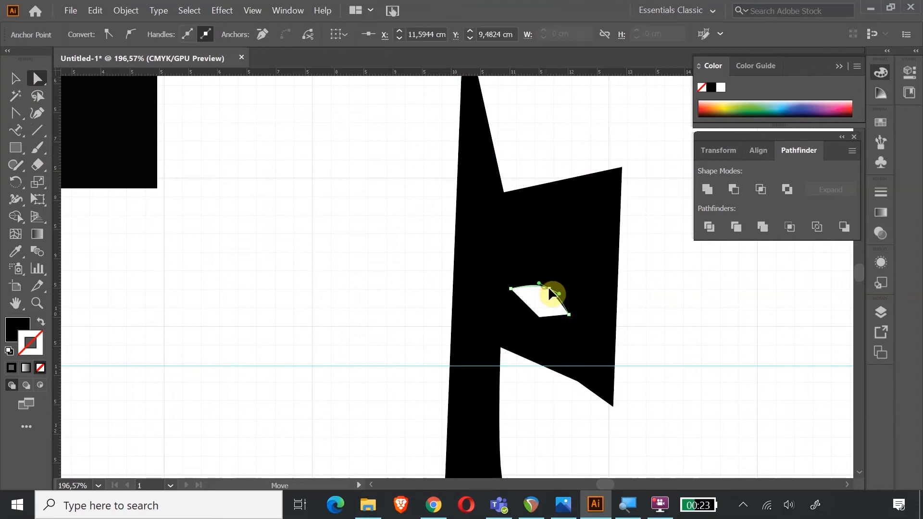
Step: Curve the eye cut-out's lower corner with the Anchor Point tool, raise that point slightly, and deselect the shape
left_click(16, 113)
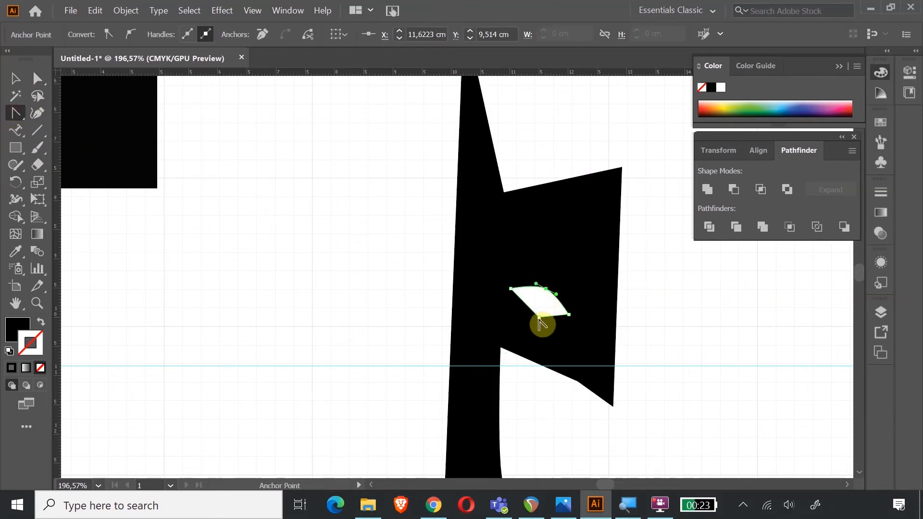
left_click_drag(539, 319, 532, 316)
left_click(38, 77)
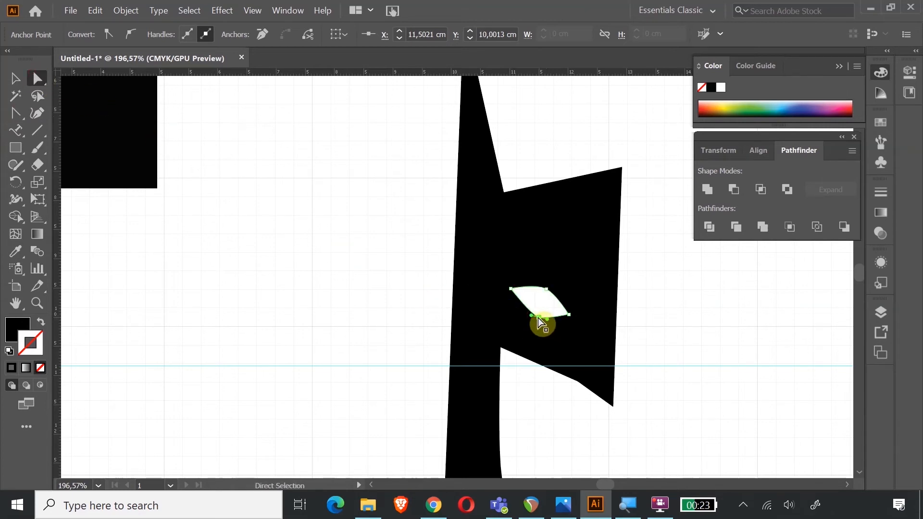
left_click(719, 333)
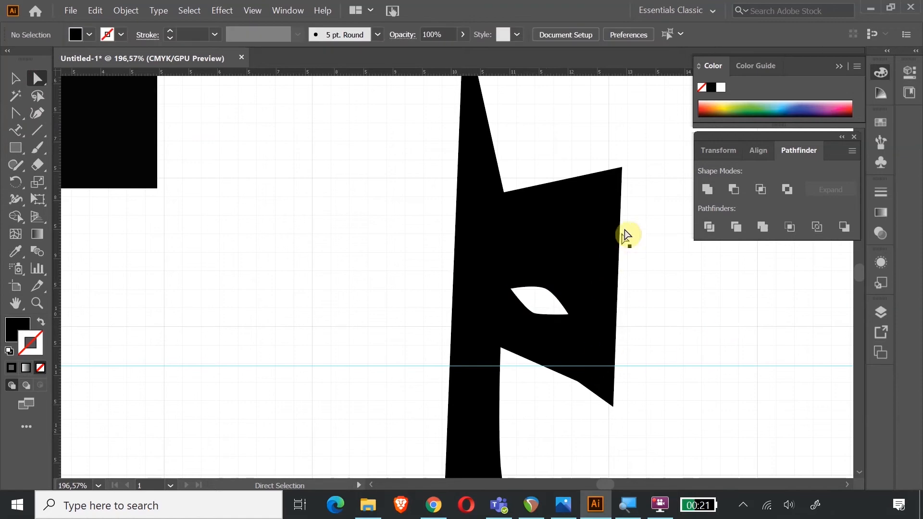
Step: Move the whole half-silhouette slightly left and up on the artboard
left_click(15, 79)
left_click_drag(560, 244, 493, 227)
key("ctrl+minus")
key("ctrl+minus")
key("ctrl+minus")
key("ctrl+minus")
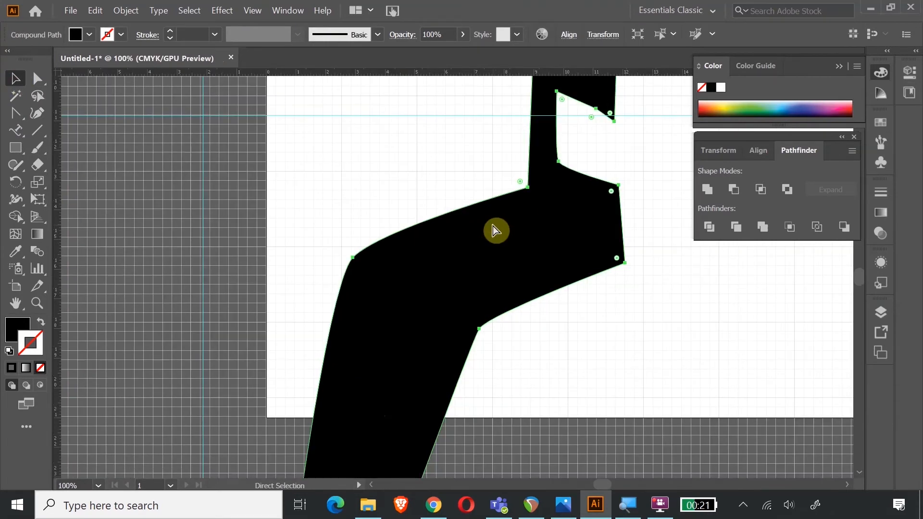
left_click(37, 302)
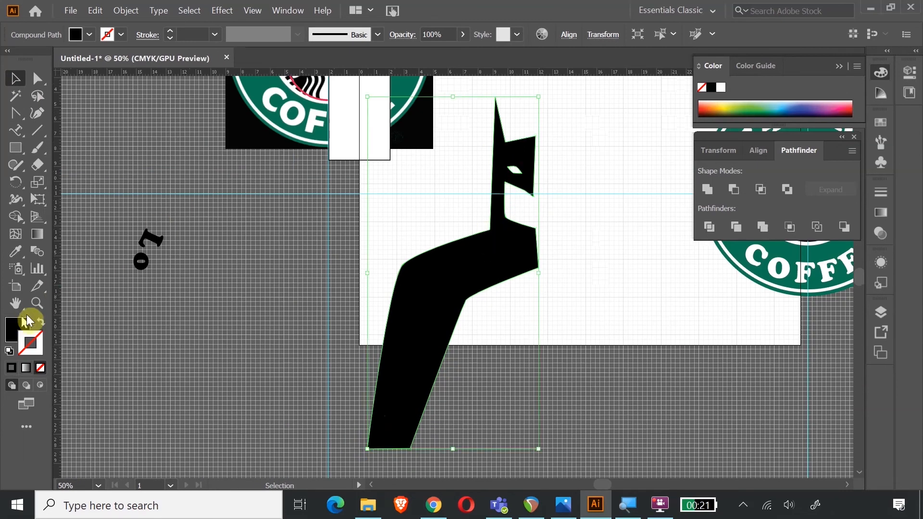
Step: Round the head's inner upper corner into a smooth curve with the Anchor Point tool
left_click_drag(487, 183, 618, 298)
left_click(15, 113)
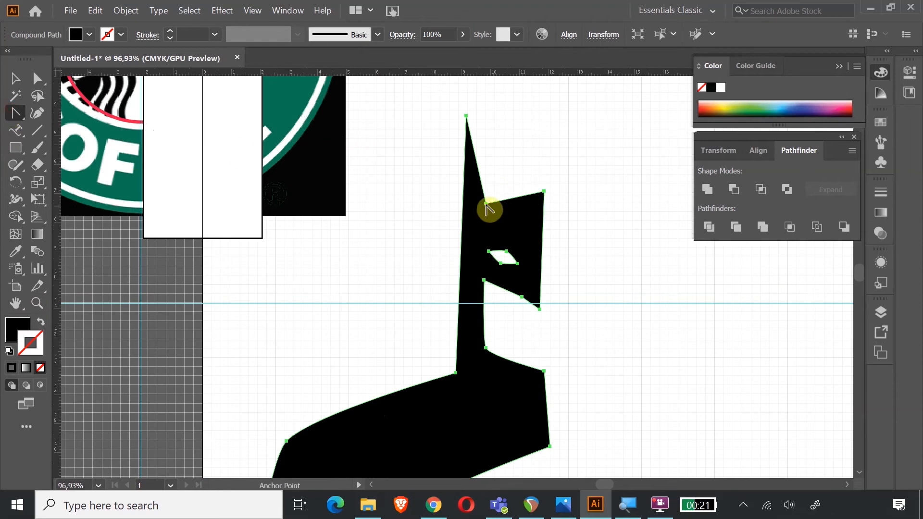
left_click(544, 192)
left_click_drag(546, 184, 532, 186)
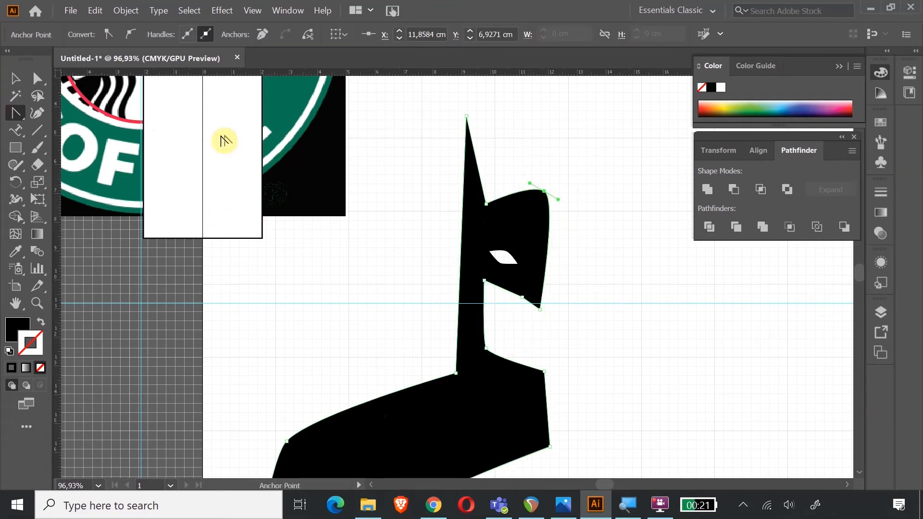
left_click(15, 78)
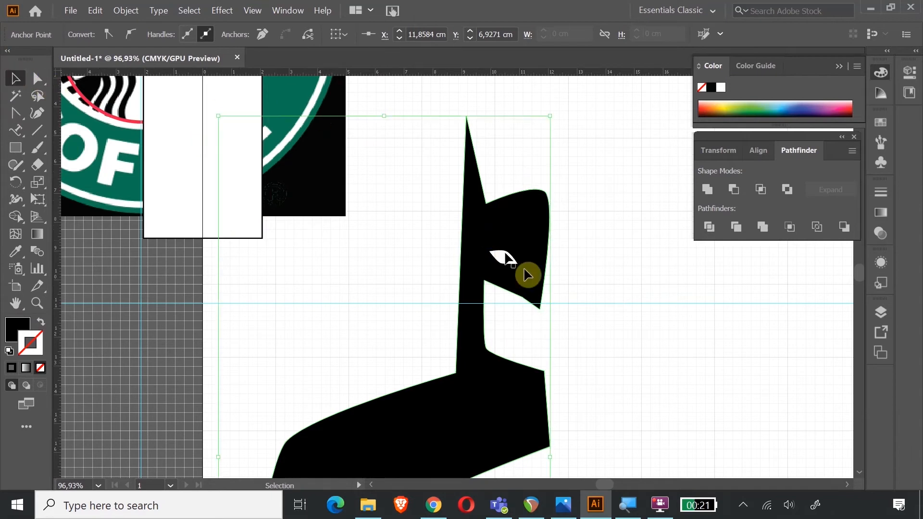
Step: Duplicate the half-silhouette and place the copy up and to the right of the original
key("ctrl+minus")
key("ctrl+minus")
key("ctrl+minus")
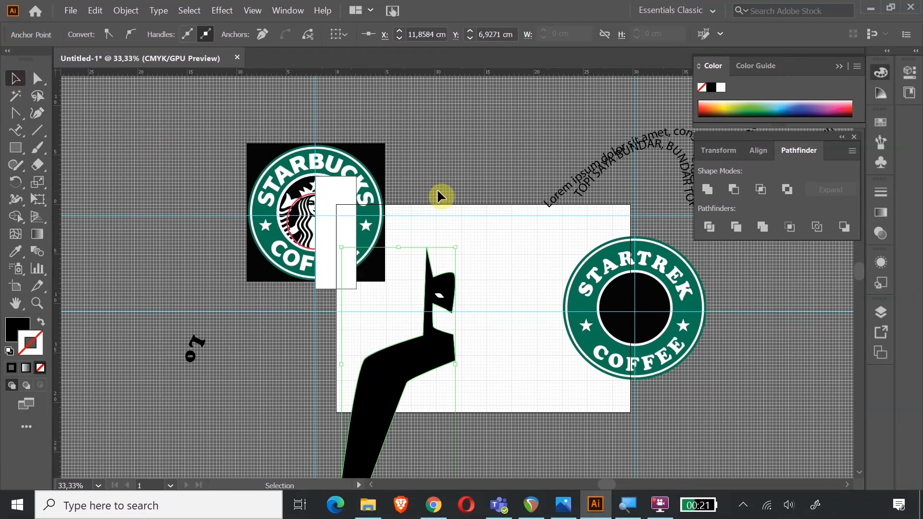
left_click(435, 374)
left_click(425, 373)
key("a")
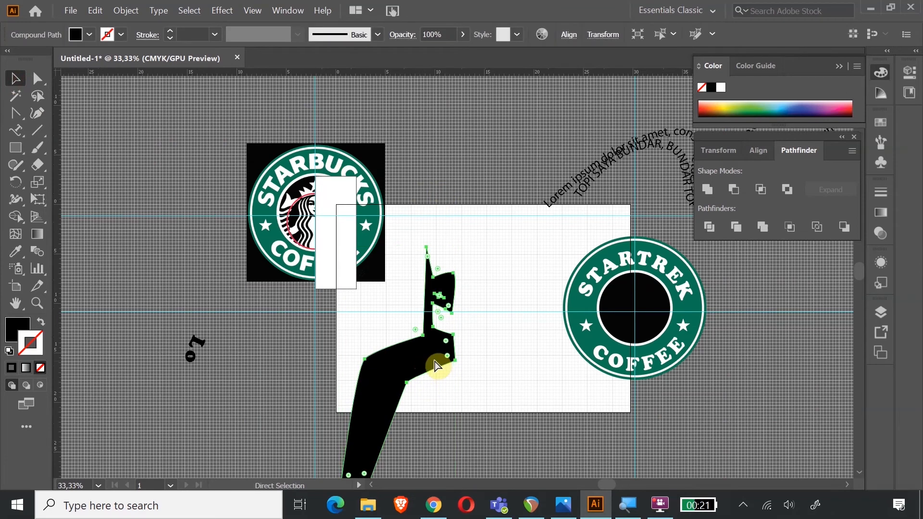
key("v")
left_click_drag(390, 378, 458, 351)
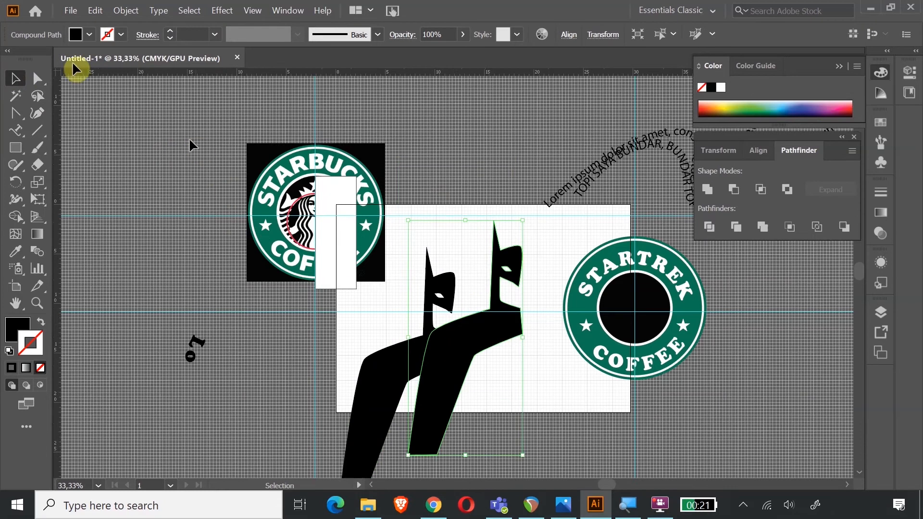
Step: Reflect the copied half across the vertical axis and join it to the original half, with ears and shoulders level
left_click(127, 11)
mouse_move(188, 9)
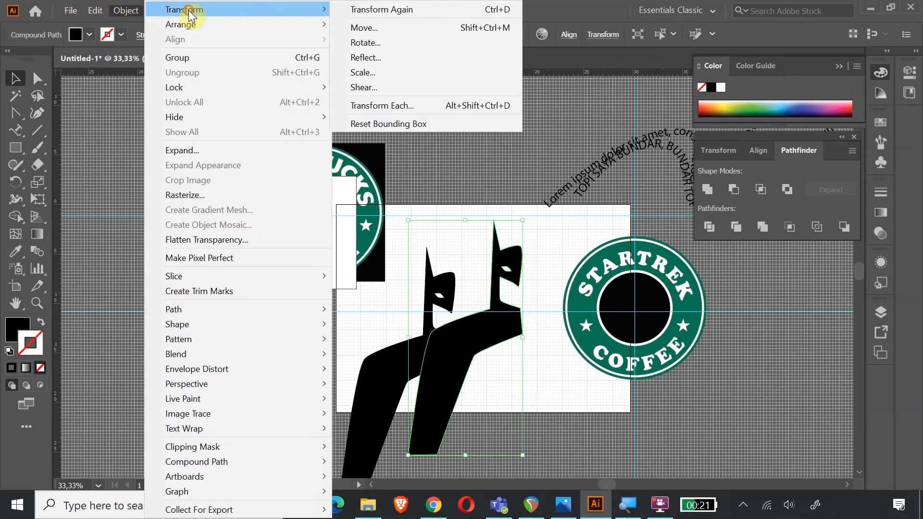
left_click(367, 55)
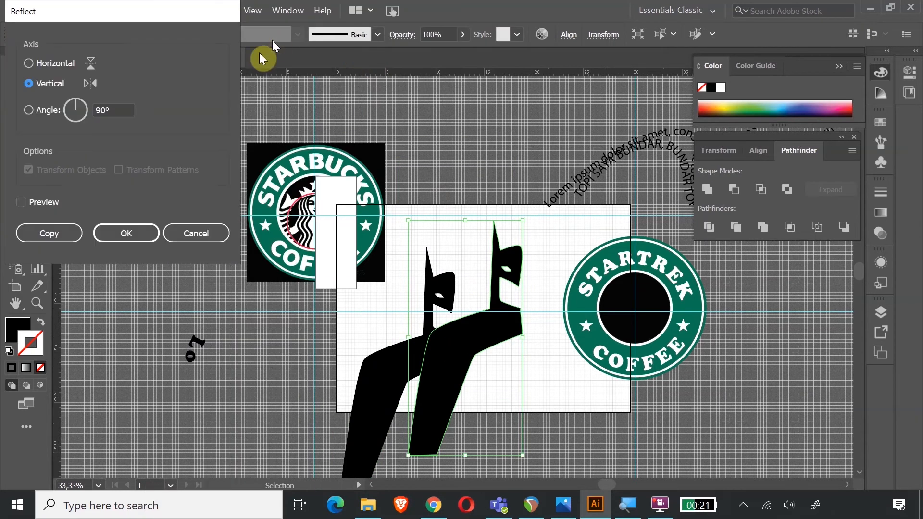
left_click(118, 232)
left_click_drag(476, 358, 520, 377)
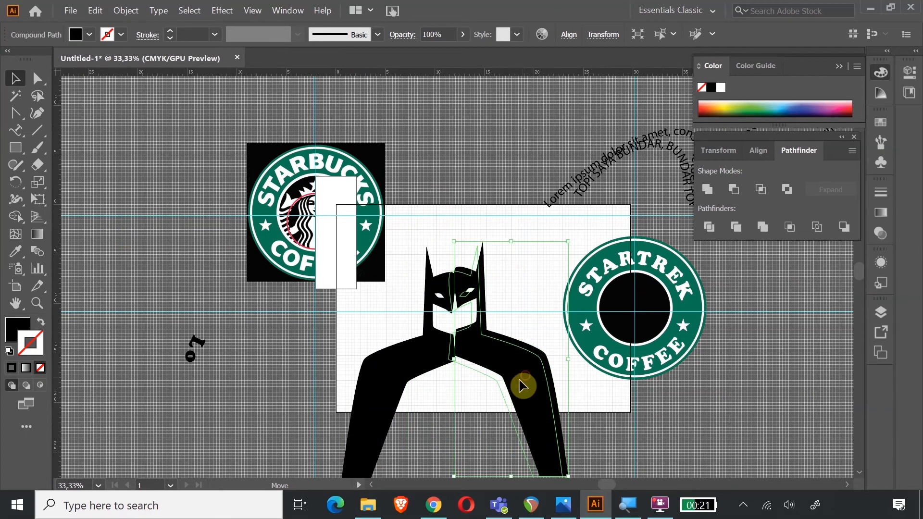
left_click(506, 305)
Step: Shift the mirrored half slightly left so it overlaps the original along the centre of the face
left_click(37, 303)
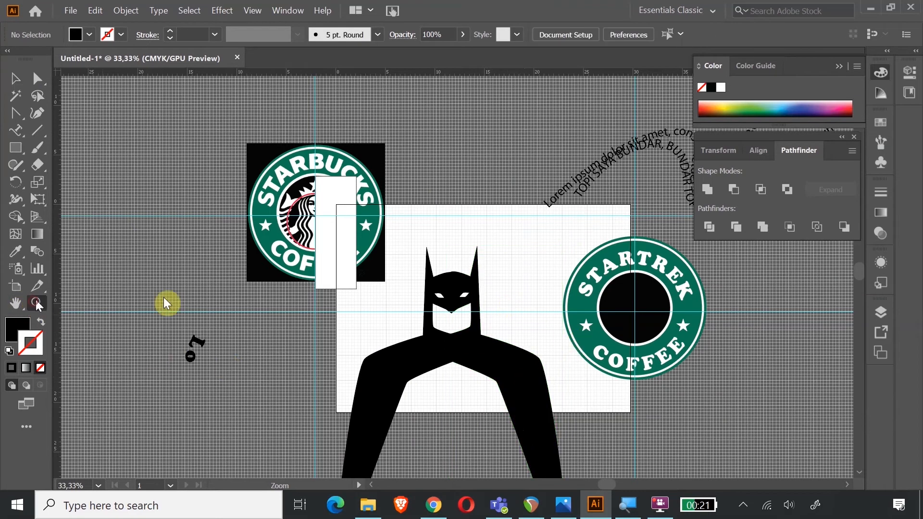
left_click_drag(440, 235, 509, 338)
left_click(15, 77)
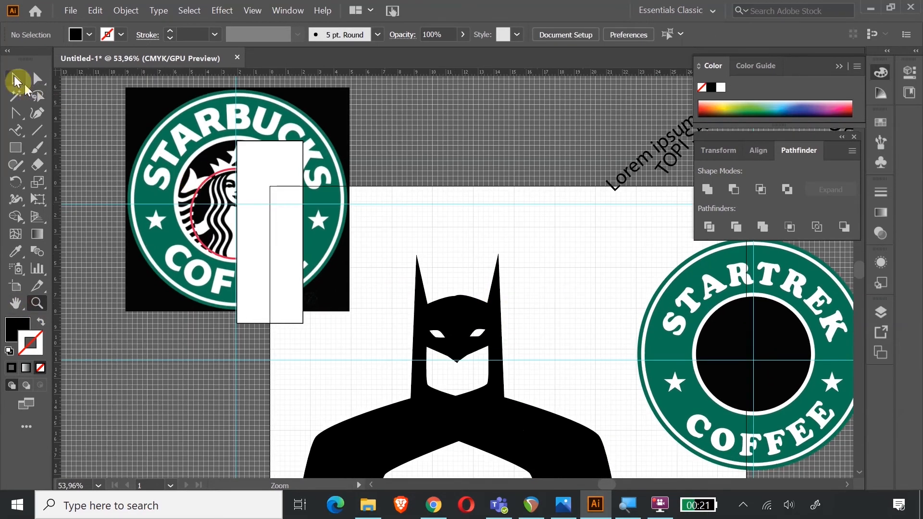
left_click(494, 324)
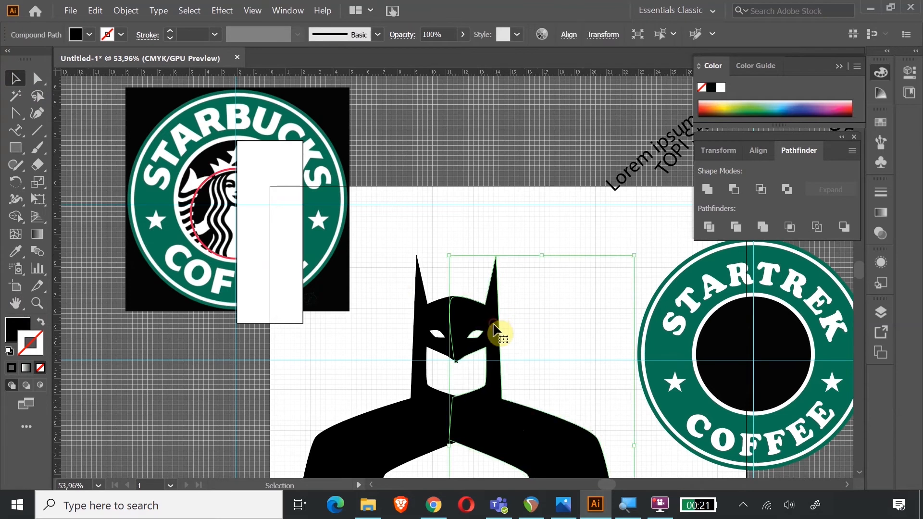
left_click(533, 202)
scroll(547, 223, "down", 4)
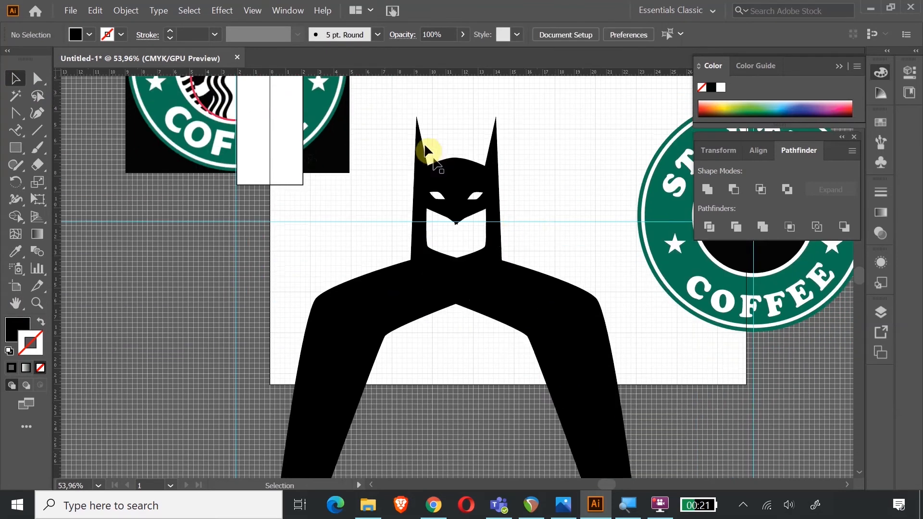
left_click_drag(404, 100, 628, 275)
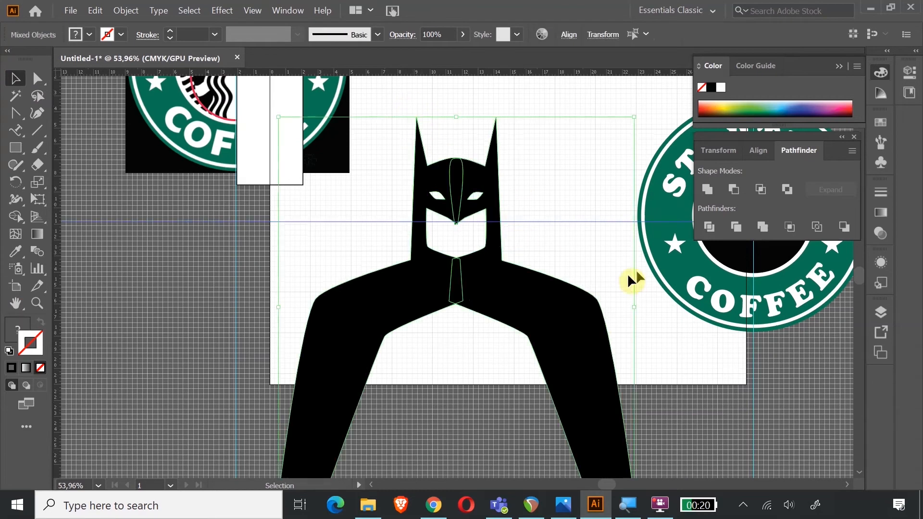
left_click(750, 152)
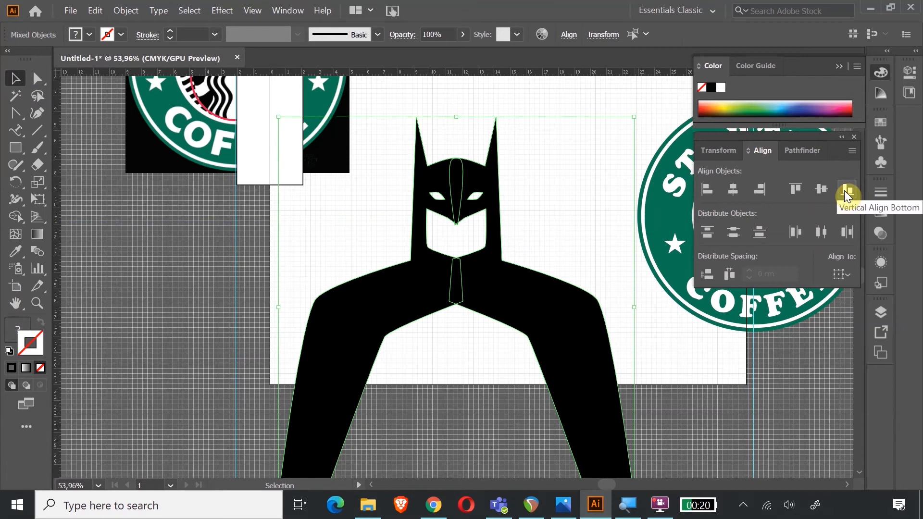
left_click(575, 257)
Step: Nudge the mirrored half further left to narrow the head and deepen the overlap, and deselect it
left_click(474, 209)
key("Left")
key("Left")
key("Left")
key("Left")
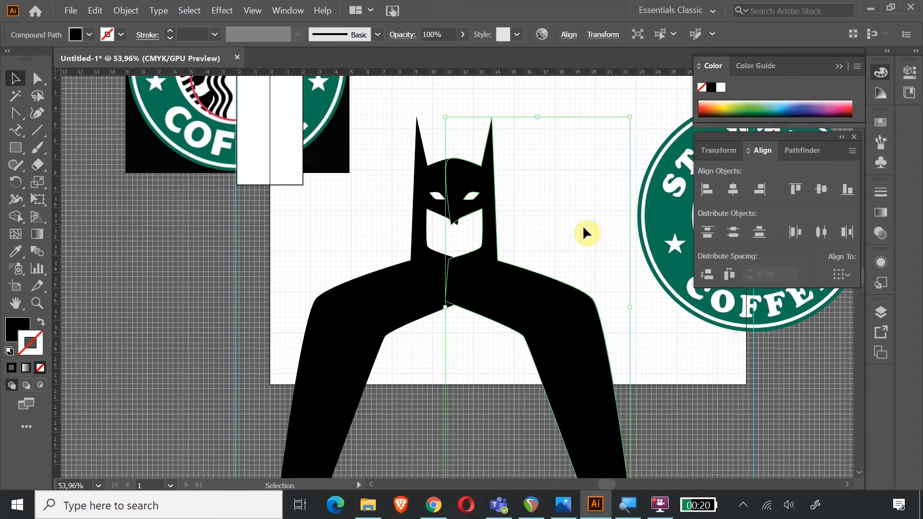
key("Right")
left_click(382, 162)
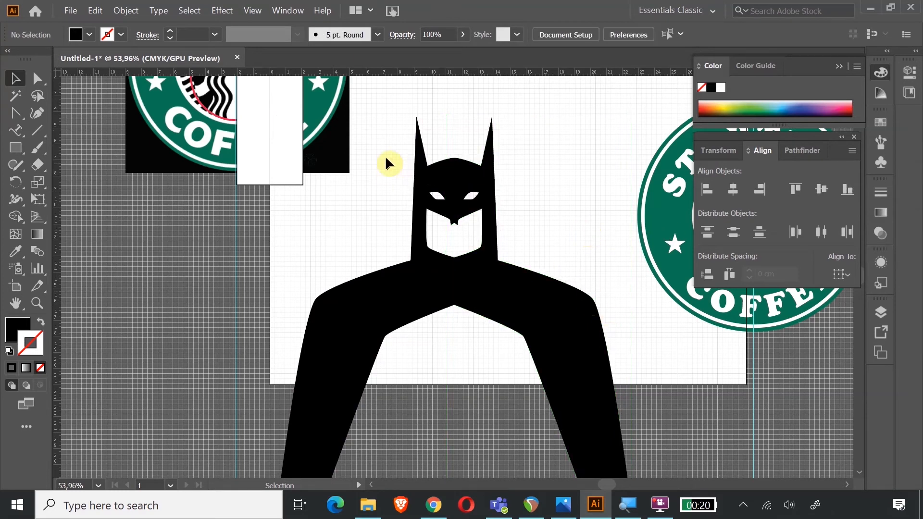
Step: Select both halves of the figure and unite them into a single shape
left_click(550, 307)
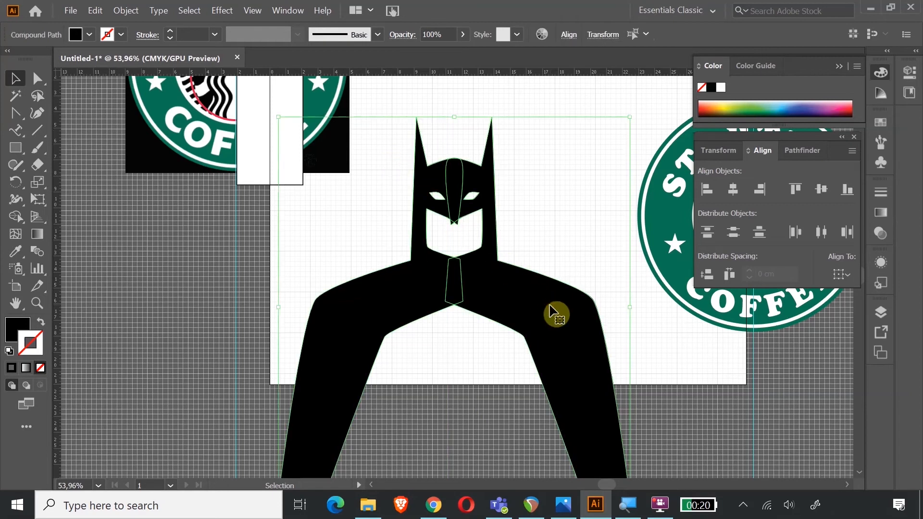
left_click(793, 151)
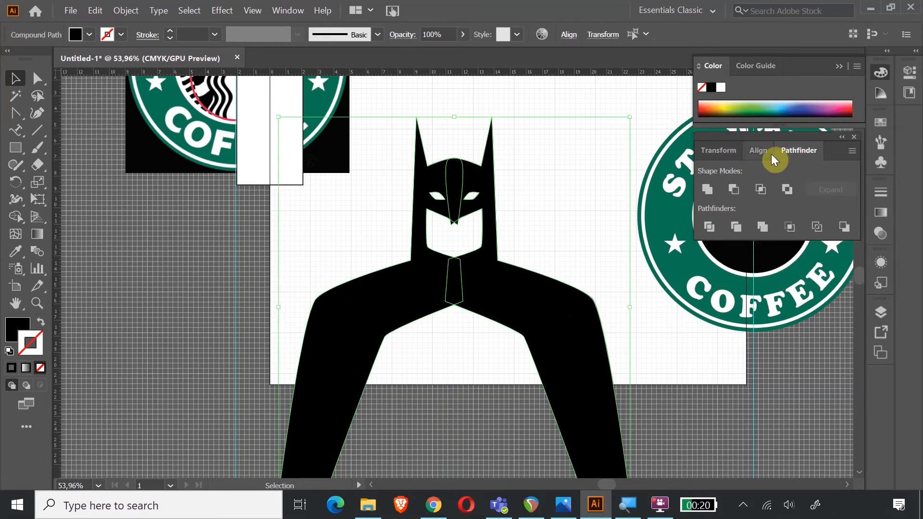
left_click(706, 190)
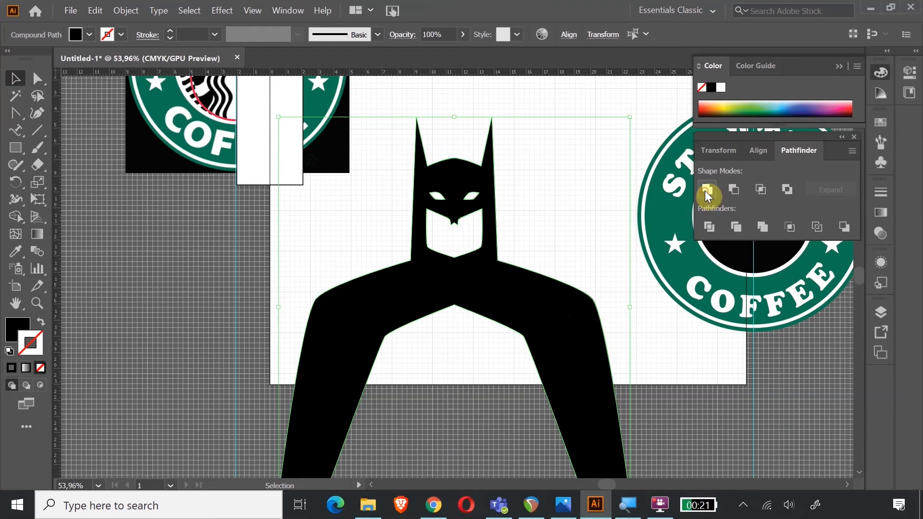
left_click(579, 99)
Step: Delete the surplus anchor points around the notch at the mask's nose, leaving one clean central point
left_click(36, 303)
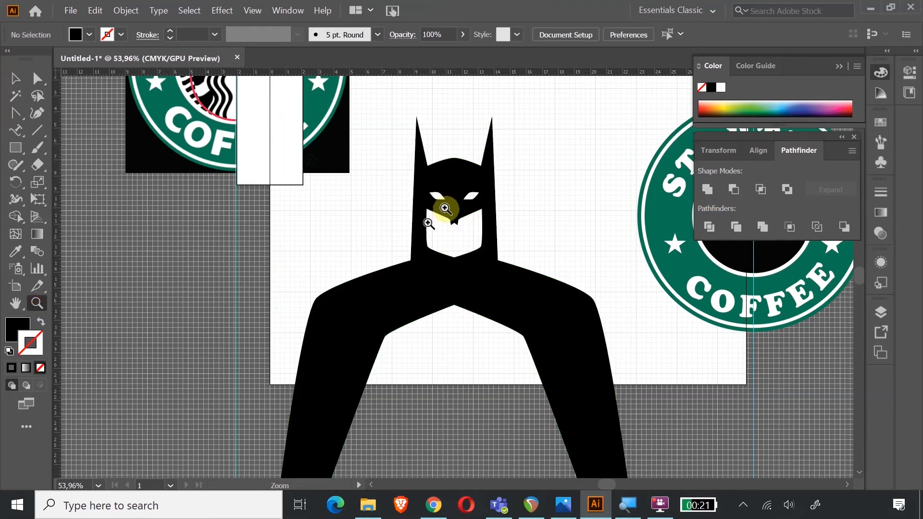
left_click_drag(484, 223, 661, 448)
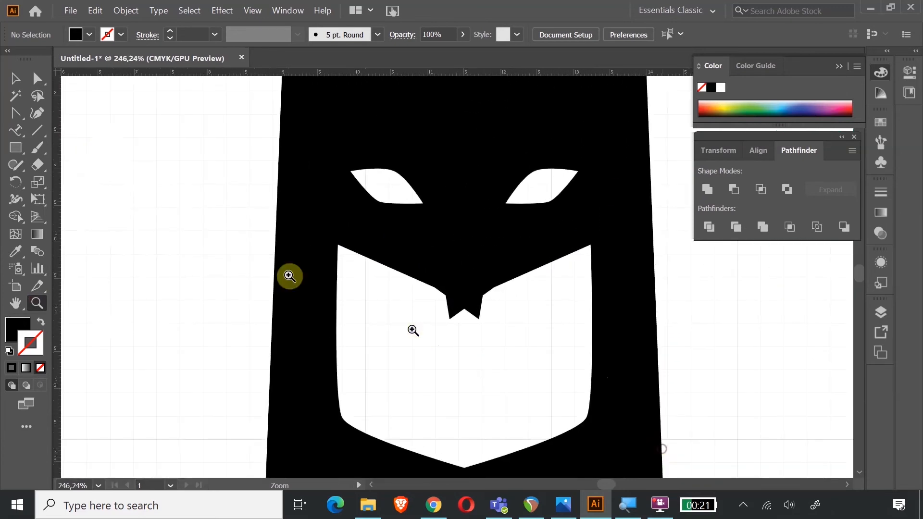
left_click(14, 78)
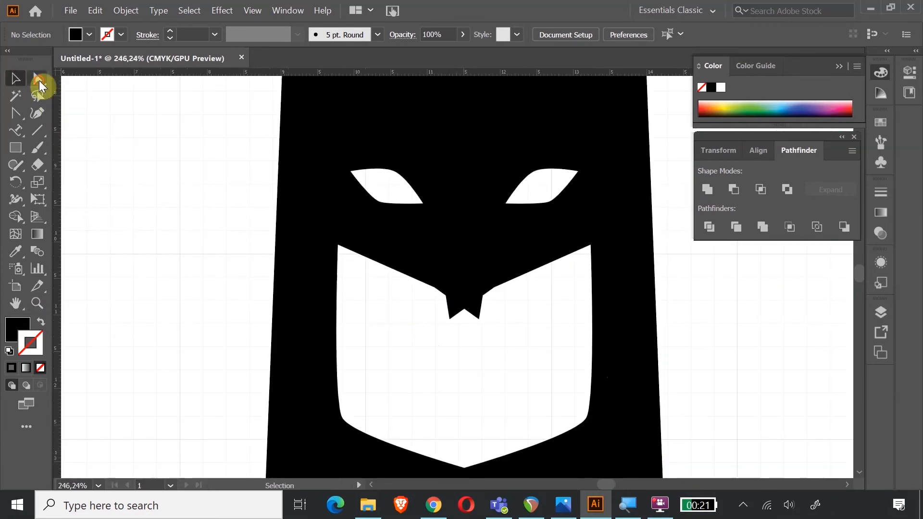
left_click(38, 80)
left_click(450, 258)
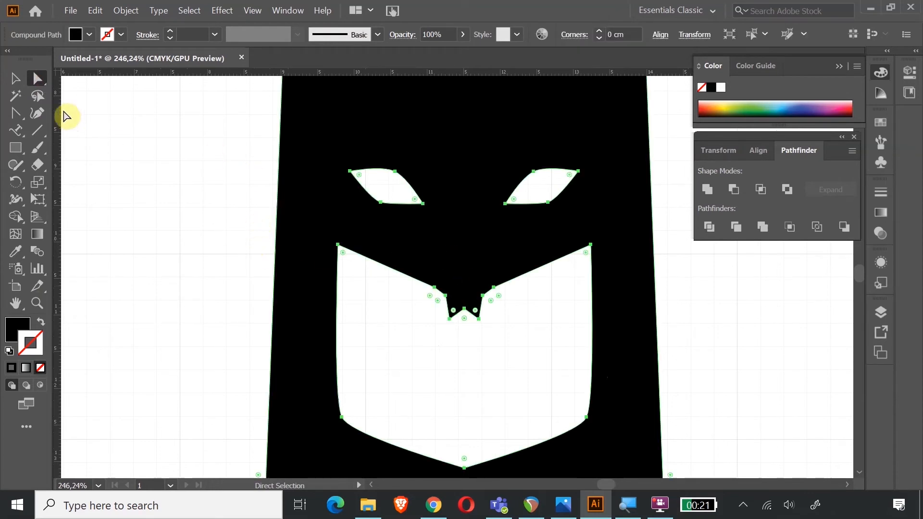
left_click_drag(16, 111, 80, 149)
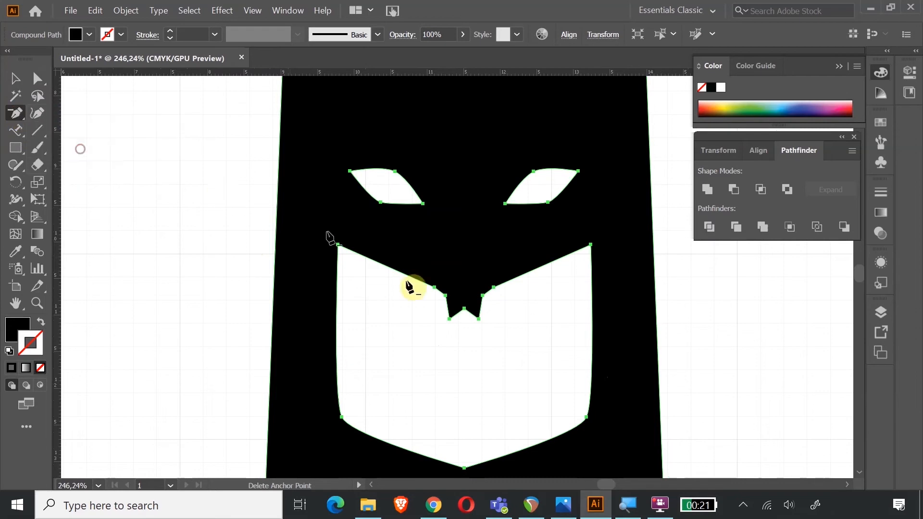
left_click(448, 319)
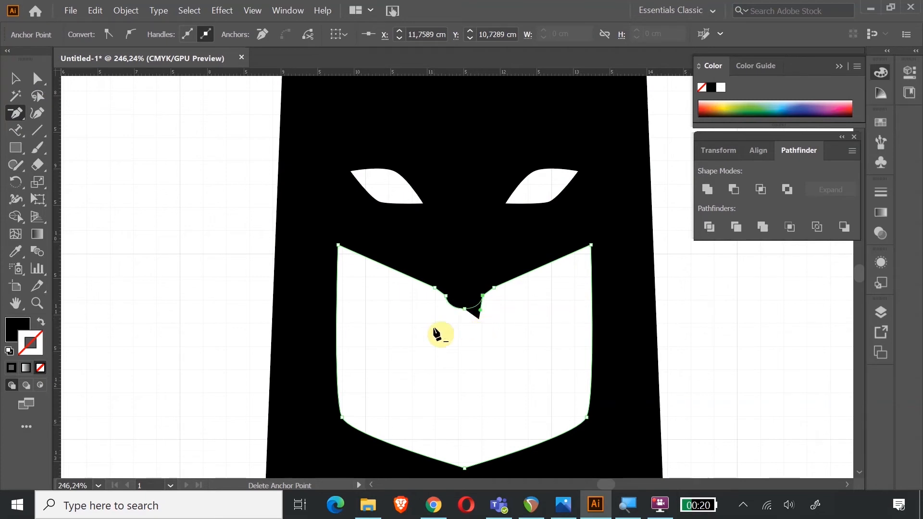
left_click(447, 299)
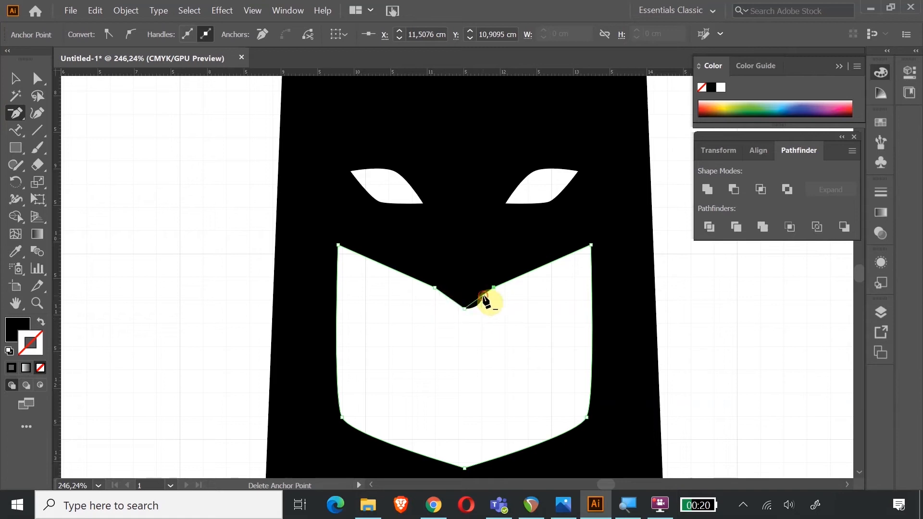
left_click(17, 80)
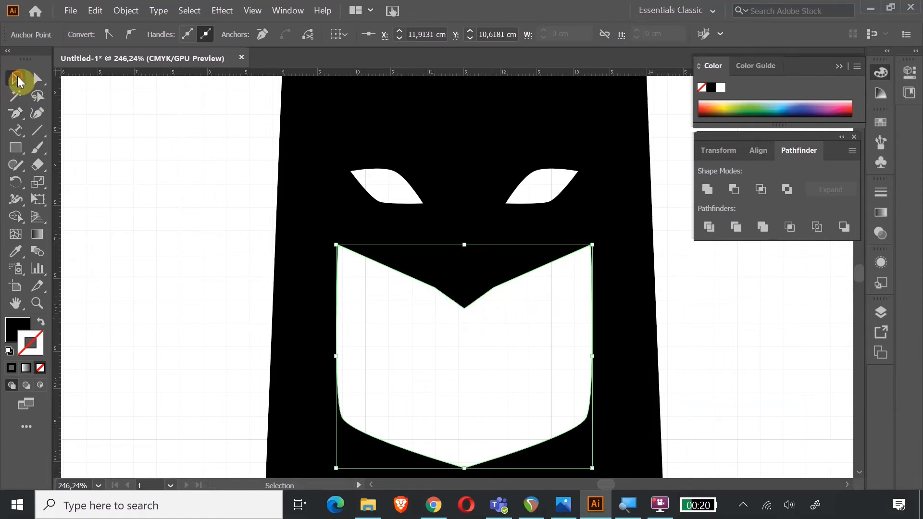
left_click(197, 202)
Step: Move the united figure up on the artboard, with its ears just above the artboard's upper edge
key("ctrl+minus")
key("ctrl+minus")
key("ctrl+minus")
key("ctrl+minus")
key("ctrl+minus")
key("ctrl+minus")
key("ctrl+minus")
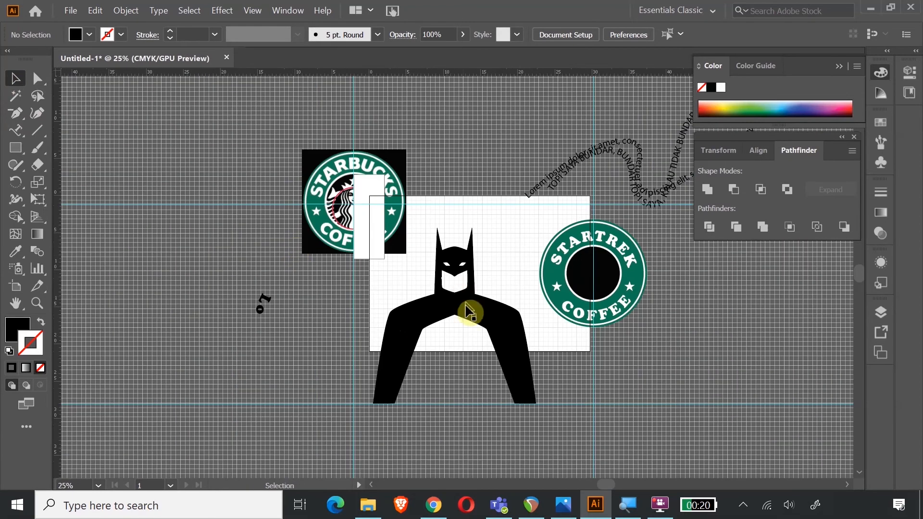
left_click(461, 316)
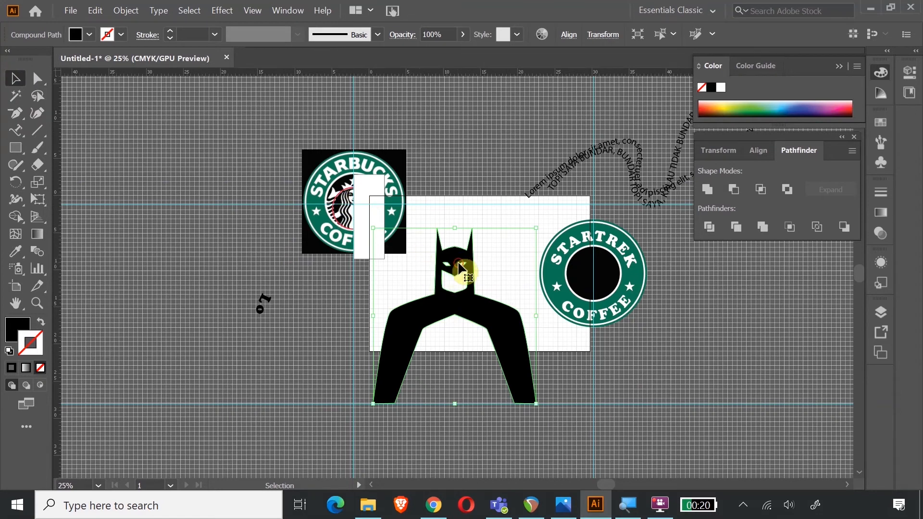
left_click_drag(475, 317, 477, 272)
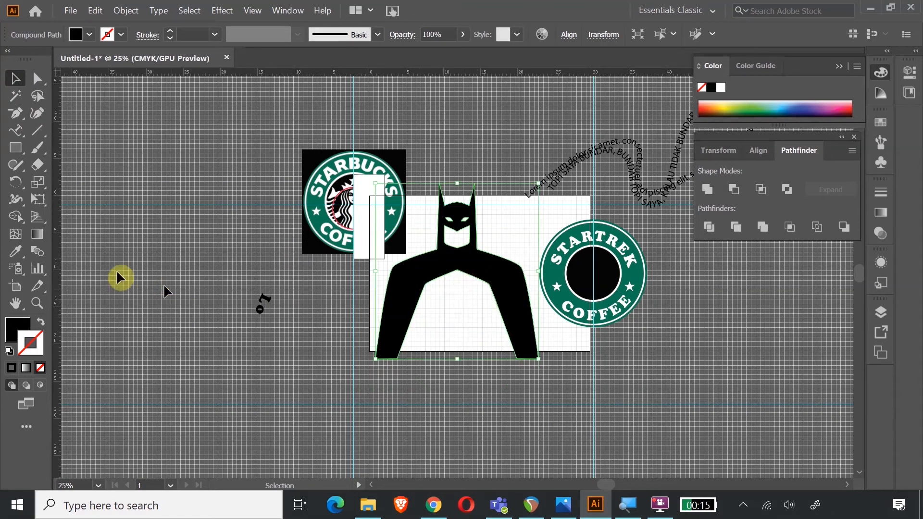
Step: With the Pen tool, outline half a bat emblem below the figure's chest, from the head and ear along the wing's upper edge to its tip
left_click(37, 302)
left_click_drag(446, 247, 505, 252)
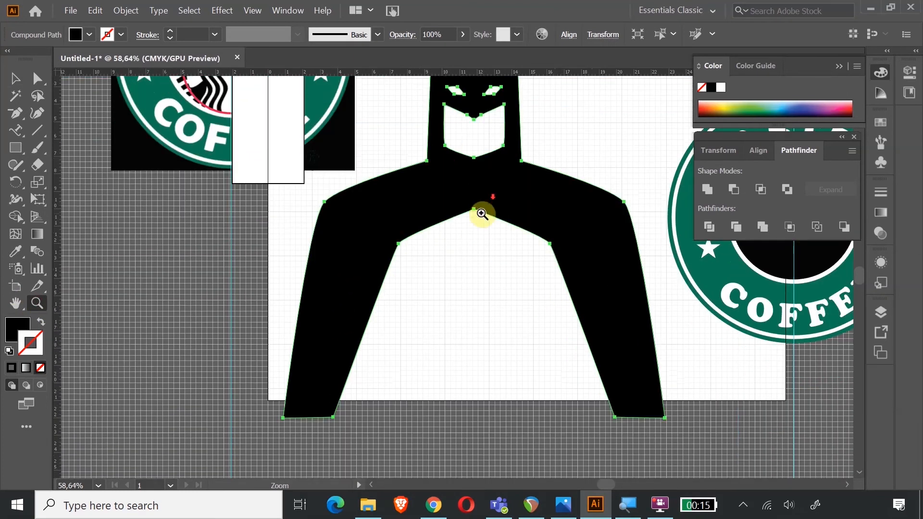
left_click_drag(16, 113, 65, 119)
scroll(367, 315, "down", 1)
left_click(37, 303)
left_click_drag(424, 228, 517, 305)
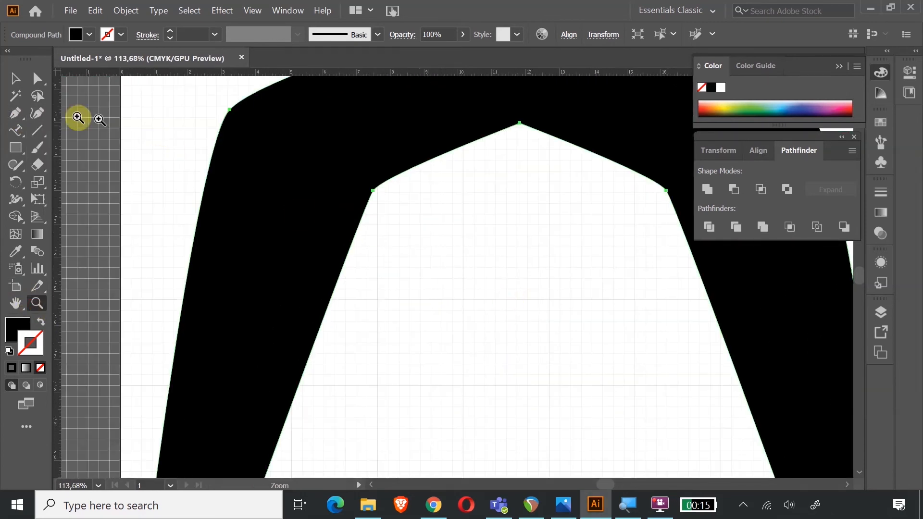
left_click(16, 113)
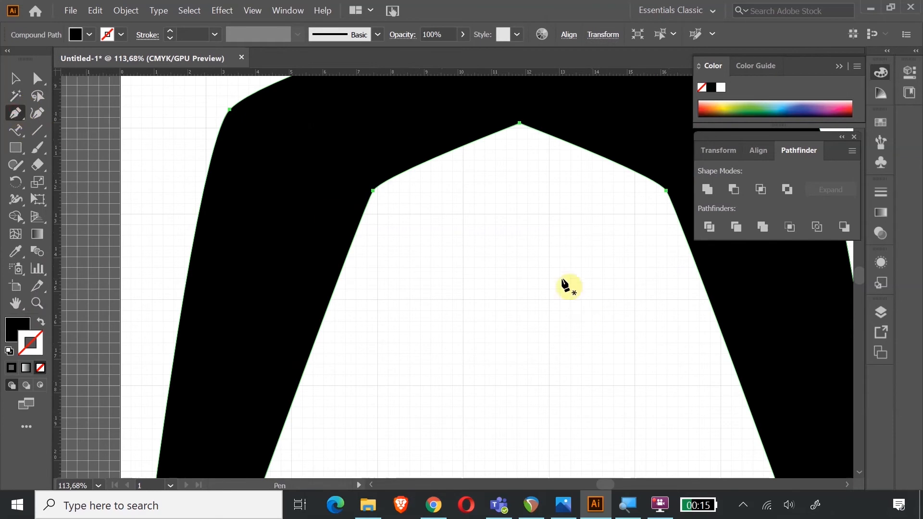
left_click(37, 303)
left_click_drag(496, 275, 556, 323)
left_click(15, 113)
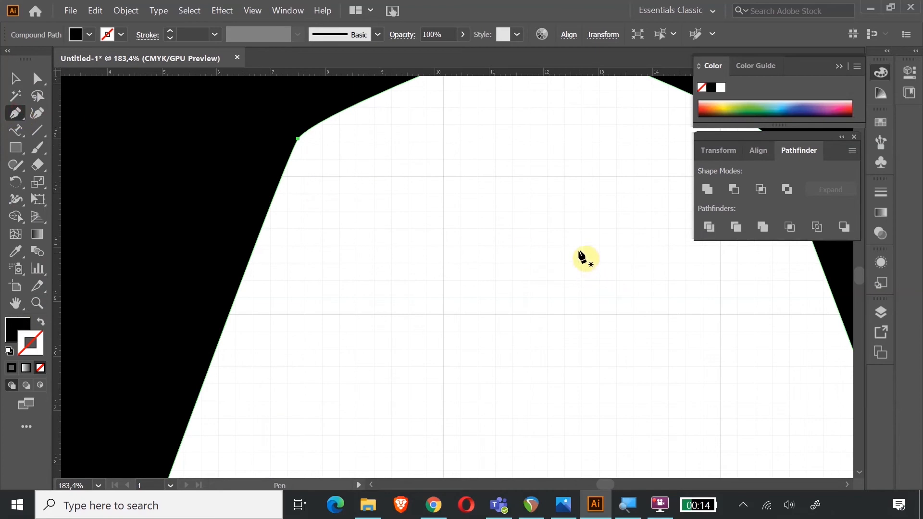
left_click_drag(581, 254, 561, 264)
left_click(552, 233)
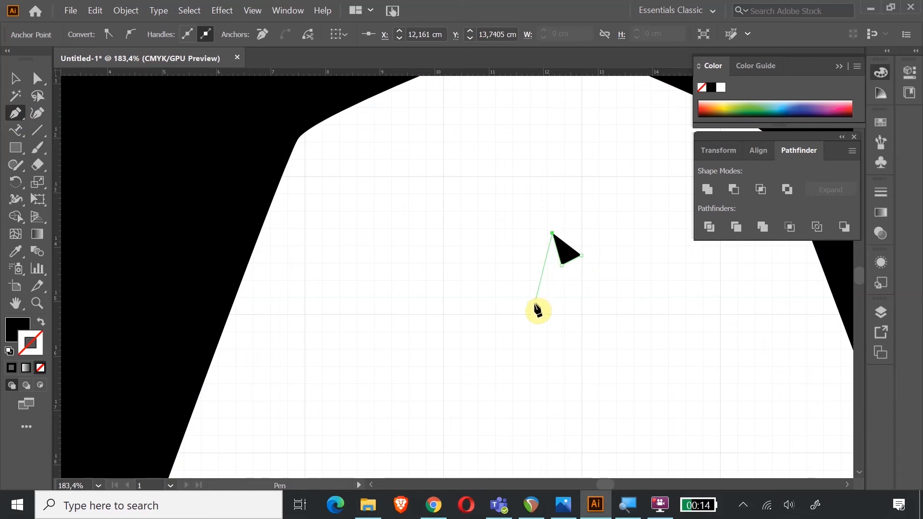
left_click(535, 330)
left_click(464, 315)
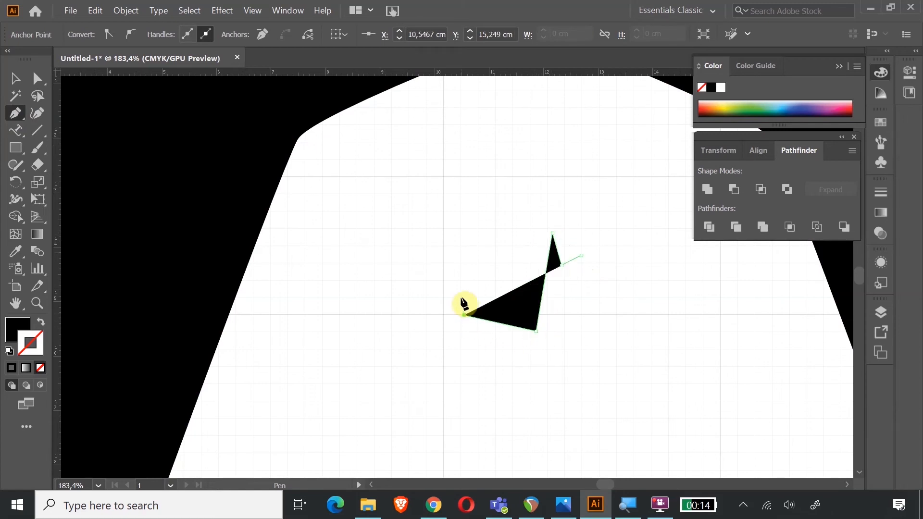
left_click(482, 266)
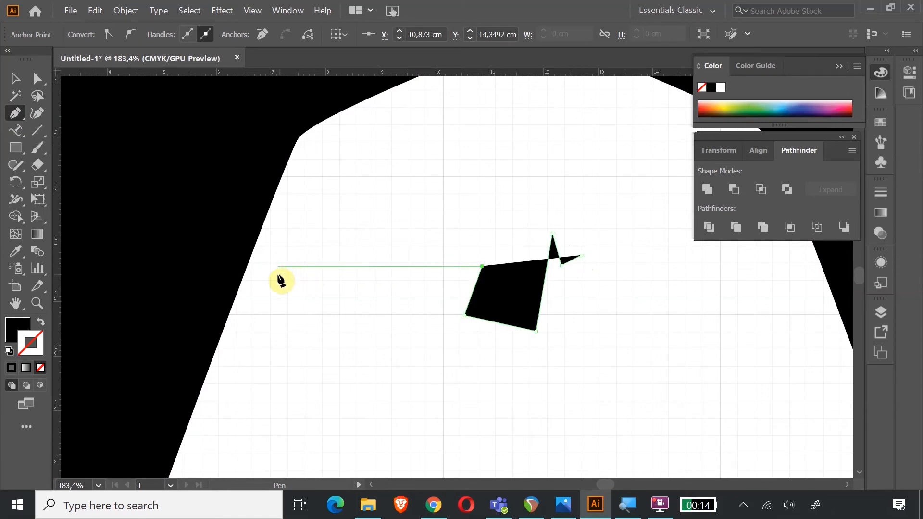
left_click(278, 265)
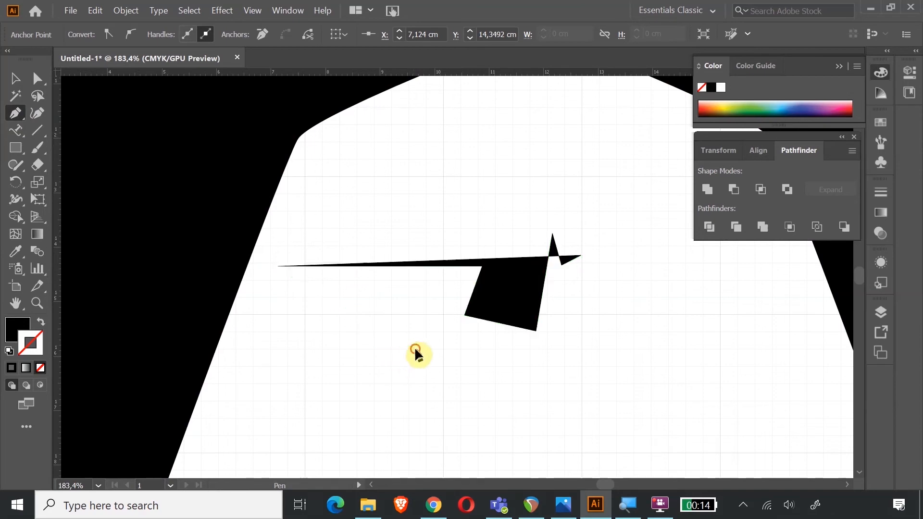
Step: Complete the half-bat outline along the wing's lower edge and pointed tail, closing it at the head
left_click(414, 348)
left_click(401, 386)
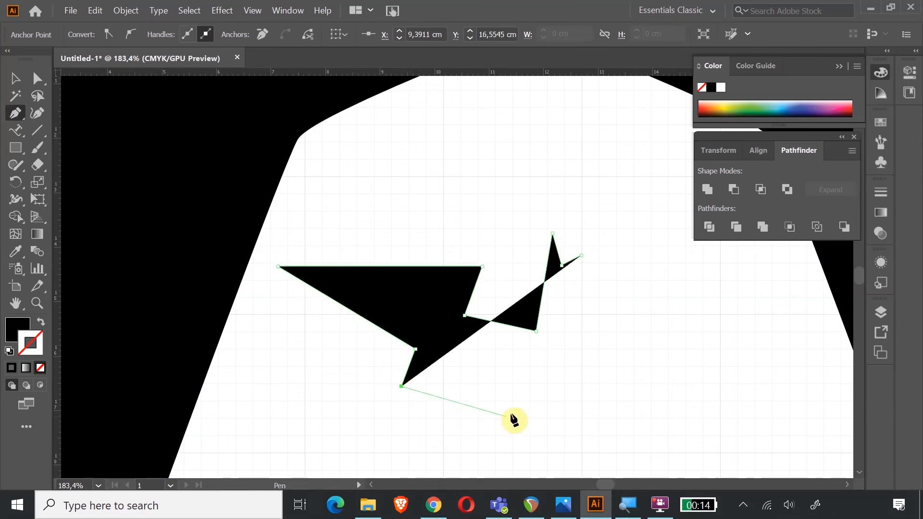
left_click(536, 386)
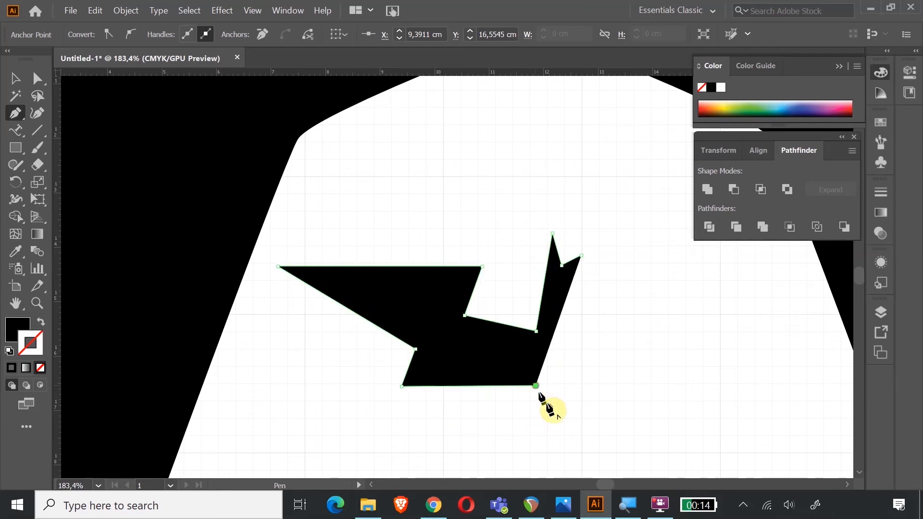
scroll(563, 406, "down", 2)
left_click(578, 392)
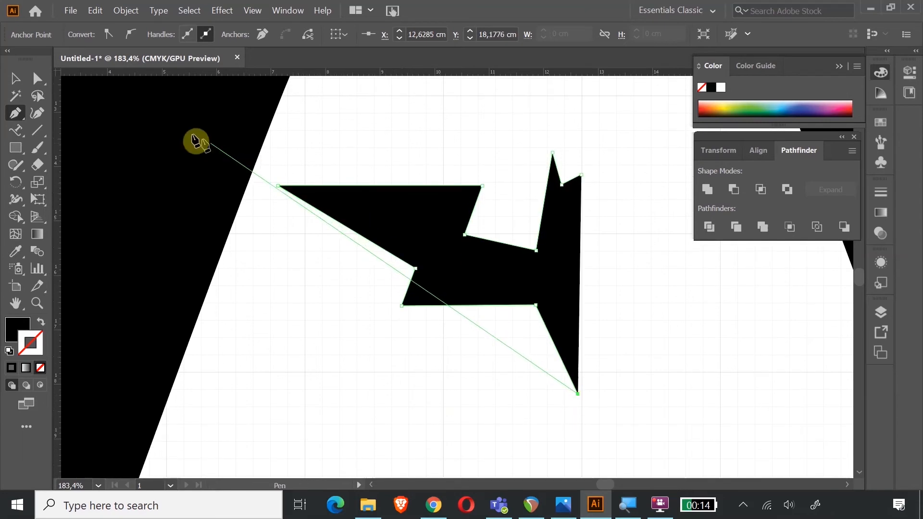
left_click(581, 175)
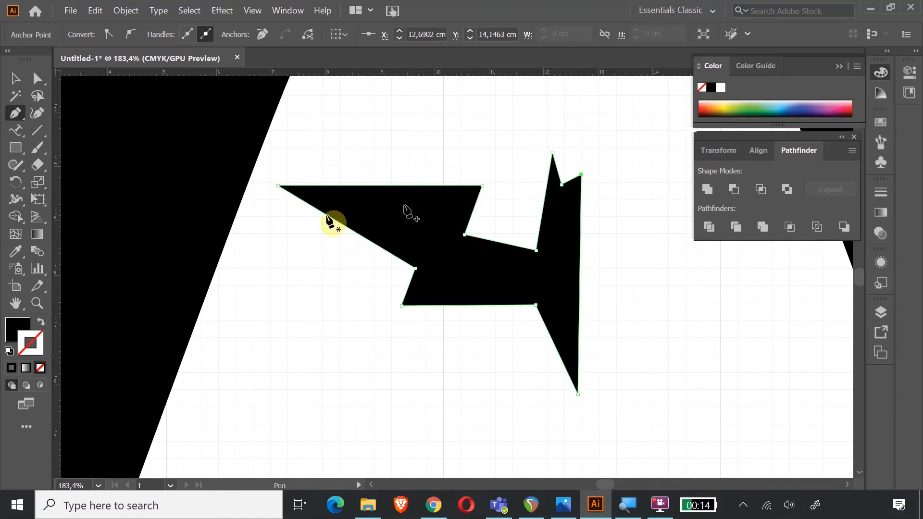
Step: Reshape the half-bat by extending the wing tip outward, lowering the wing's lower point, lengthening the tail and raising the corner between wing and tail
left_click(39, 79)
left_click(278, 184)
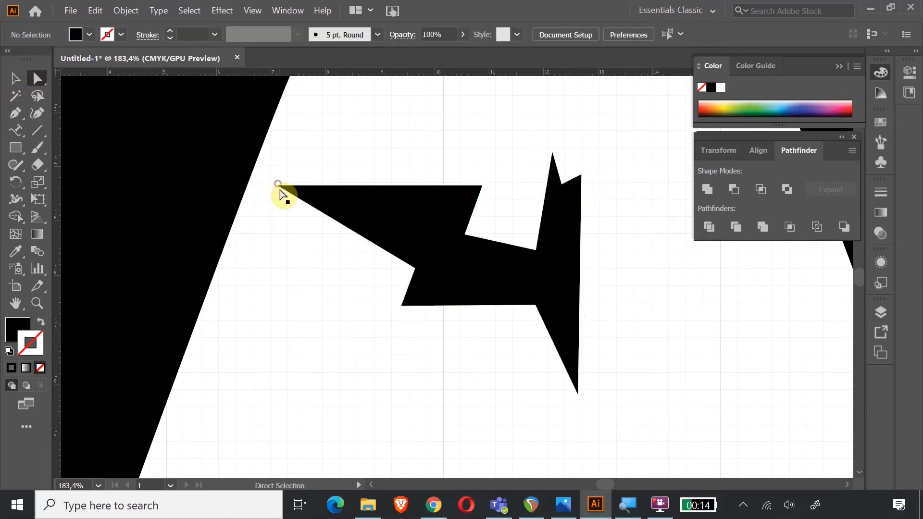
left_click_drag(280, 188, 131, 214)
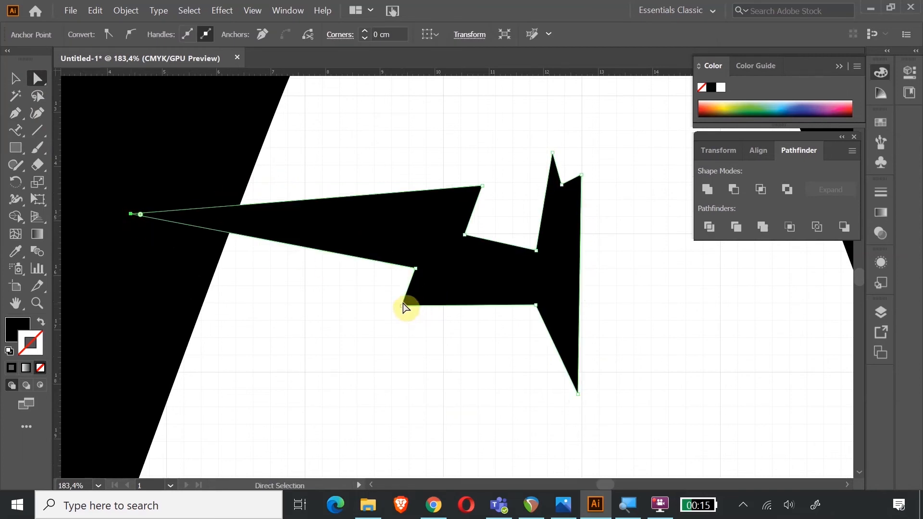
left_click_drag(401, 305, 378, 358)
left_click_drag(578, 394, 585, 466)
left_click_drag(582, 180, 587, 174)
left_click_drag(539, 306, 527, 279)
left_click(538, 248)
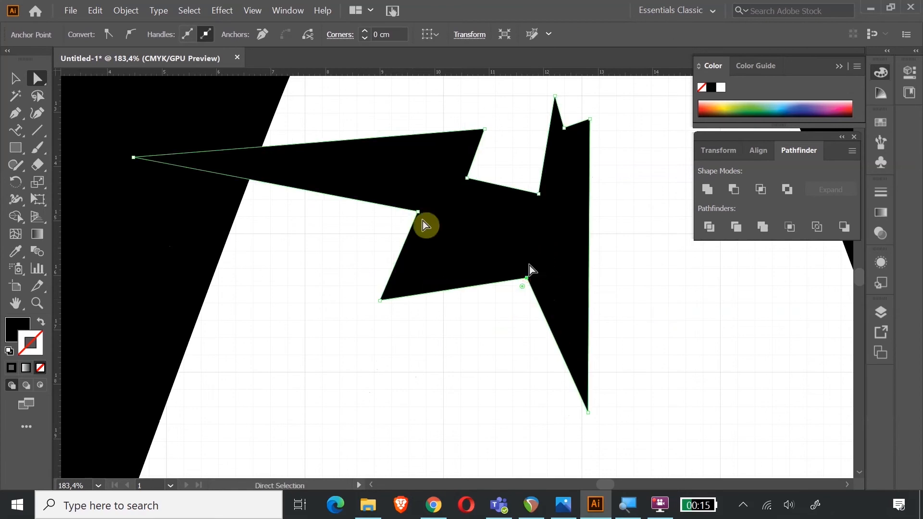
Step: Convert the two inner corners of the half-bat's lower edge into smooth curves with the Anchor Point tool
left_click(16, 113)
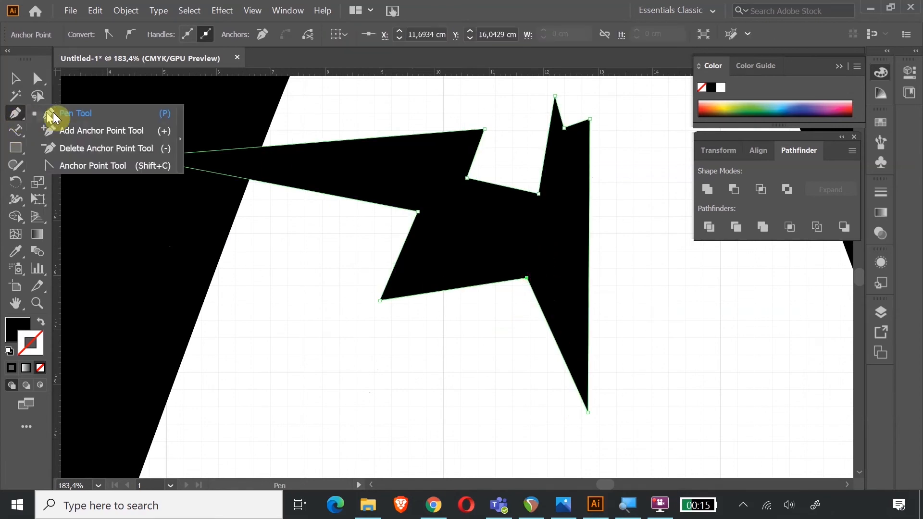
left_click(54, 165)
mouse_move(416, 212)
left_mouse_down()
mouse_move(418, 200)
mouse_move(428, 224)
left_mouse_up()
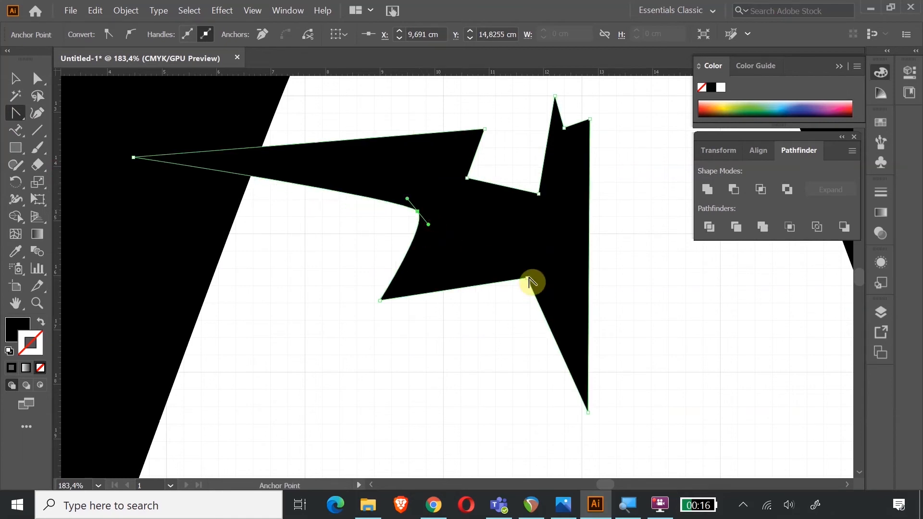
left_click_drag(527, 279, 554, 313)
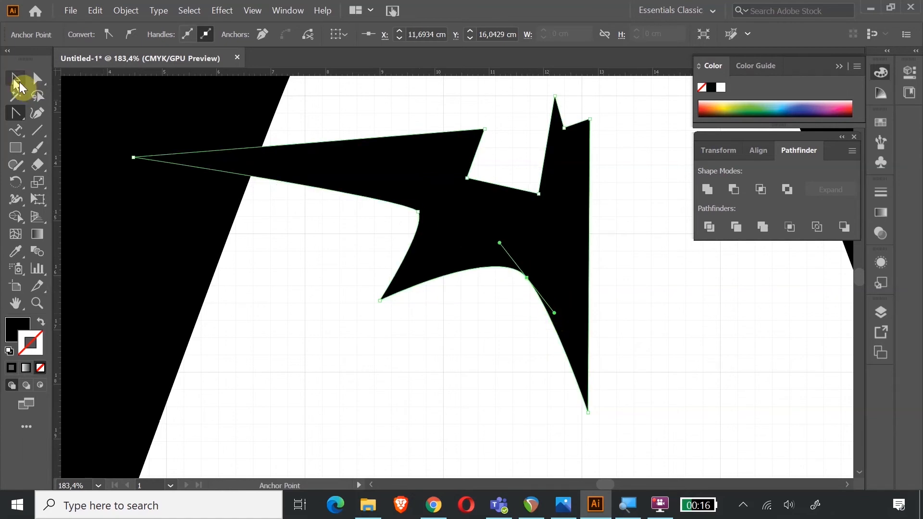
Step: Move the half-bat's wing tip and the curved point on the wing's lower edge further outward
left_click(37, 79)
left_click_drag(134, 158, 81, 153)
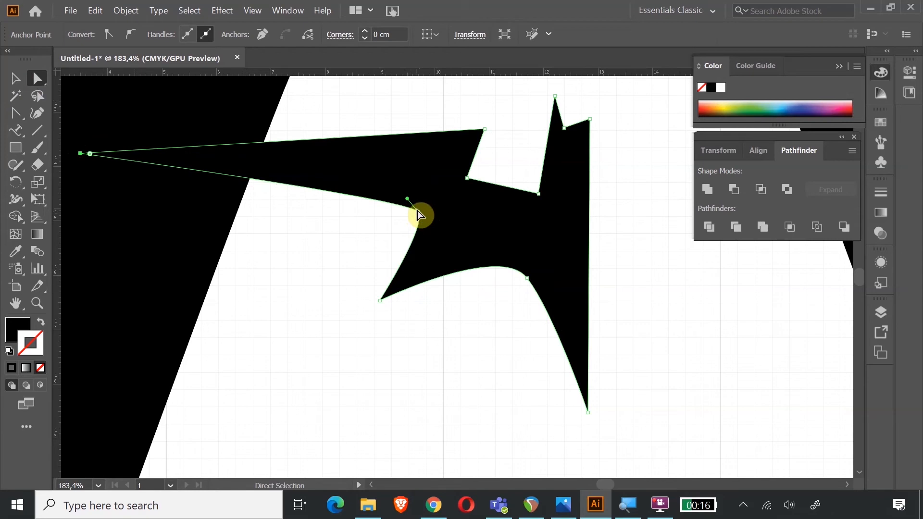
left_click_drag(417, 211, 361, 226)
Step: Round the notch between the half-bat's wing and head, curve the top of the head, and deselect the shape
key("shift+c")
left_click_drag(467, 178, 450, 164)
scroll(577, 195, "up", 3)
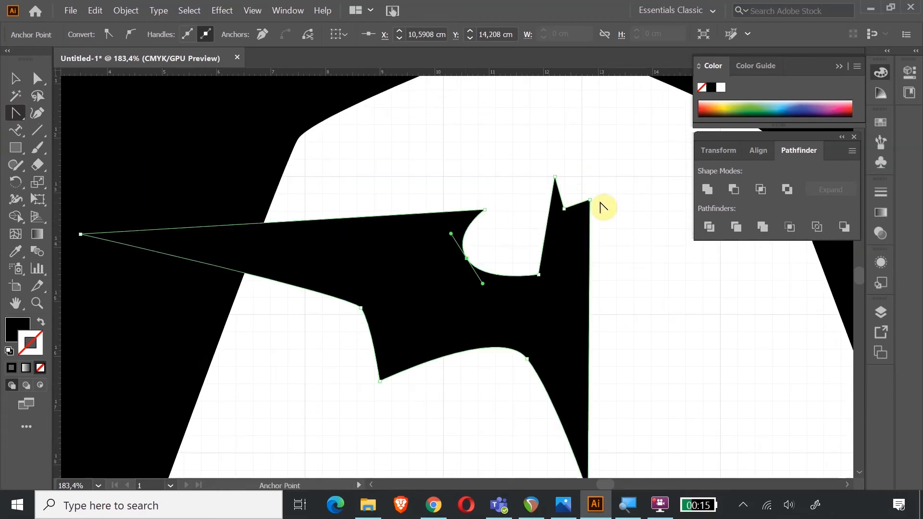
mouse_move(591, 202)
left_mouse_down()
mouse_move(604, 198)
mouse_move(591, 197)
left_mouse_up()
key("ctrl+z")
left_click(19, 80)
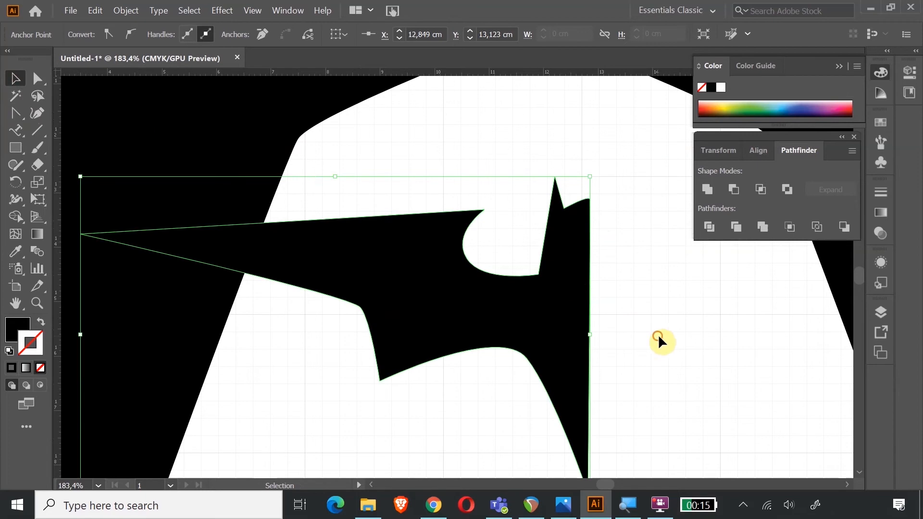
left_click(656, 334)
Step: Lengthen the half-bat's tail slightly and pull the curved point between wing and tail down and outward, then deselect it
scroll(649, 322, "down", 2)
left_click(38, 79)
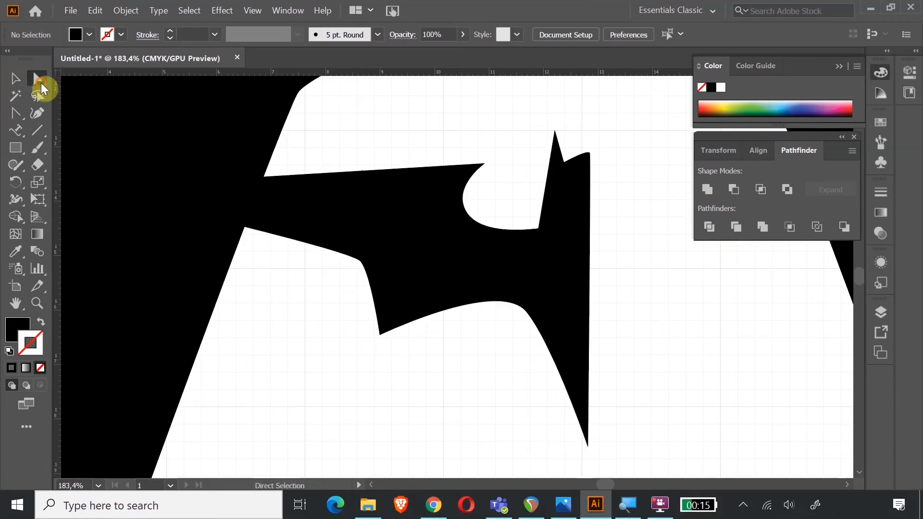
left_click(586, 438)
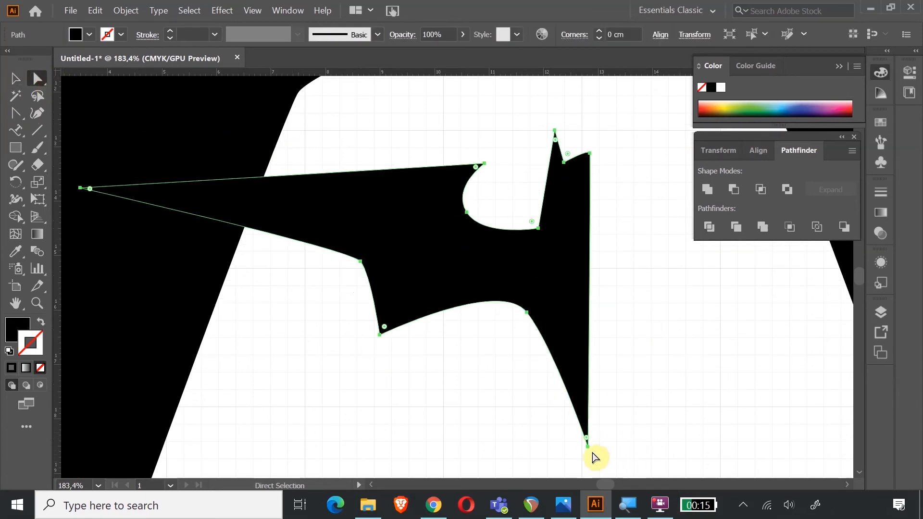
mouse_move(590, 451)
left_mouse_down()
mouse_move(587, 439)
mouse_move(592, 459)
left_mouse_up()
left_click_drag(524, 304, 510, 337)
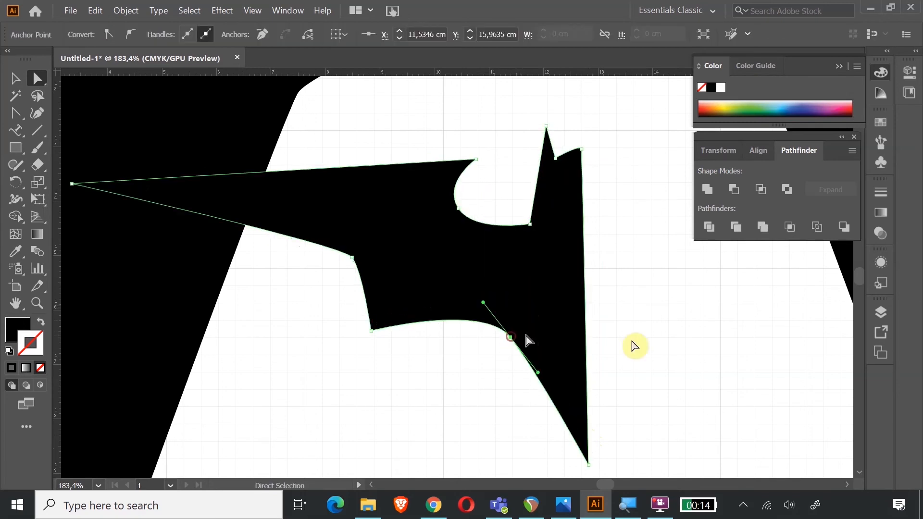
left_click(694, 342)
Step: Fill the half-bat with the green sampled from the Starbucks emblem using the Eyedropper, and deselect it
key("ctrl+minus")
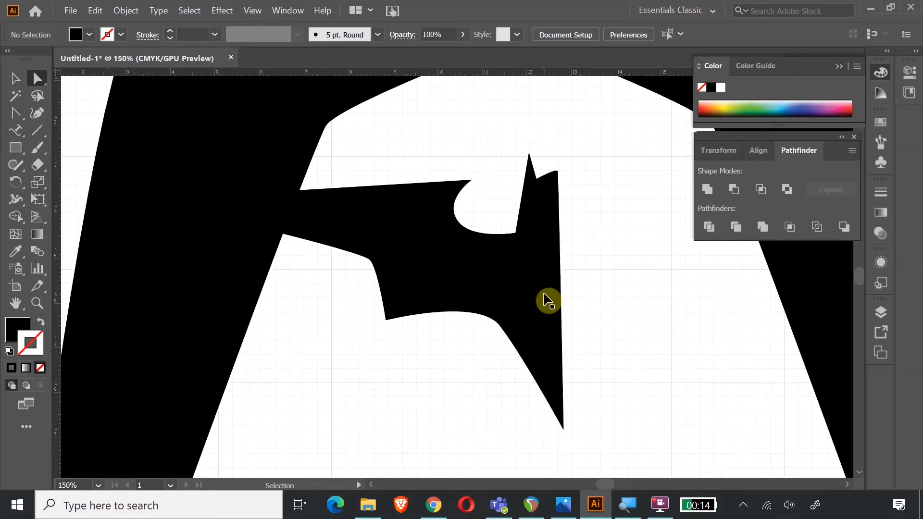
key("ctrl+minus")
key("ctrl+minus")
left_click(17, 76)
left_click(443, 258)
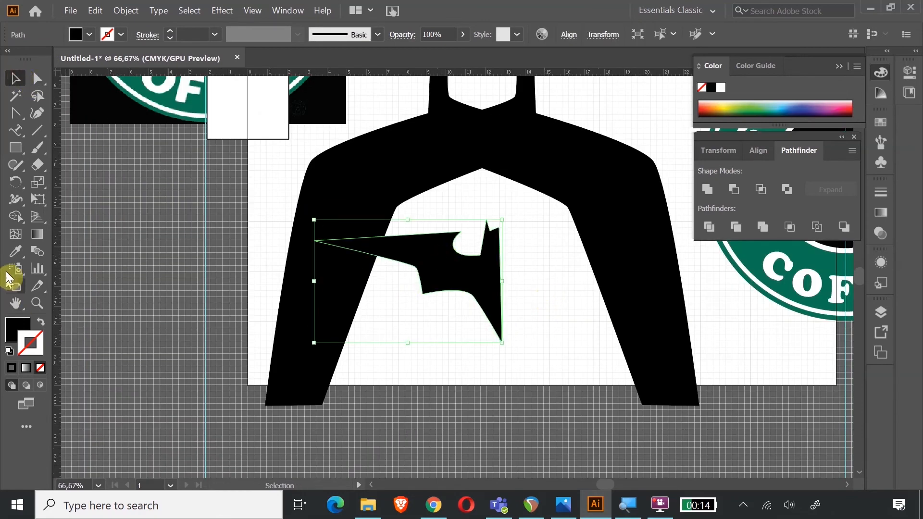
left_click(16, 259)
left_click(166, 103)
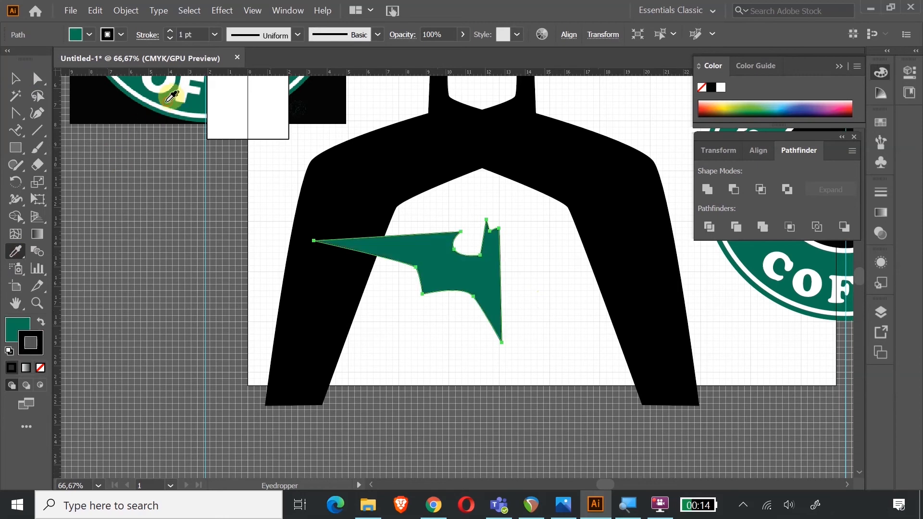
left_click(16, 79)
left_click(534, 324)
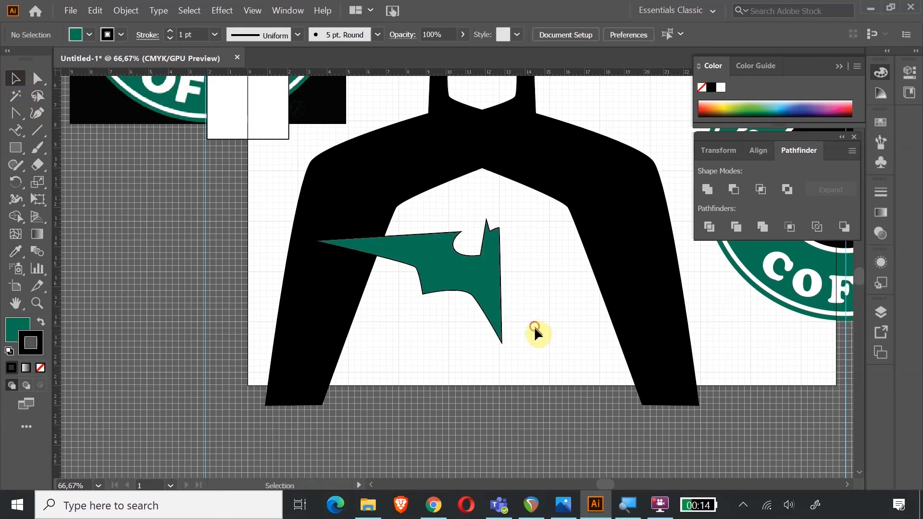
Step: Duplicate the green half-bat, reflect the copy on the vertical axis, and place it against the original to complete the bat
left_click(486, 272)
key("a")
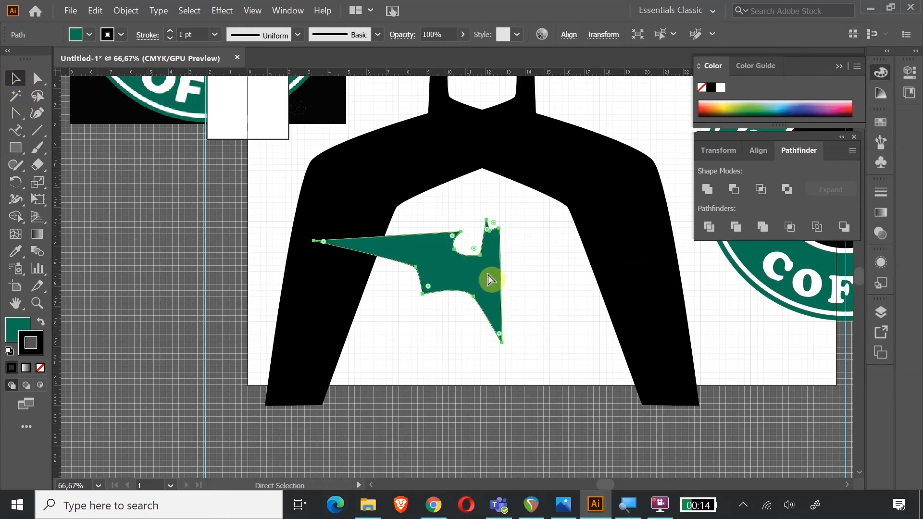
key("ctrl+c")
key("ctrl+v")
left_click(126, 10)
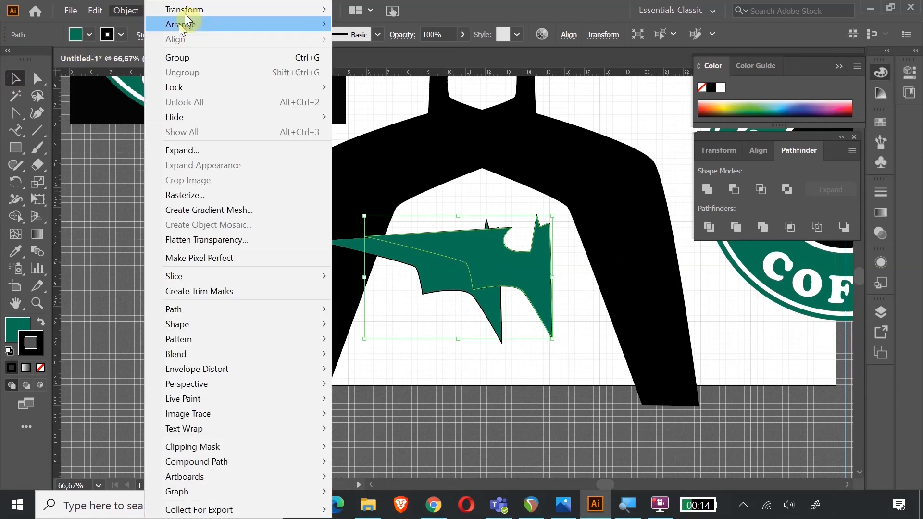
mouse_move(187, 10)
left_click(389, 62)
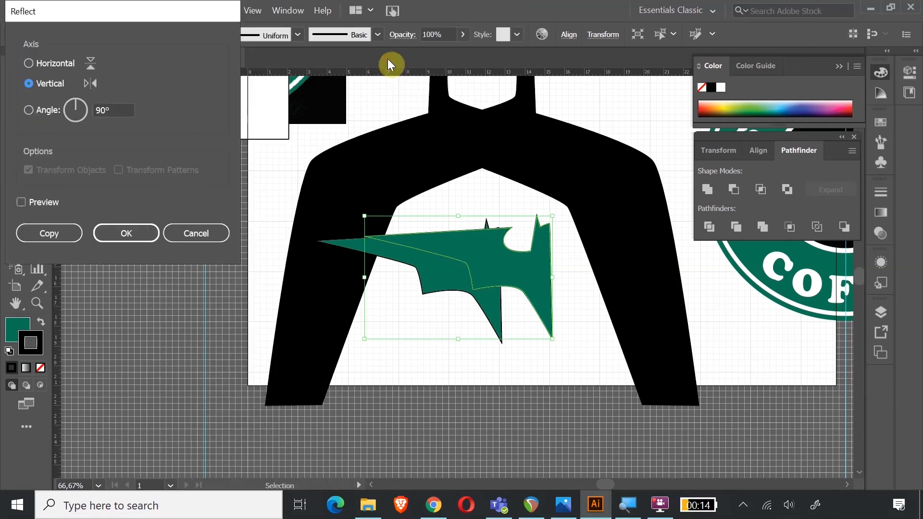
left_click(142, 230)
left_click_drag(415, 270, 545, 273)
Step: Select both halves of the green bat and reduce their height, keeping the full wingspan
left_click(584, 351)
left_click_drag(461, 215, 535, 327)
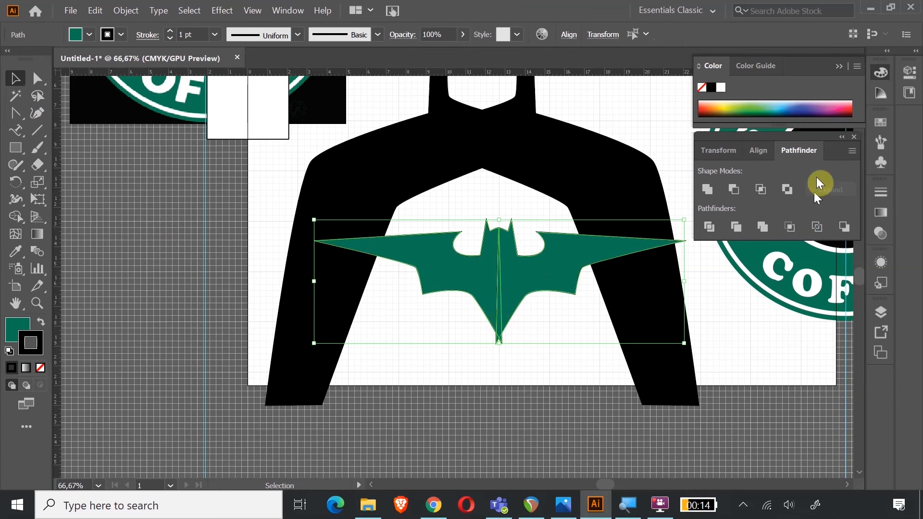
left_click(761, 150)
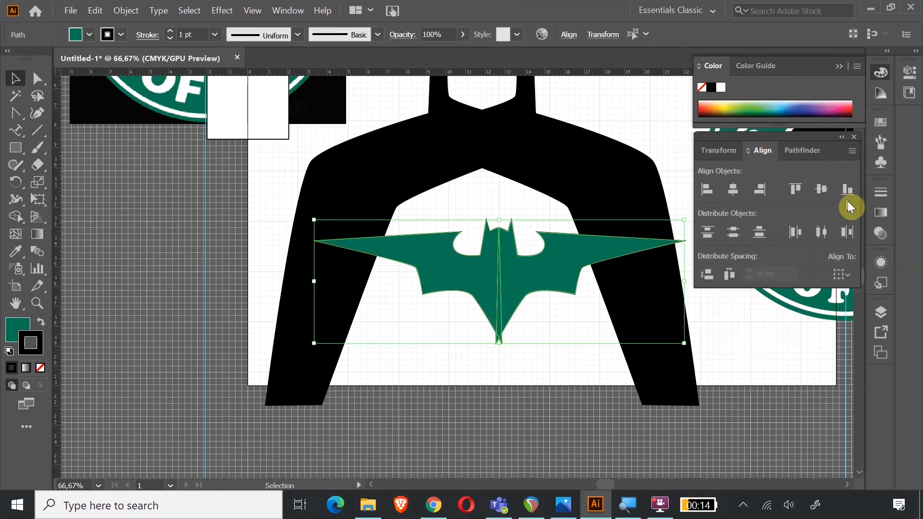
left_click(533, 385)
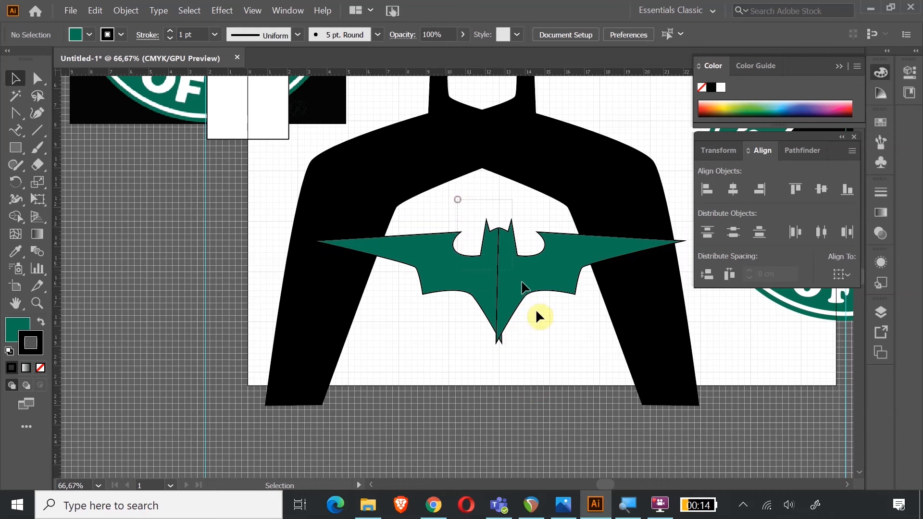
left_click(541, 321)
left_click_drag(497, 343, 498, 313)
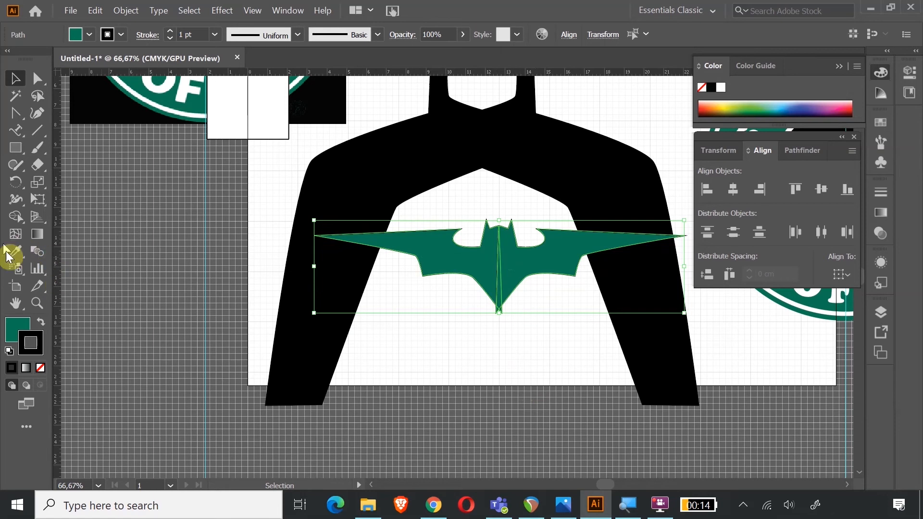
Step: Try to move the corner point at the base of the left half-bat's ear upward
left_click(37, 303)
left_click(564, 344)
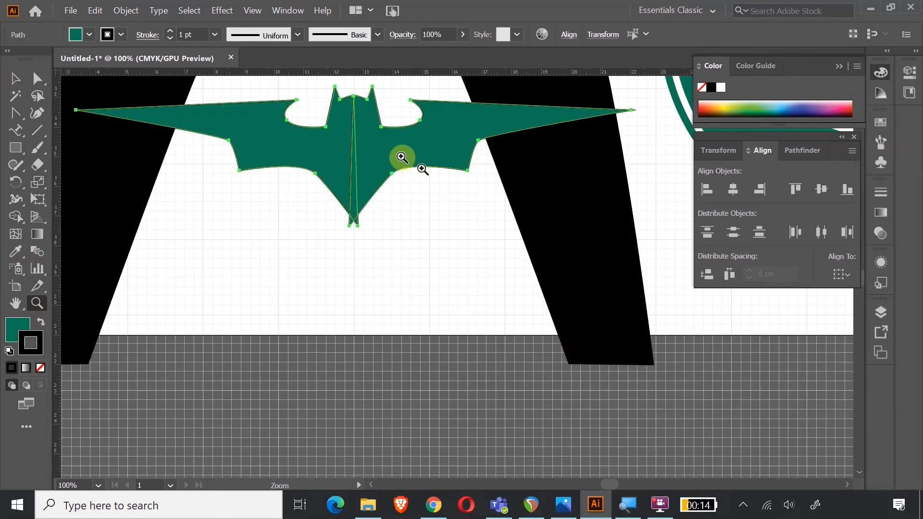
scroll(354, 231, "up", 3)
left_click_drag(310, 139, 404, 264)
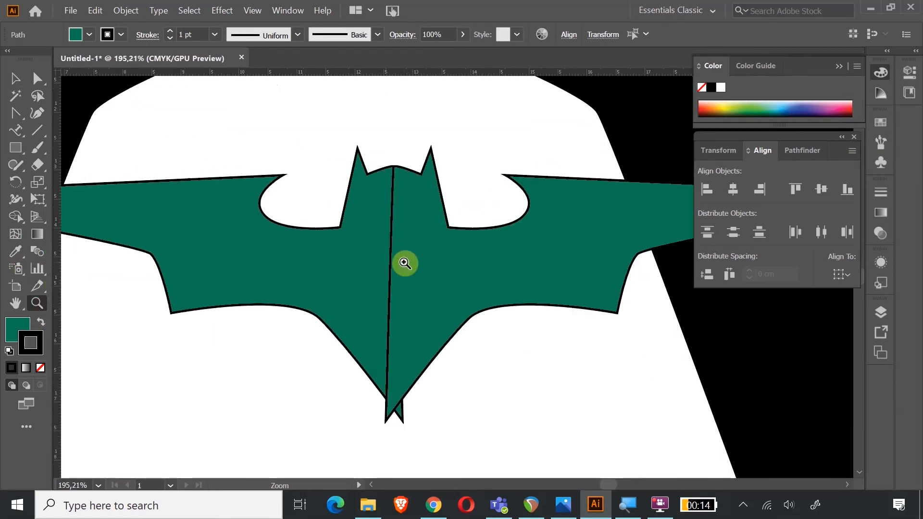
left_click(43, 84)
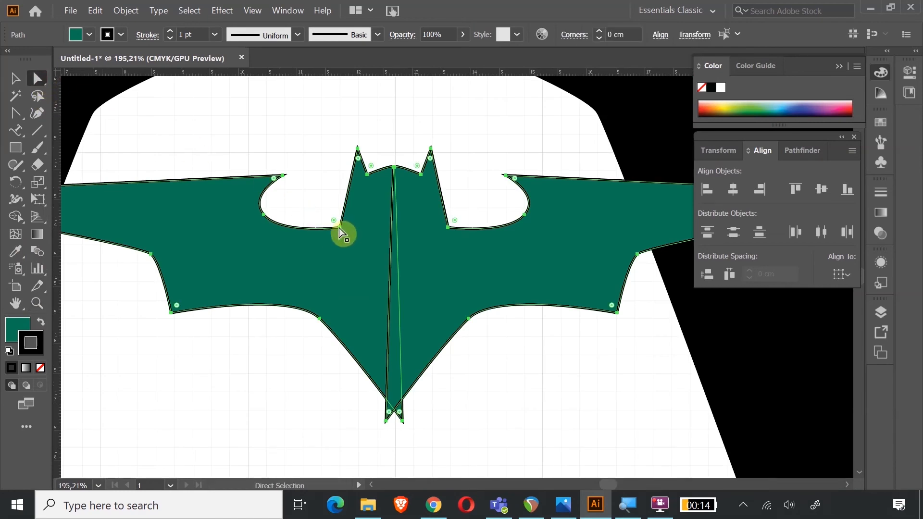
left_click(339, 226)
left_click_drag(343, 223, 348, 211)
key("ctrl+z")
Step: Delete the bat's right half and raise the corner point at the base of the remaining half's ear
left_click(488, 246)
key("Delete")
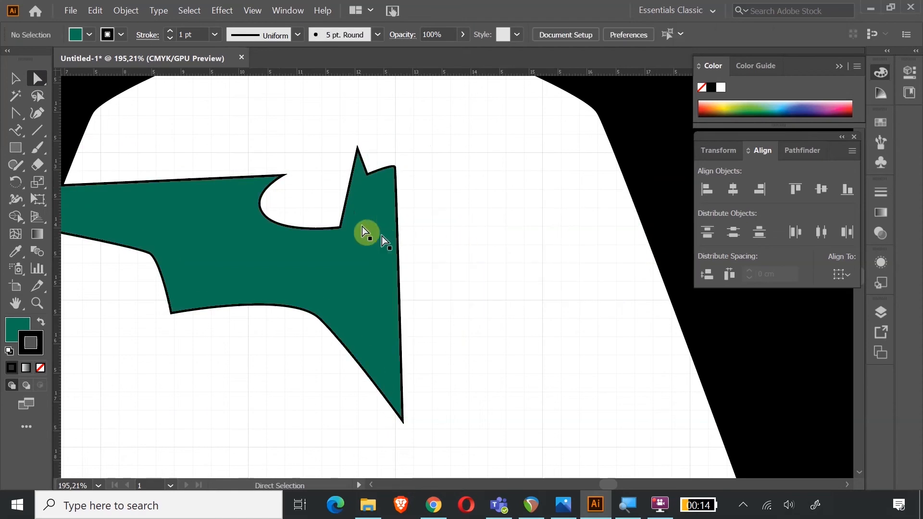
left_click(340, 234)
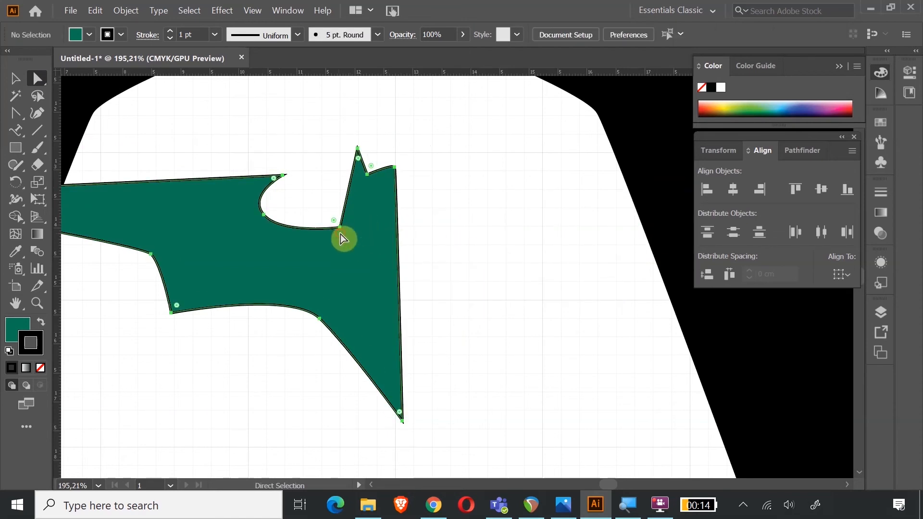
left_click_drag(340, 226, 354, 193)
left_click(344, 221)
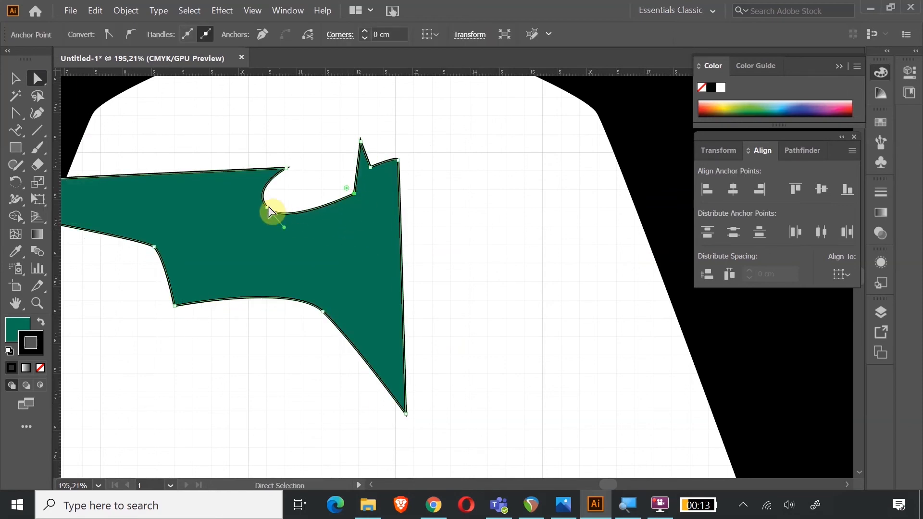
Step: Duplicate the reshaped half-bat and reflect the copy on the vertical axis
left_click(17, 85)
left_click(394, 290)
left_click(376, 275)
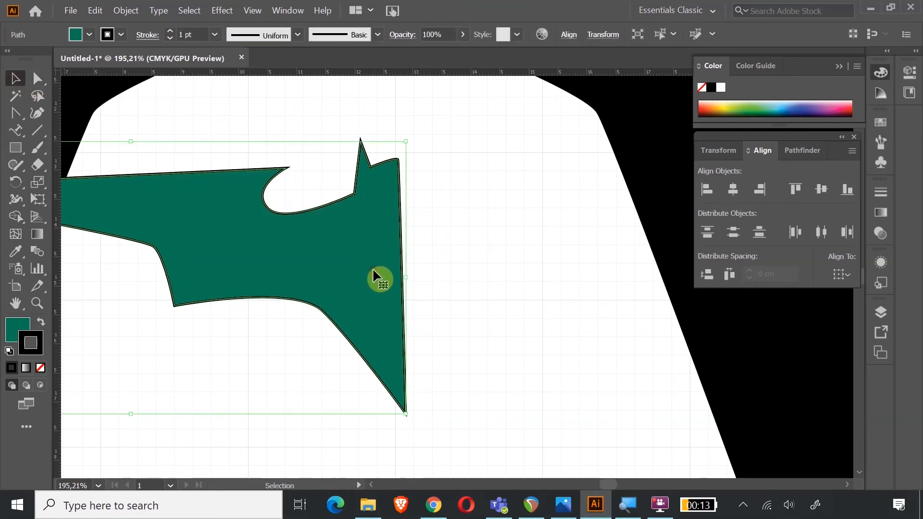
key("ctrl+c")
key("ctrl+v")
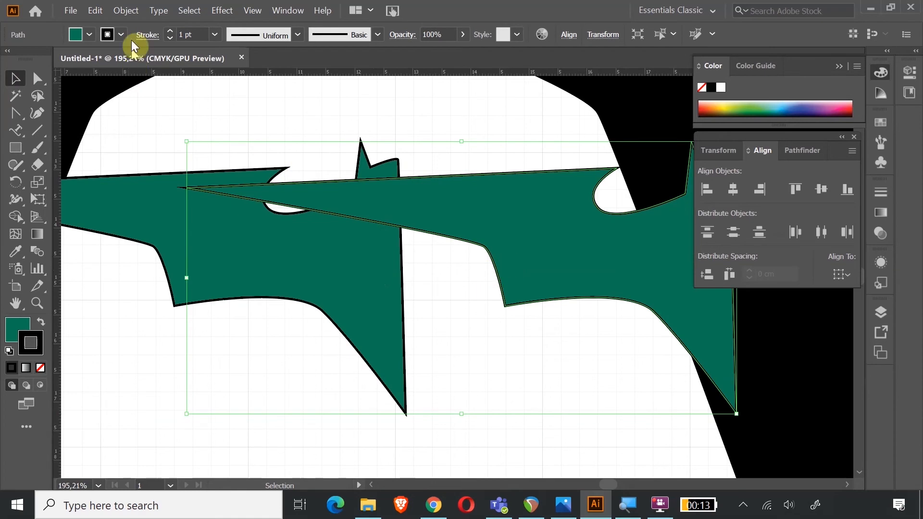
left_click(126, 10)
left_click(183, 10)
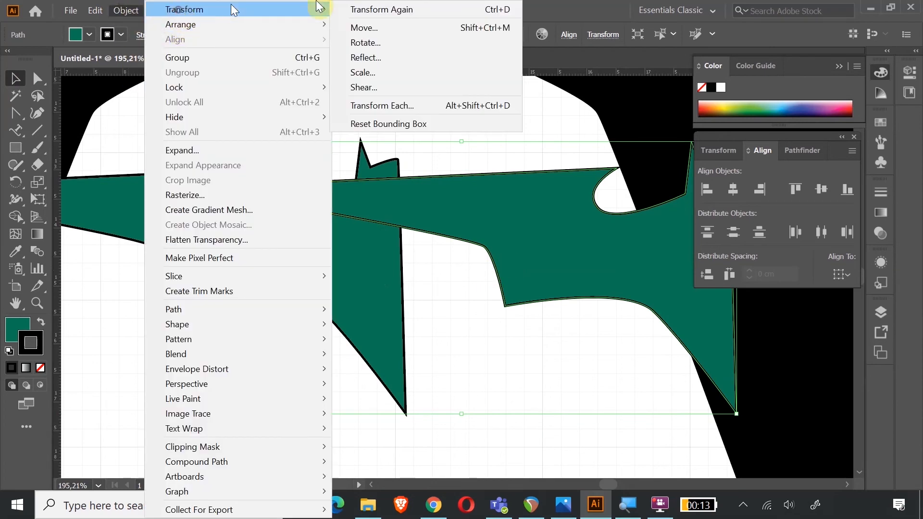
left_click(383, 59)
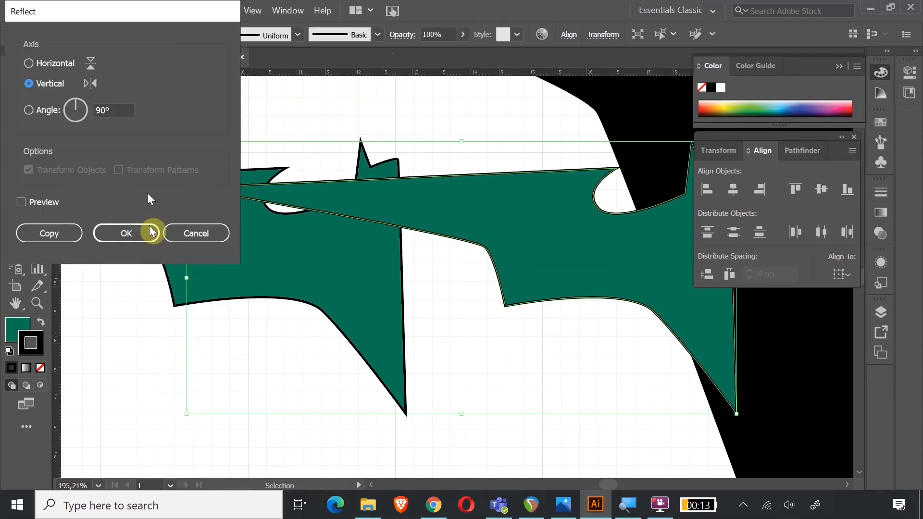
left_click(138, 233)
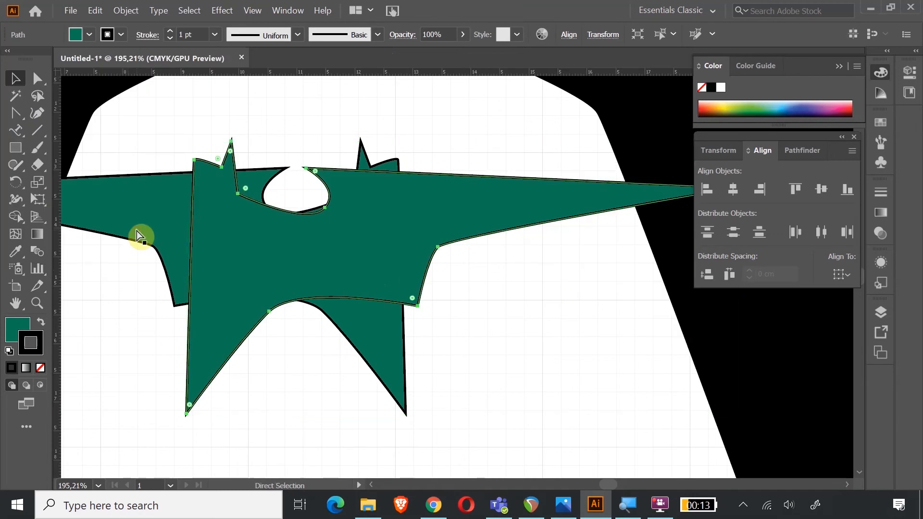
Step: Place the reflected half against the original's straight centre edge to complete the bat, and deselect it
key("ctrl+minus")
key("ctrl+minus")
key("ctrl+minus")
left_click_drag(423, 268, 479, 267)
left_click(486, 364)
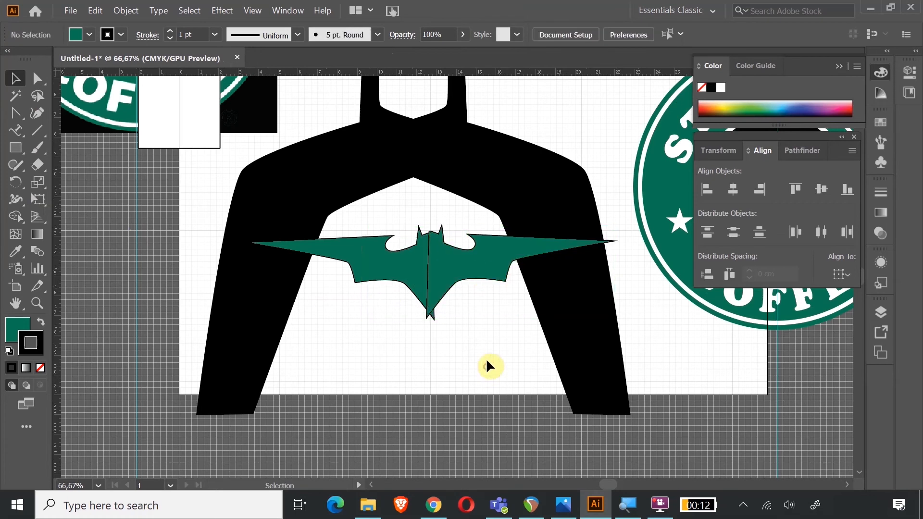
Step: Select both halves of the green bat and unite them into one shape with Pathfinder
left_click_drag(406, 221, 469, 294)
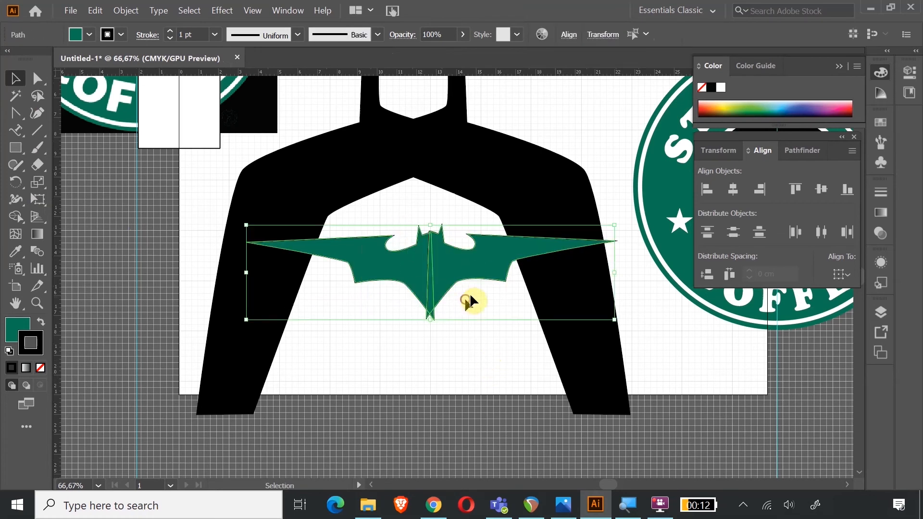
left_click(849, 192)
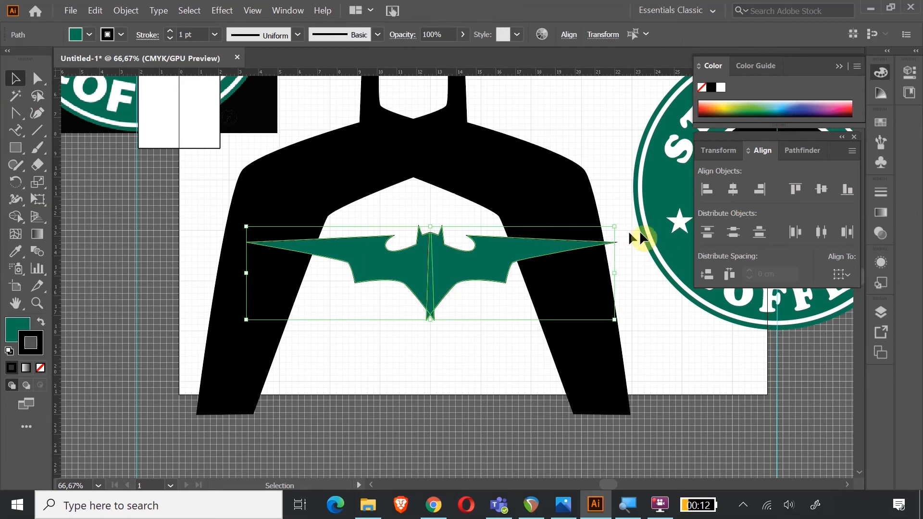
left_click(792, 150)
left_click(707, 189)
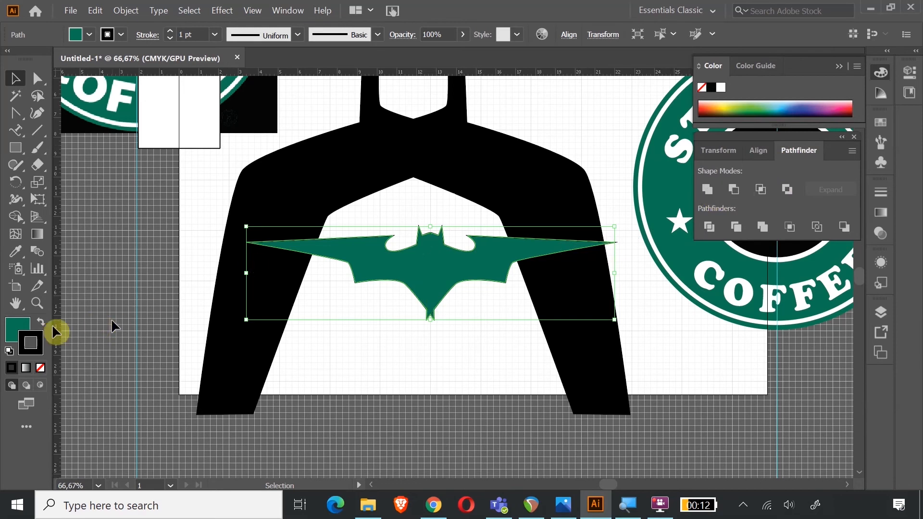
Step: Remove the two outer tip points of the forked tail with the Delete Anchor Point tool
left_click(36, 303)
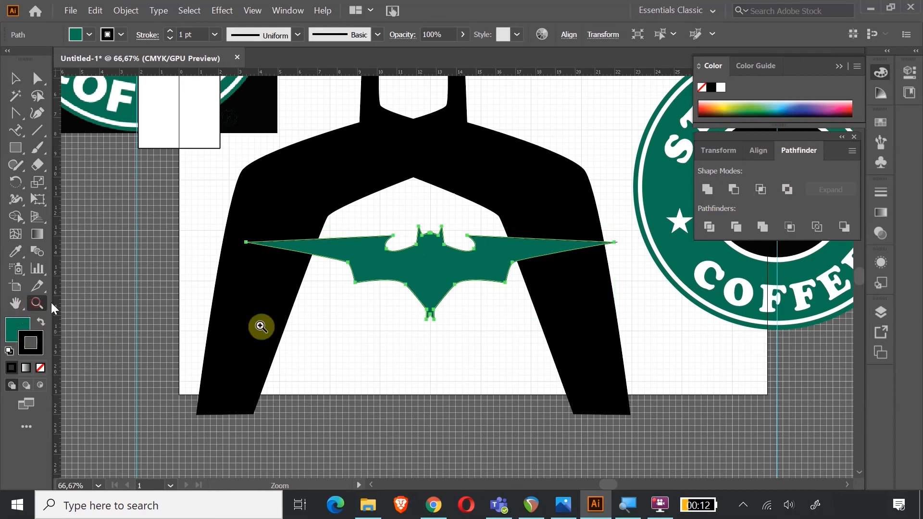
left_click(411, 294)
left_click(424, 307)
left_click(453, 329)
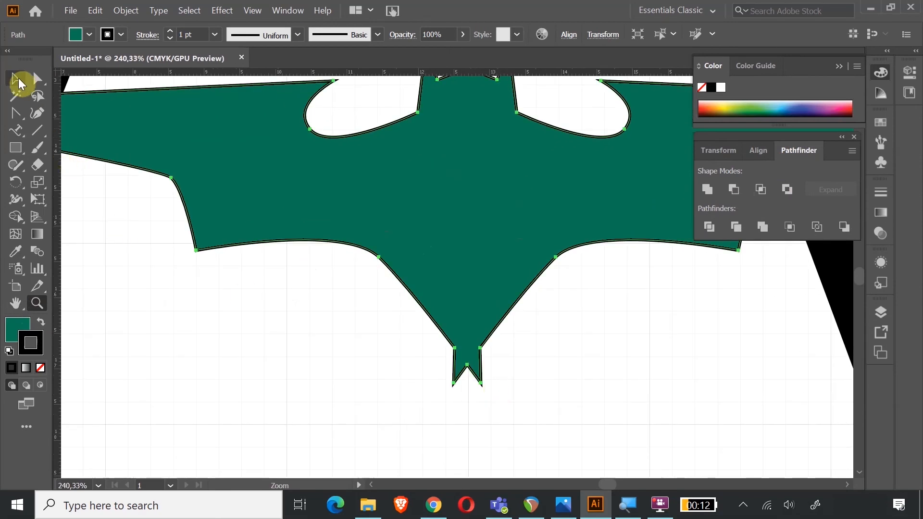
left_click(21, 114)
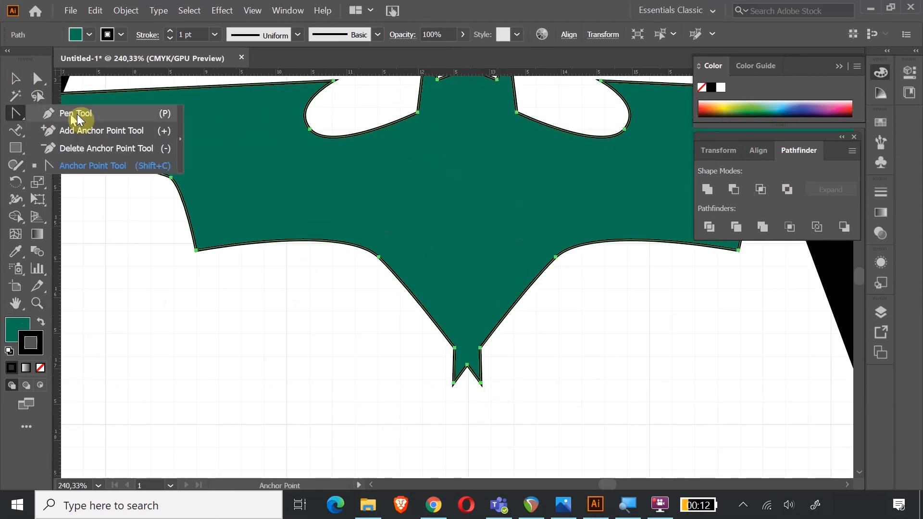
left_click(76, 149)
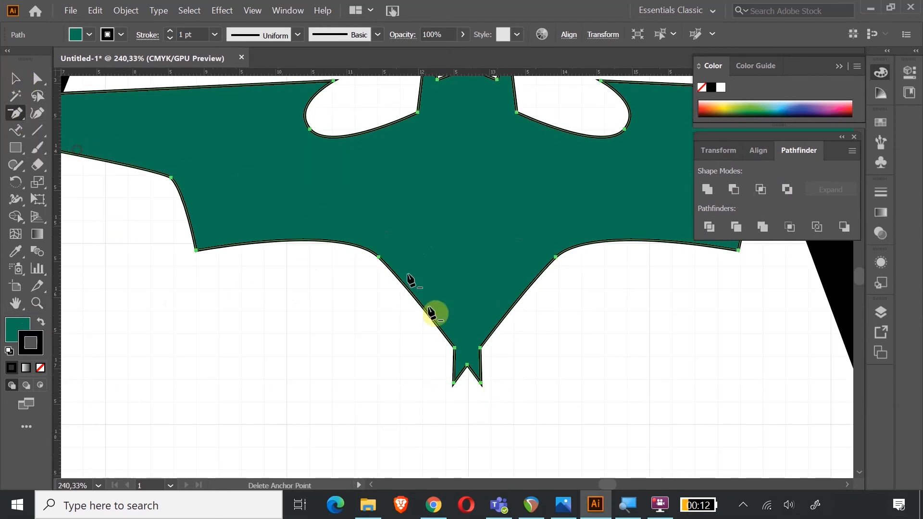
left_click(452, 383)
left_click(573, 272)
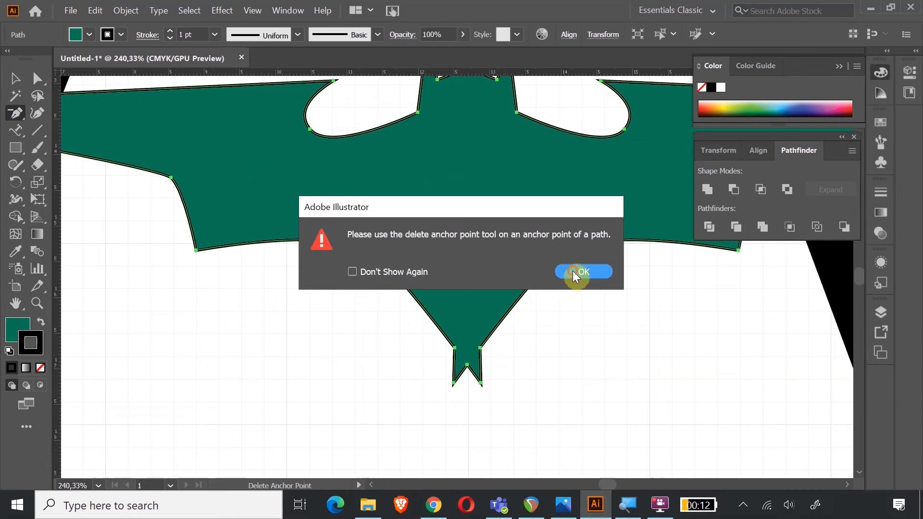
left_click(453, 387)
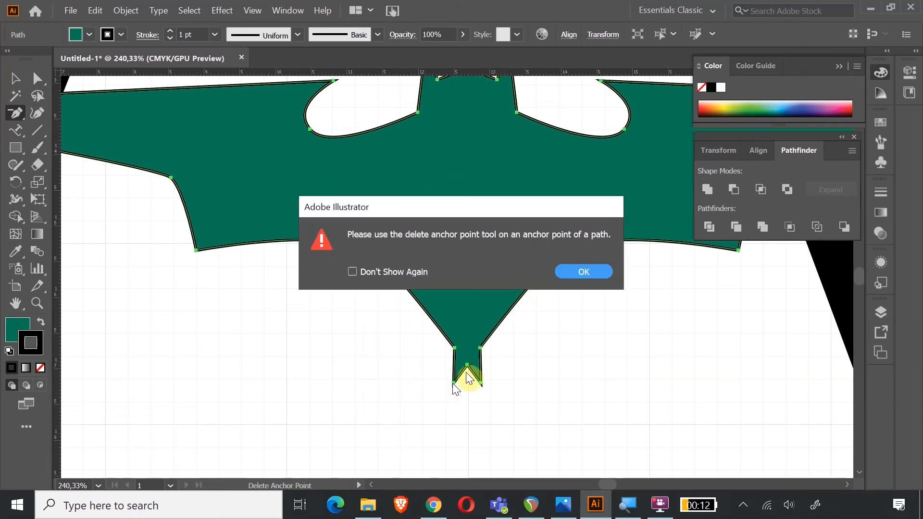
left_click(556, 272)
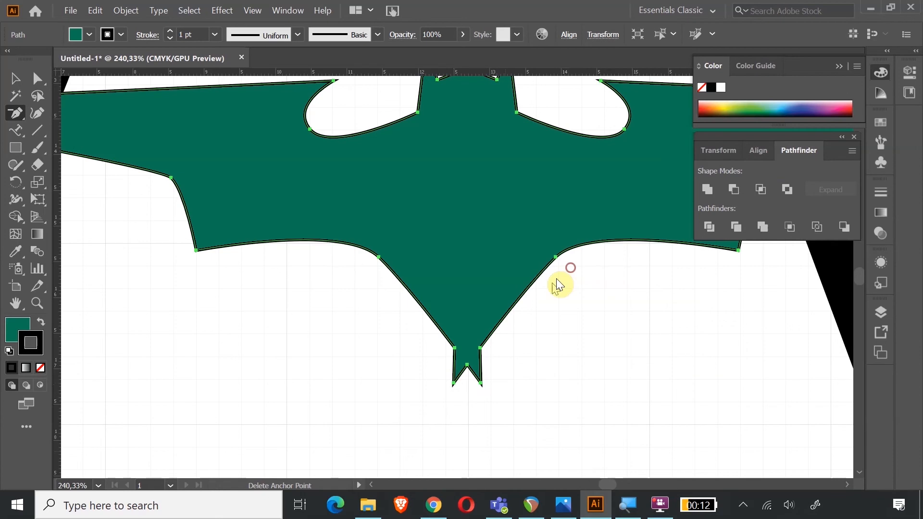
left_click(455, 384)
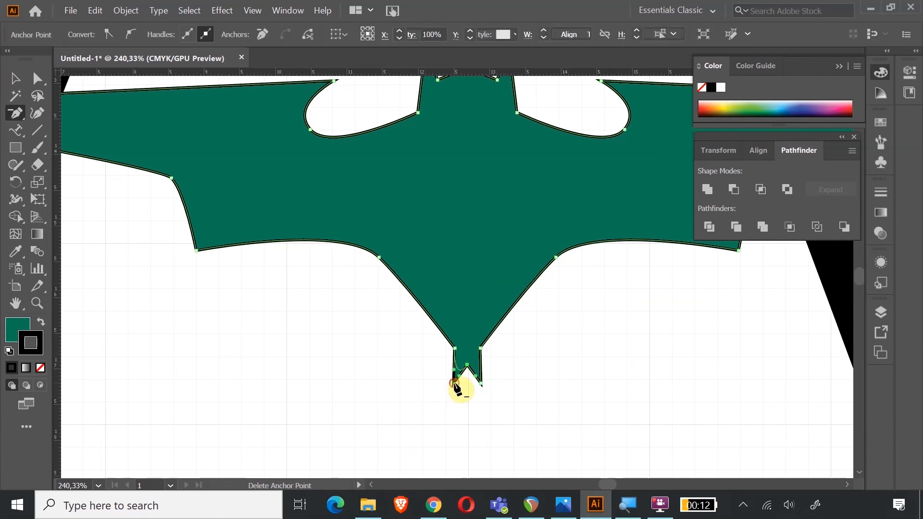
left_click(481, 384)
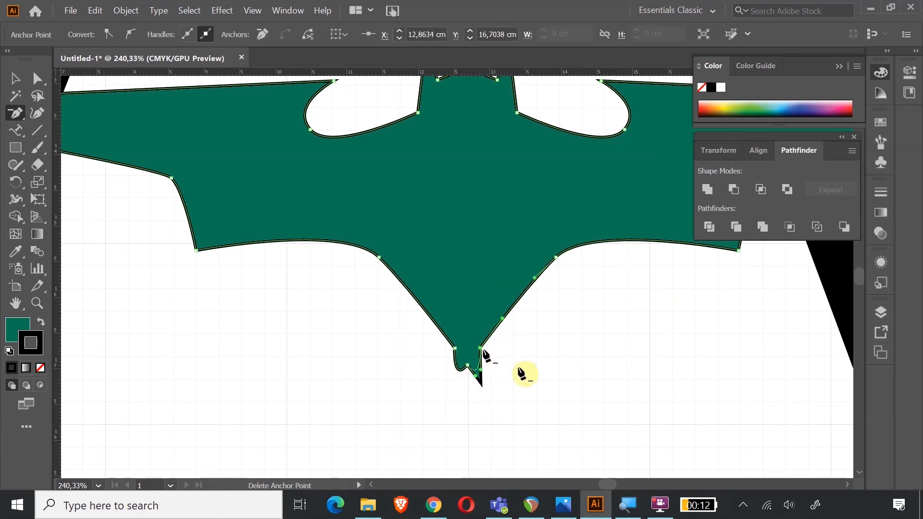
Step: Delete the two remaining anchor points on either side of the tail so it tapers to a single tip
left_click(455, 351)
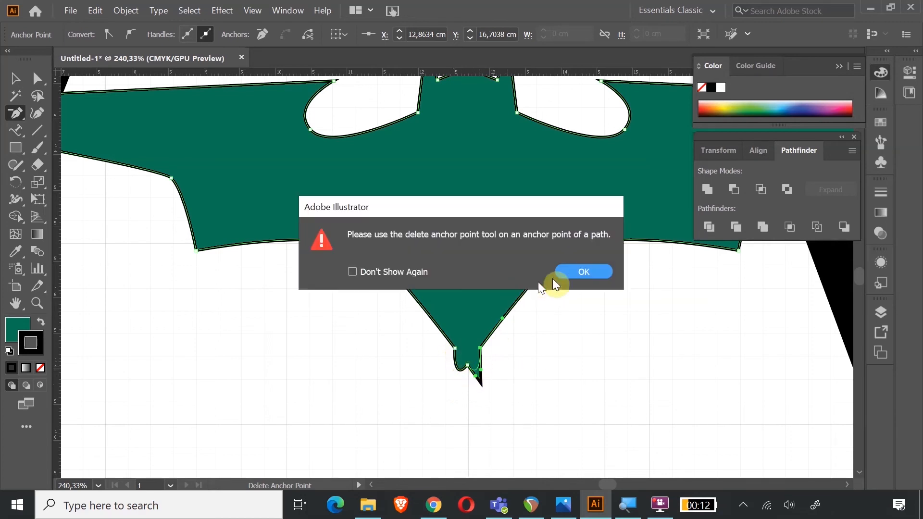
left_click(567, 277)
left_click(455, 352)
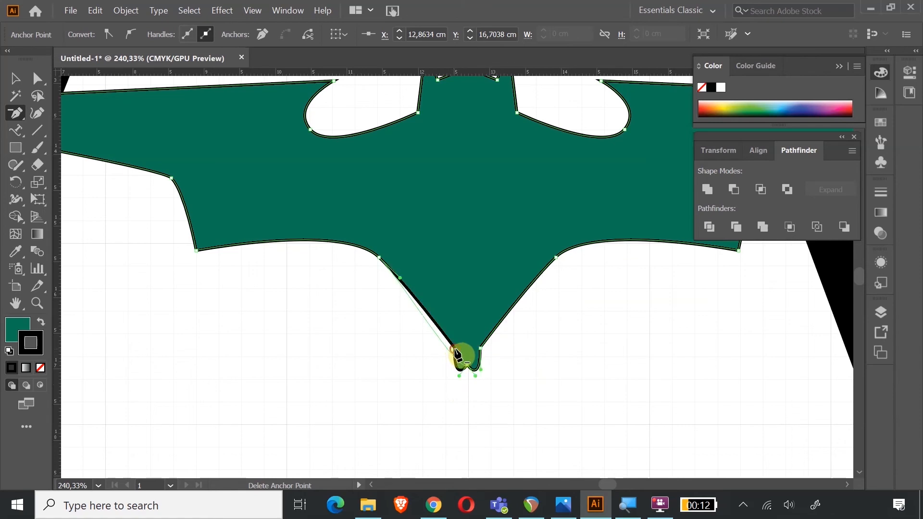
left_click(481, 349)
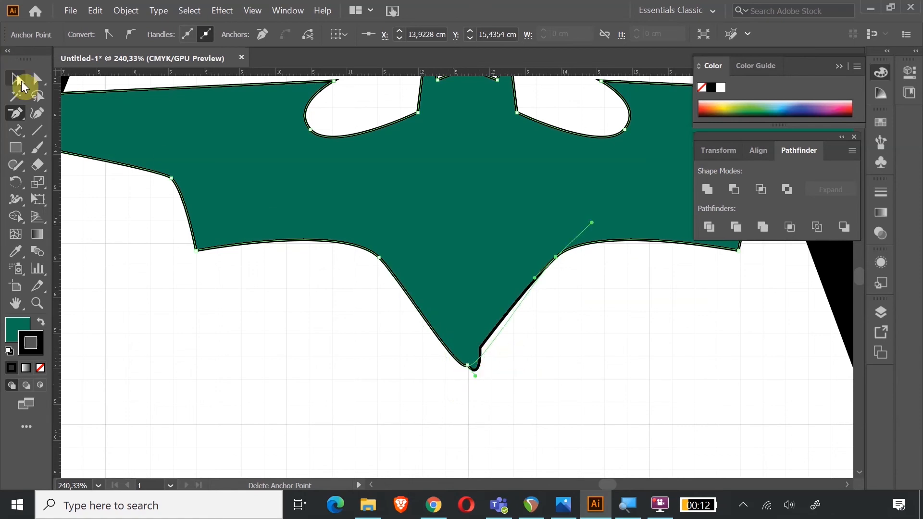
Step: Fold the tail tip's curve handles upward to sharpen it, pull the tip down, and deselect the bat
left_click(15, 81)
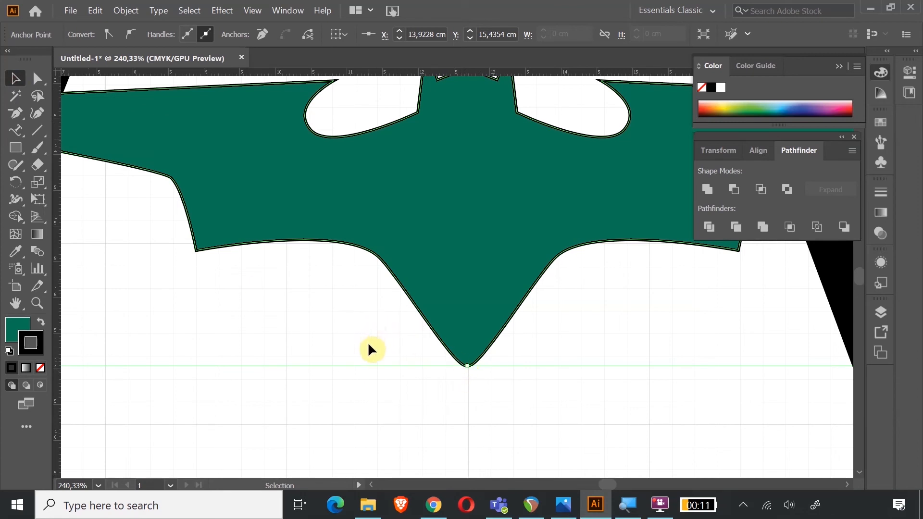
left_click(37, 78)
left_click(468, 365)
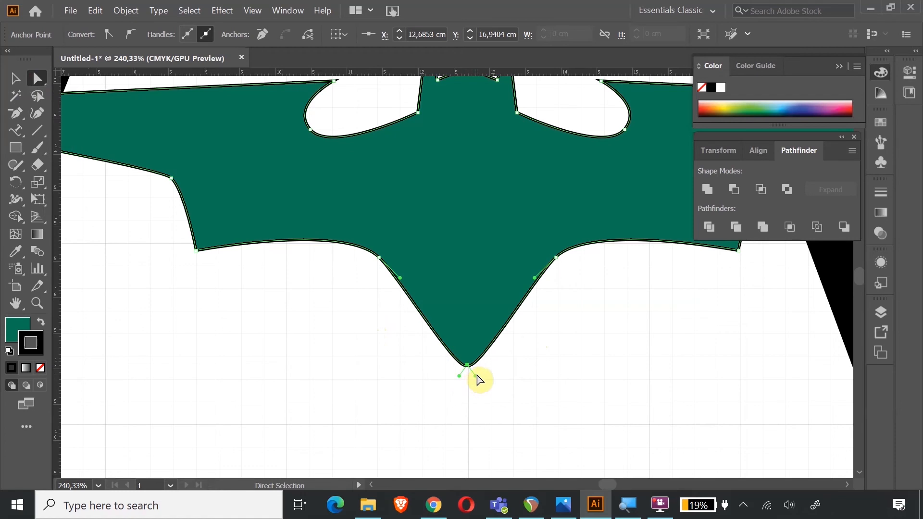
left_click_drag(476, 375, 485, 345)
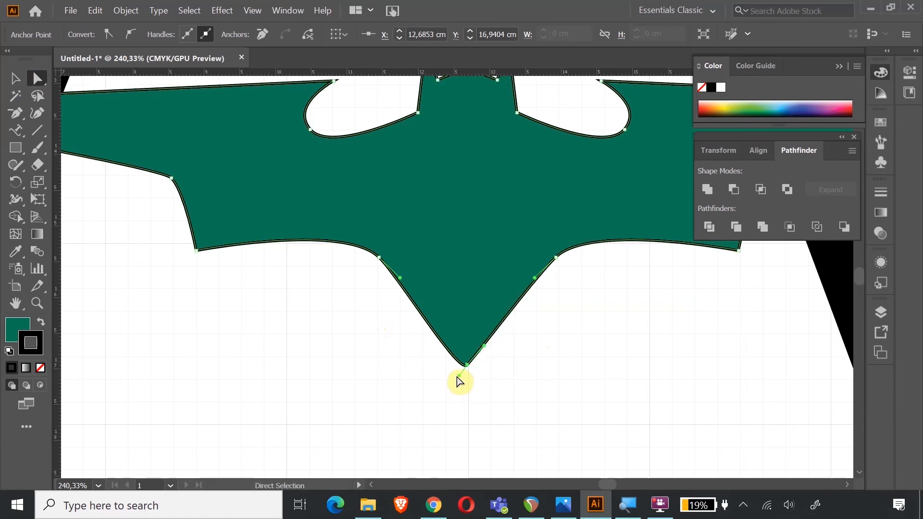
left_click_drag(461, 381, 441, 348)
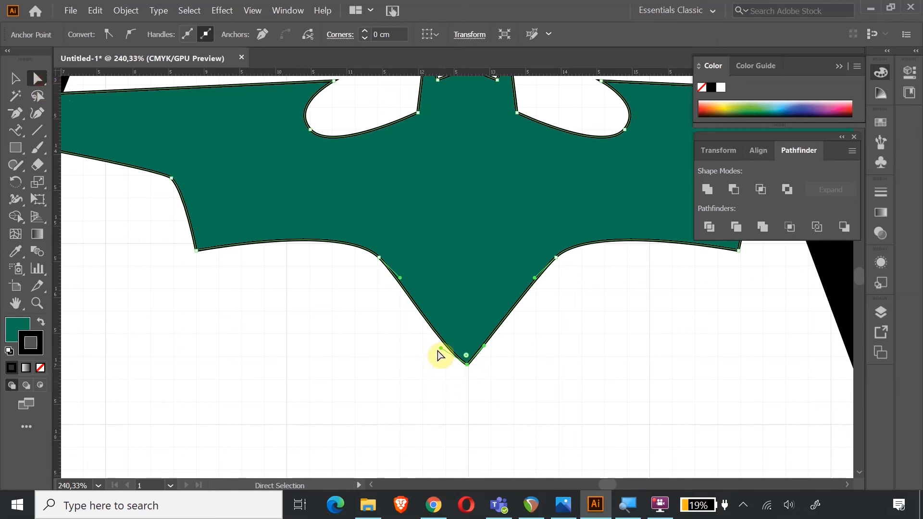
left_click_drag(440, 348, 468, 394)
left_click(571, 408)
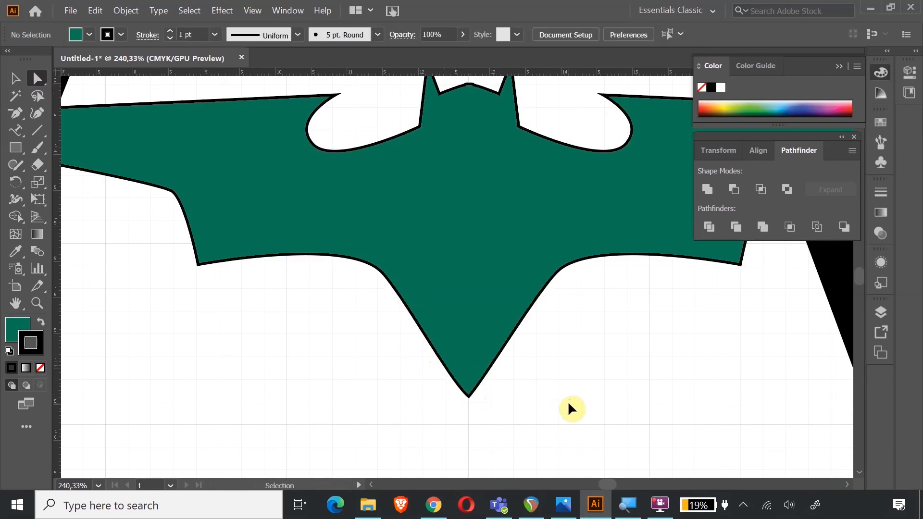
Step: Scale the merged bat down proportionally to just over half its size with Free Transform and centre it between the figure's arms
key("ctrl+minus")
key("ctrl+minus")
key("ctrl+minus")
key("ctrl+minus")
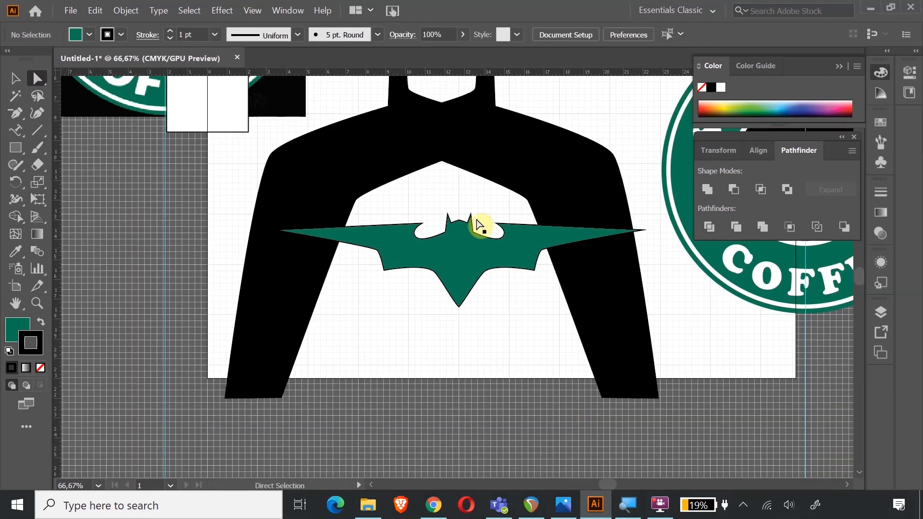
left_click(477, 223)
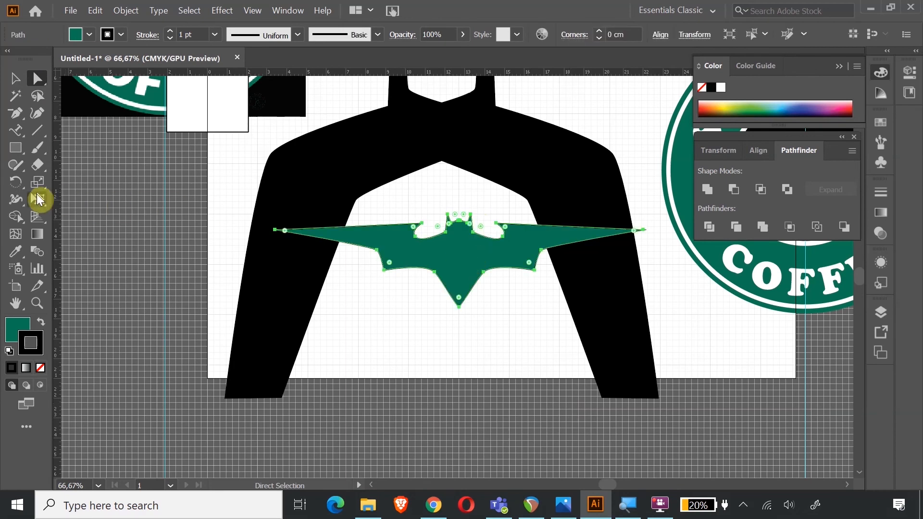
left_click(38, 199)
left_click_drag(275, 213, 436, 252)
left_click_drag(506, 292, 409, 290)
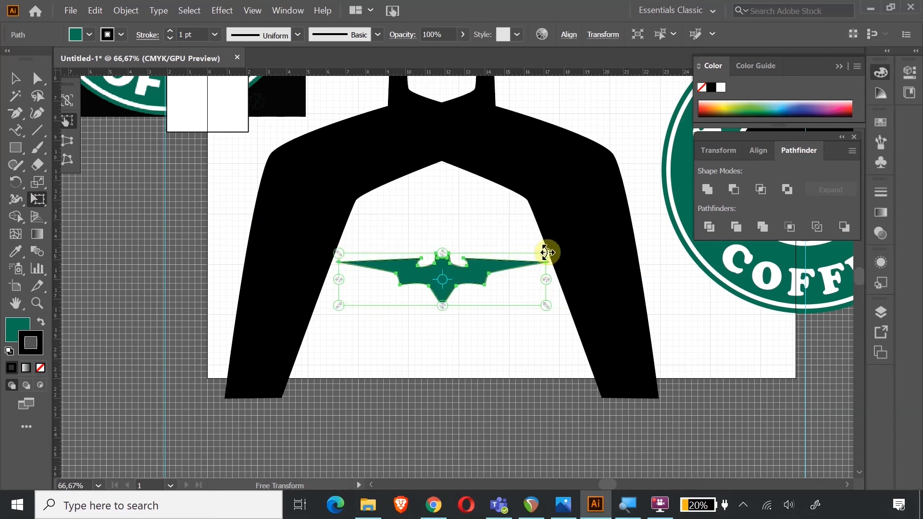
Step: Shrink the bat slightly between the figure's arms and sample the figure's black fill onto it with the Eyedropper
left_click_drag(546, 253, 510, 264)
left_click_drag(432, 281, 457, 242)
left_click(16, 257)
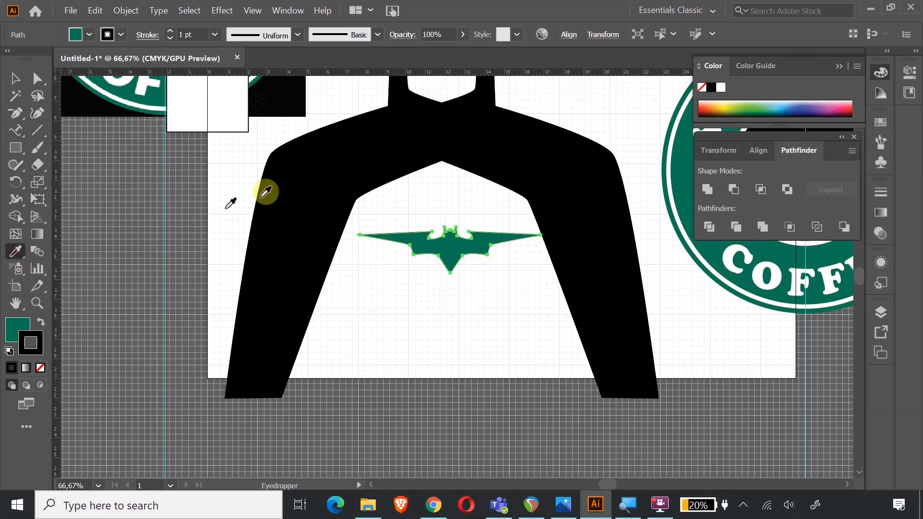
left_click(338, 165)
scroll(240, 164, "up", 5)
left_click(15, 78)
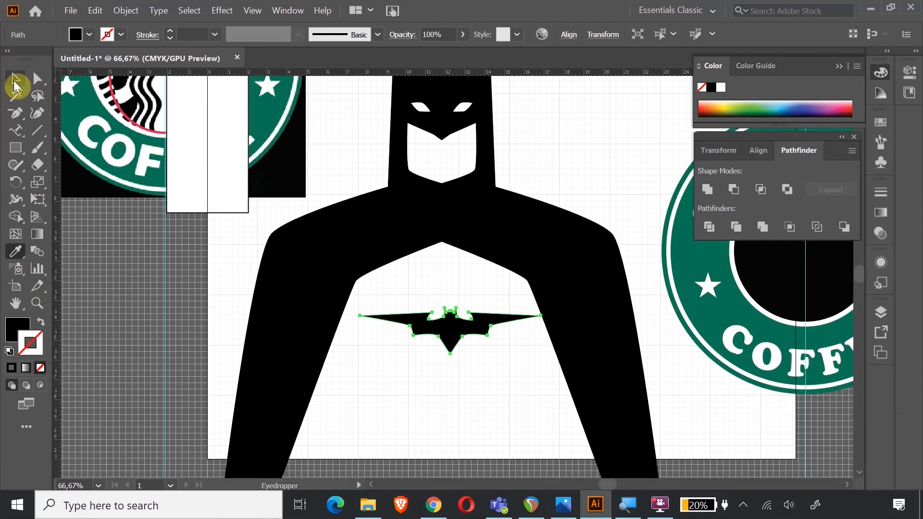
Step: Select the masked figure together with the bat and align their horizontal centres
scroll(505, 189, "down", 2)
left_click_drag(355, 109, 522, 351)
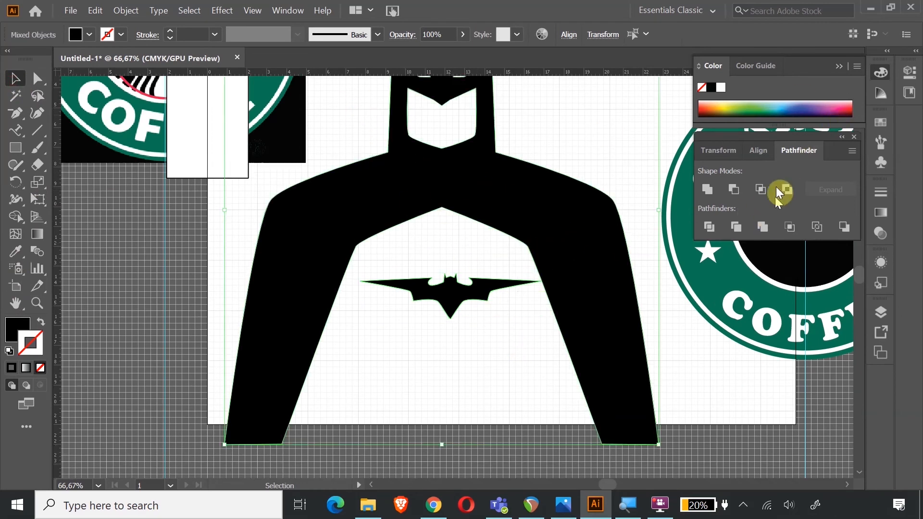
left_click(758, 155)
left_click(734, 190)
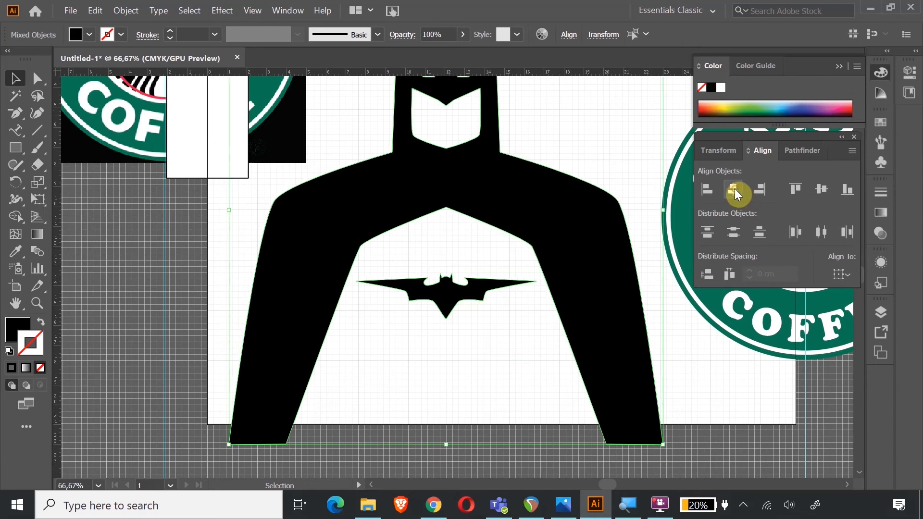
Step: Group the masked figure, its face details and the bat into one object
scroll(609, 246, "down", 2)
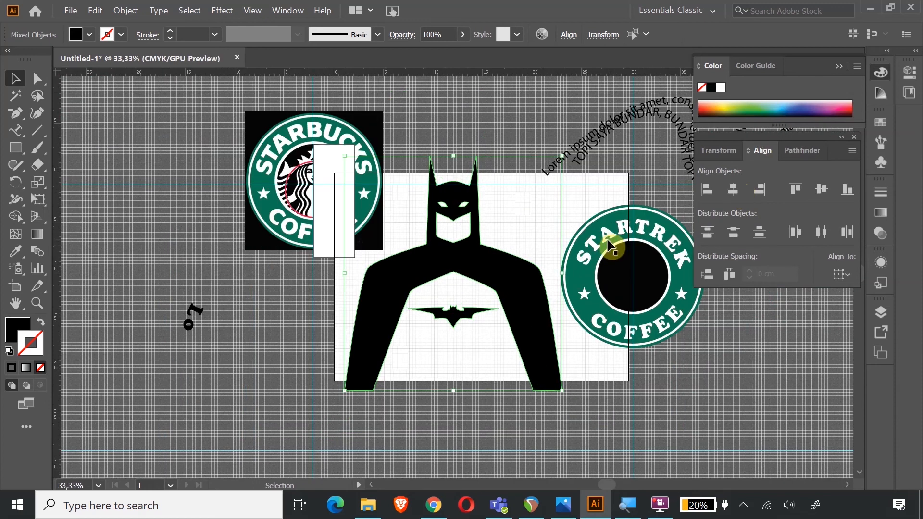
right_click(482, 281)
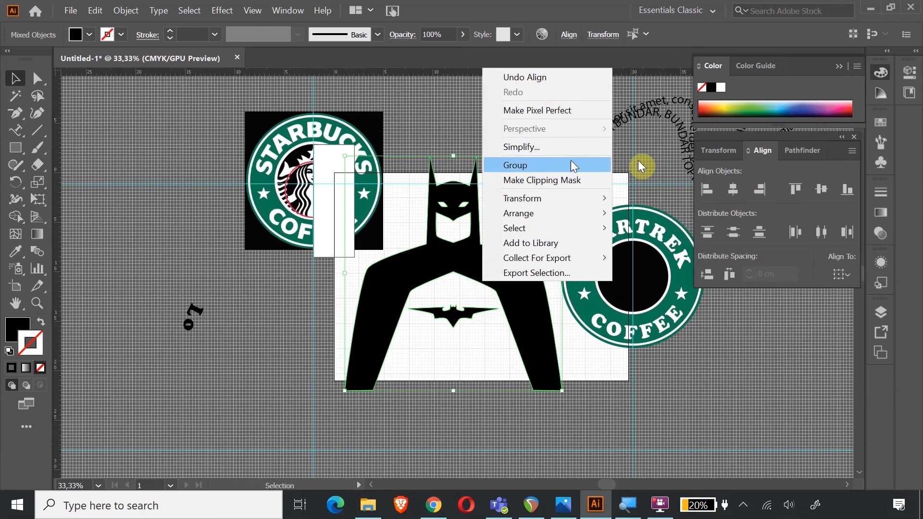
left_click(479, 84)
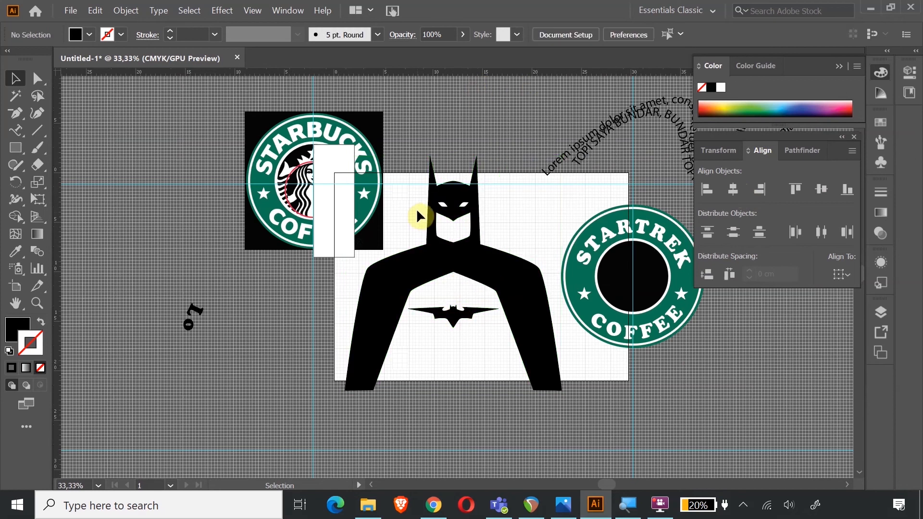
left_click(440, 277)
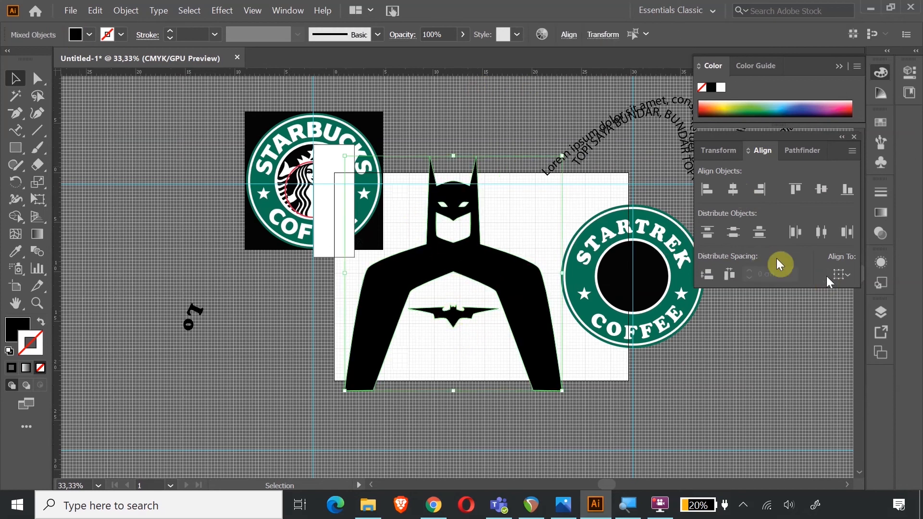
left_click(126, 11)
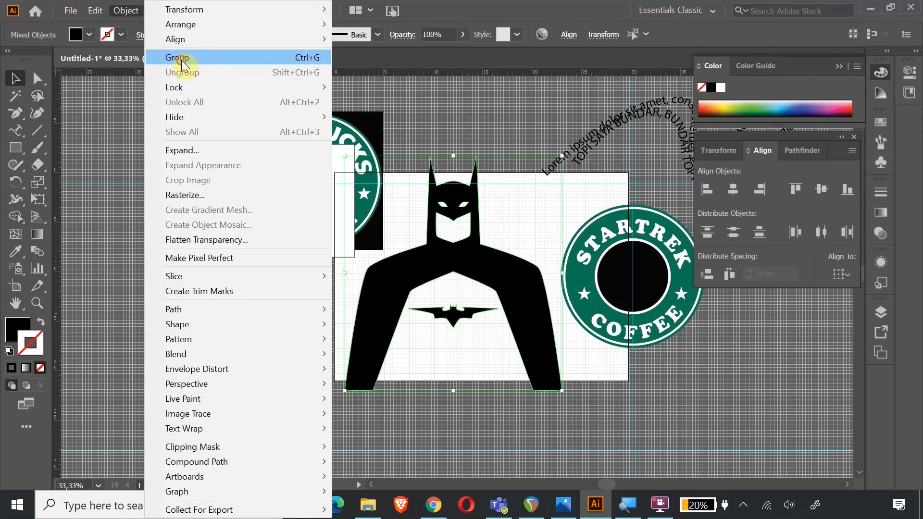
left_click(180, 60)
left_click(468, 142)
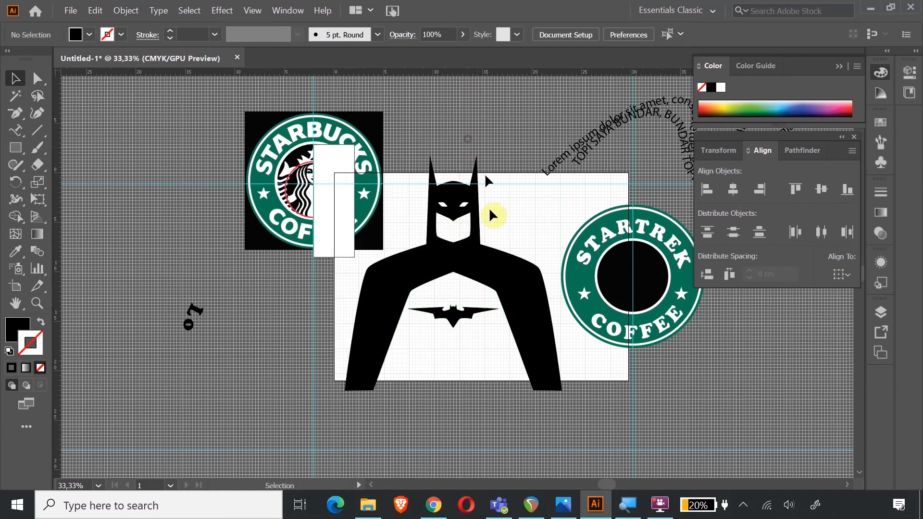
Step: Scale the figure group down proportionally to about a third of its size with Free Transform and move it towards the artboard's middle
left_click(490, 285)
left_click(39, 199)
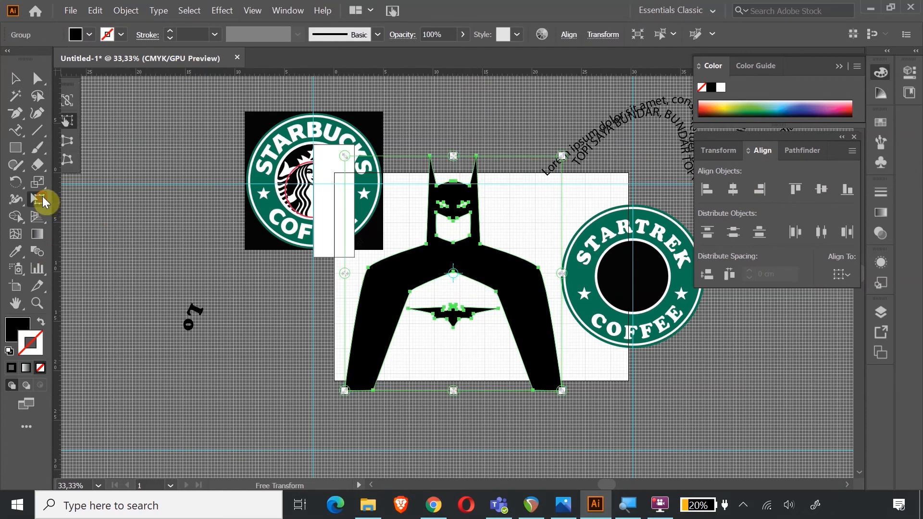
left_click_drag(562, 156, 419, 322)
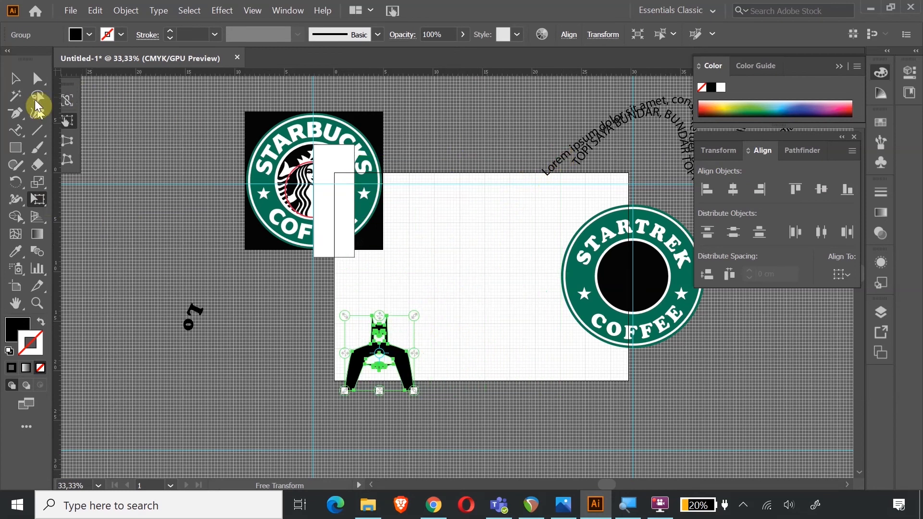
left_click(14, 78)
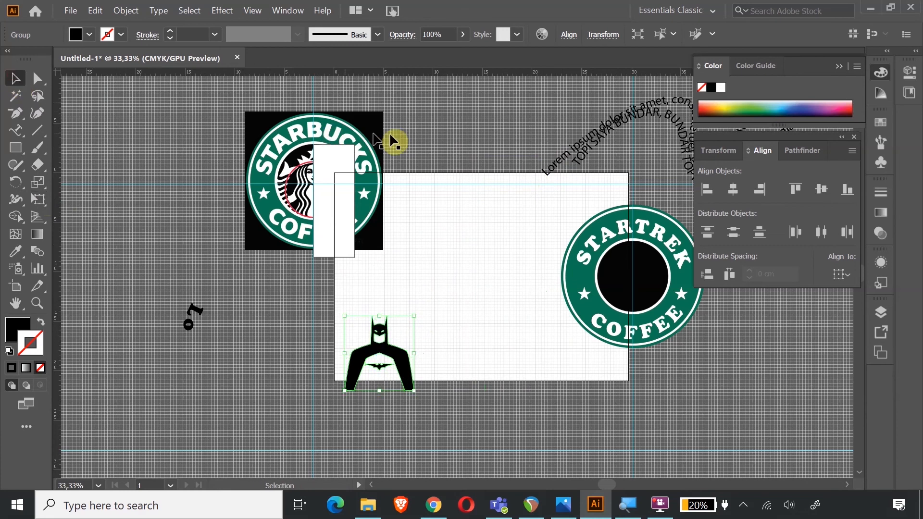
left_click(491, 134)
left_click_drag(410, 367, 462, 308)
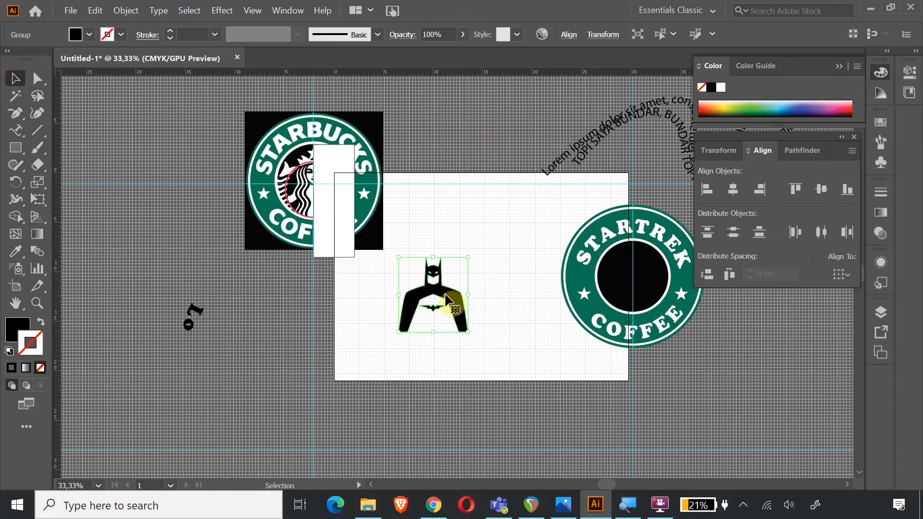
Step: Delete the white rectangle covering the Starbucks reference and place the figure group just beside that emblem
left_click(324, 157)
key("Delete")
left_click_drag(452, 310, 335, 216)
left_click_drag(340, 220, 454, 227)
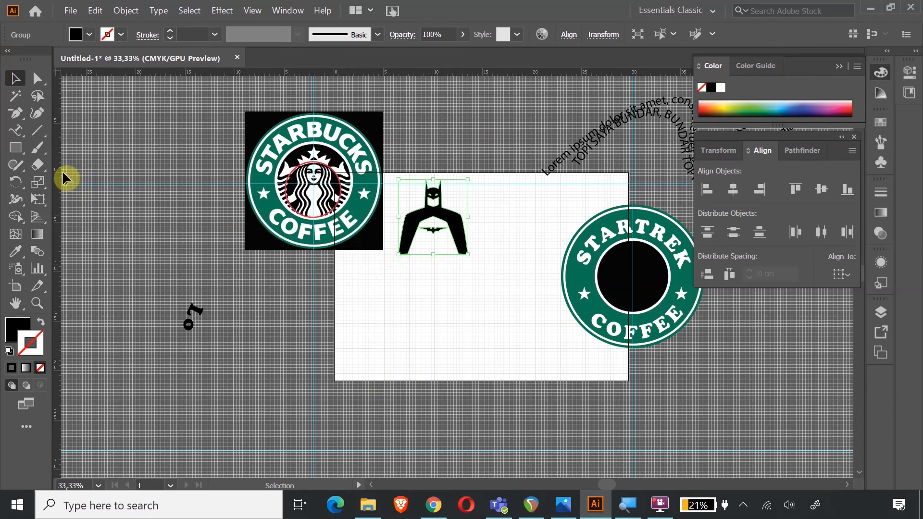
Step: Draw a black circle with the Ellipse tool below the figure, slightly narrower than the figure group
left_click_drag(28, 152, 72, 181)
left_click_drag(393, 290, 441, 345)
left_click(15, 78)
left_click(420, 317)
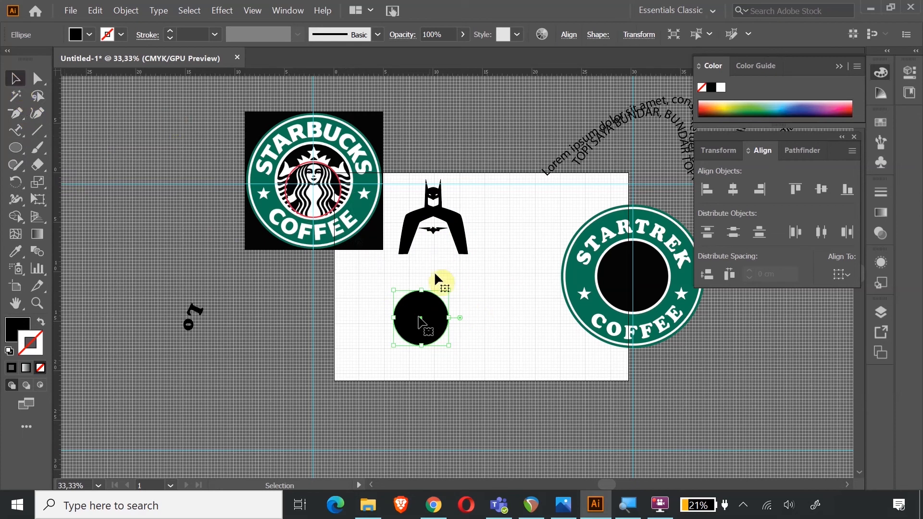
Step: Recolour the figure group white by sampling the artboard with the Eyedropper, then deselect it
left_click(452, 222)
left_click(16, 252)
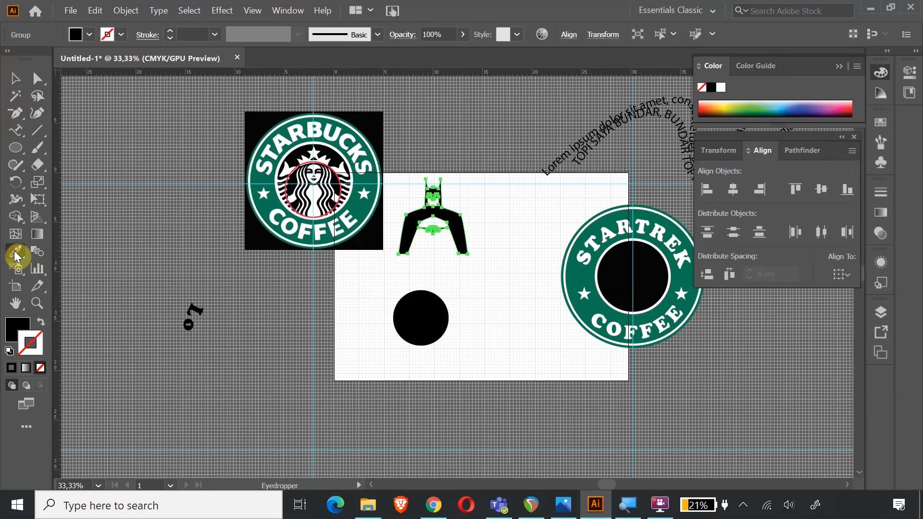
left_click(517, 219)
left_click(15, 80)
left_click(452, 162)
Step: Scale the white figure group proportionally to about 70% with Free Transform so it is slightly narrower than the black circle
left_click(446, 218)
left_click(34, 198)
left_click_drag(464, 179, 444, 212)
left_click_drag(445, 254, 449, 301)
key("ctrl+z")
left_click_drag(441, 233, 441, 289)
key("ctrl+z")
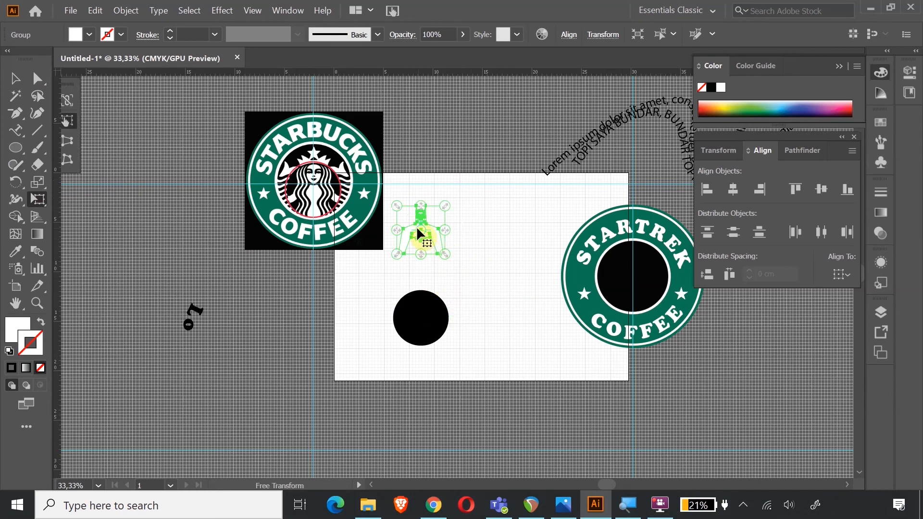
Step: Move the white figure onto the black circle and bring it to the front
left_click(15, 78)
left_click_drag(430, 240, 441, 312)
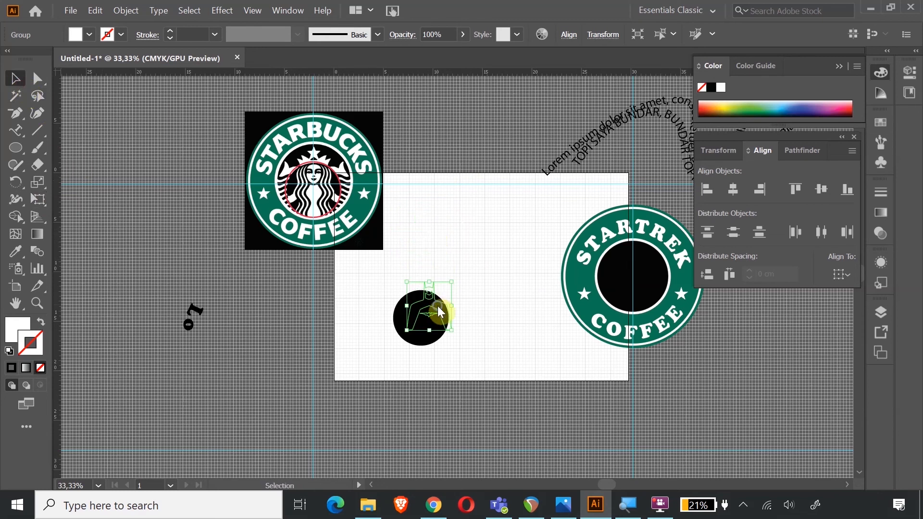
right_click(440, 311)
left_click(512, 238)
left_click(607, 238)
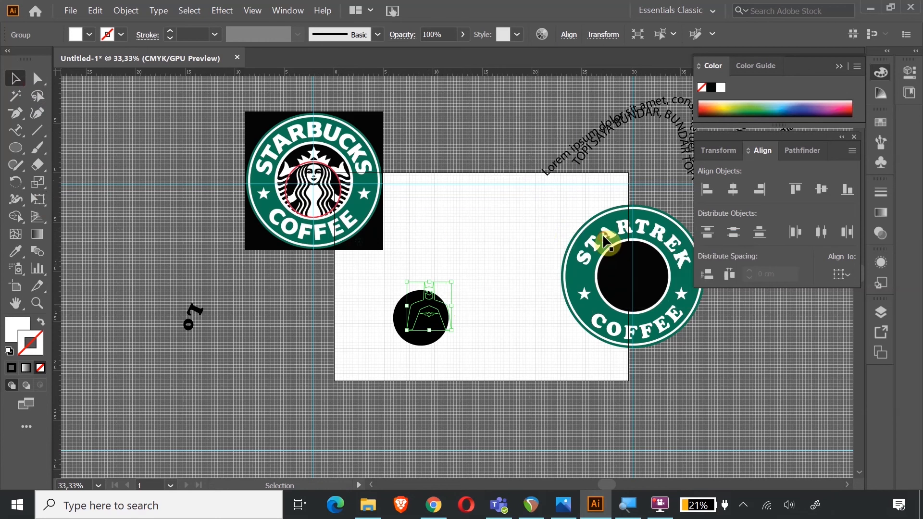
left_click(463, 231)
Step: Position the white figure inside the black circle so its arms end at the circle's lower edge
left_click(37, 303)
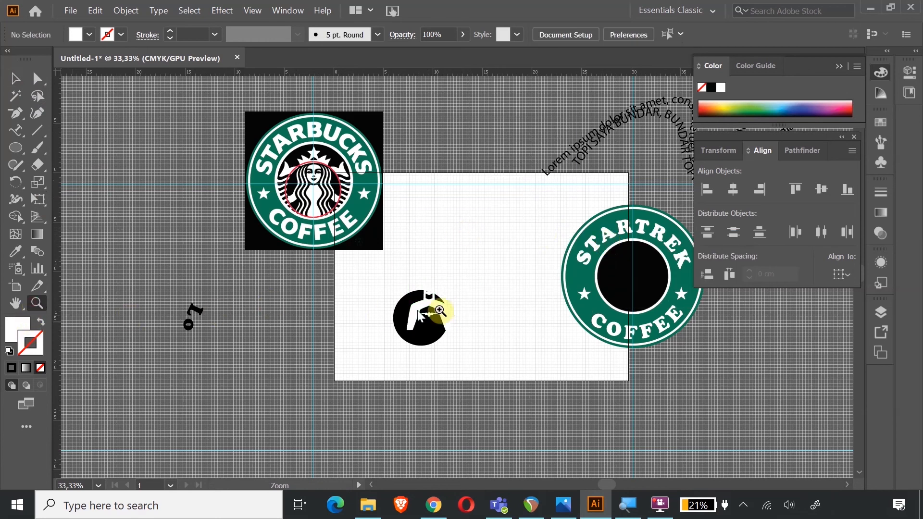
left_click_drag(408, 278, 500, 413)
left_click(15, 78)
left_click_drag(424, 328, 418, 343)
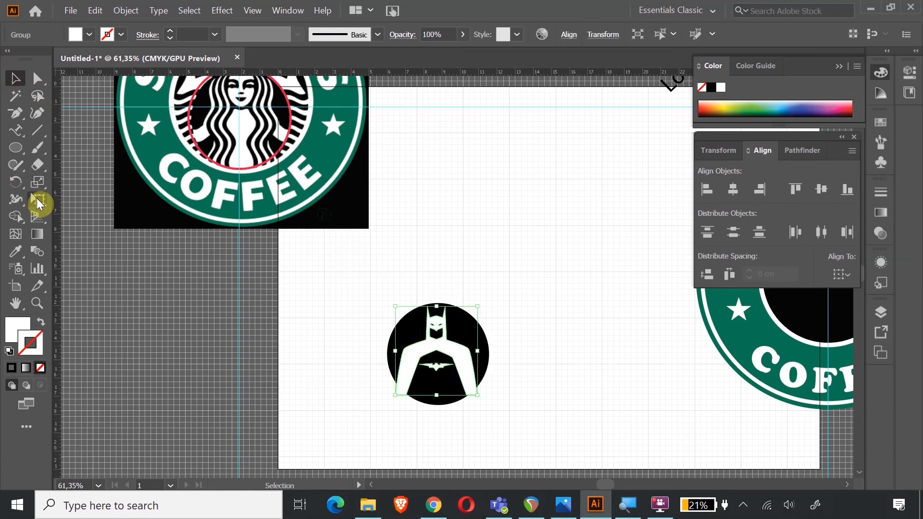
left_click(38, 201)
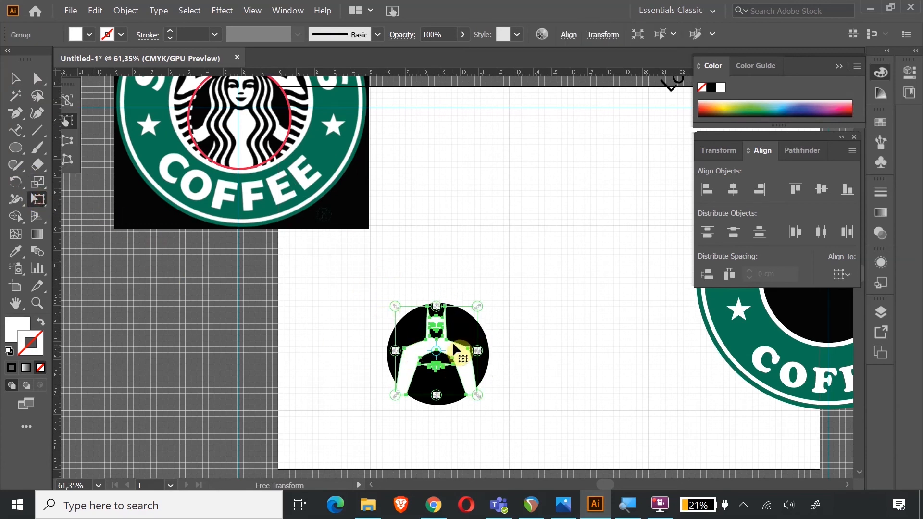
left_click_drag(453, 345, 454, 352)
left_click(498, 256)
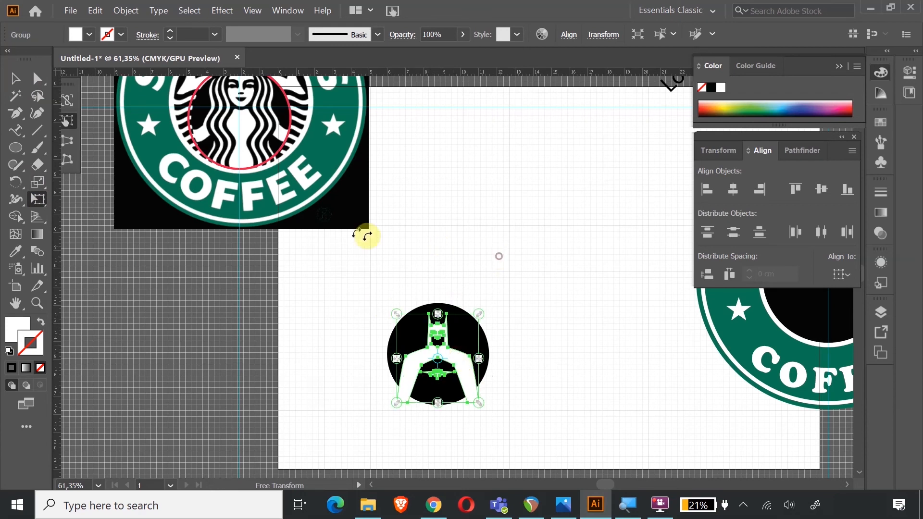
Step: Select the figure and the black circle and align their horizontal centres
left_click(15, 78)
left_click(459, 218)
left_click(403, 294)
left_click_drag(403, 294, 517, 414)
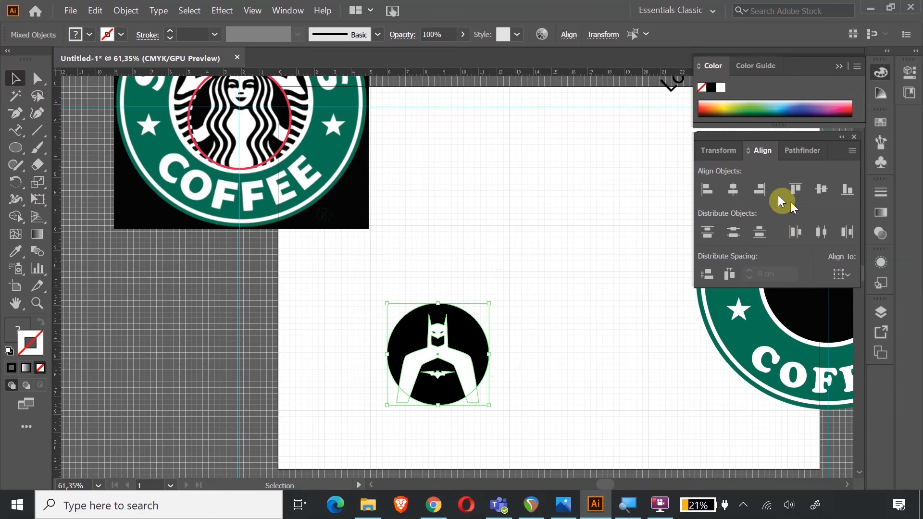
left_click(733, 190)
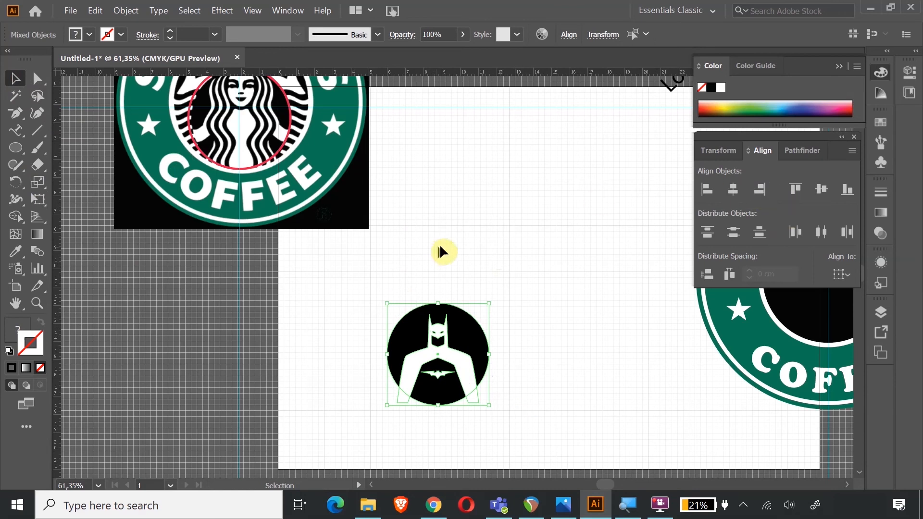
Step: Group the white figure with the black circle and deselect them
left_click(459, 230)
left_click(400, 300)
left_click_drag(495, 421, 495, 423)
right_click(458, 361)
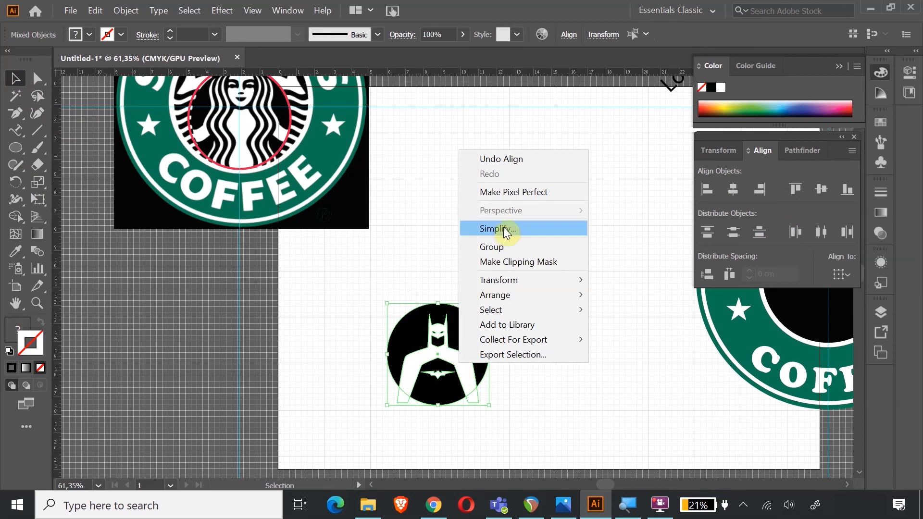
left_click(511, 246)
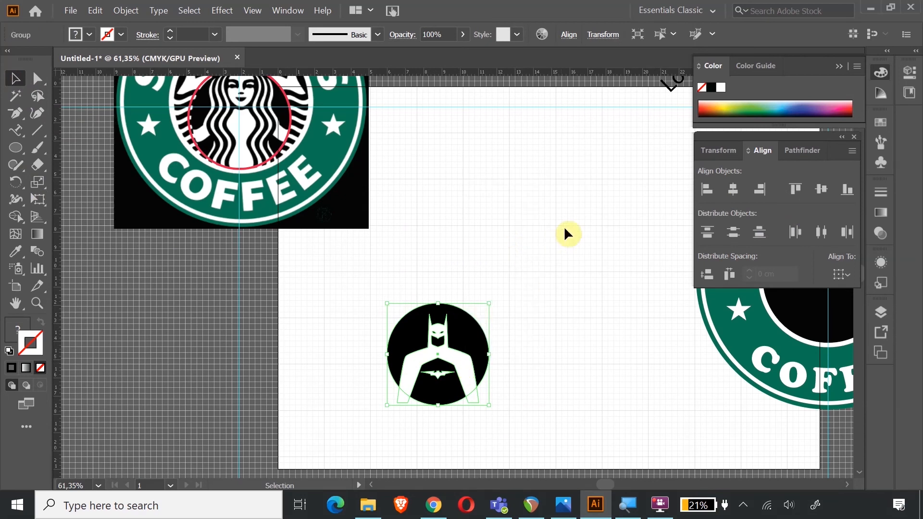
left_click(553, 236)
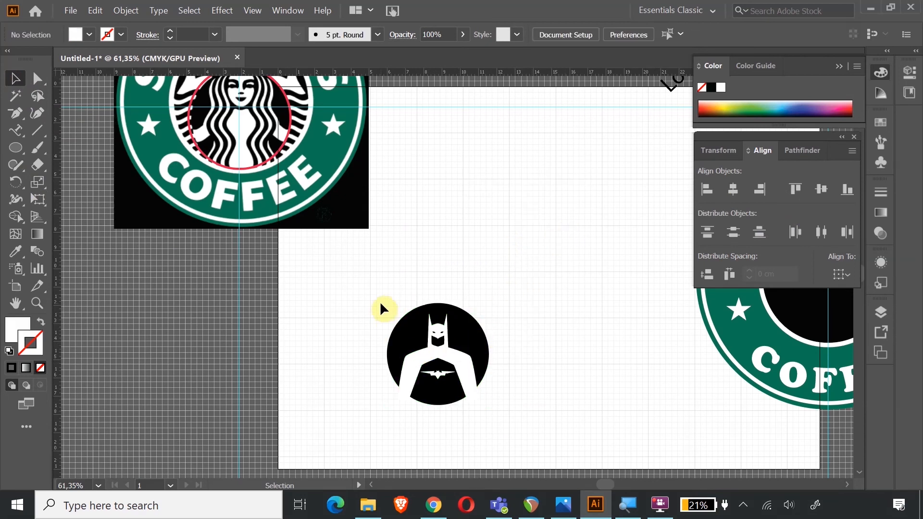
Step: Ungroup the white figure from the black circle
left_click_drag(479, 382, 494, 404)
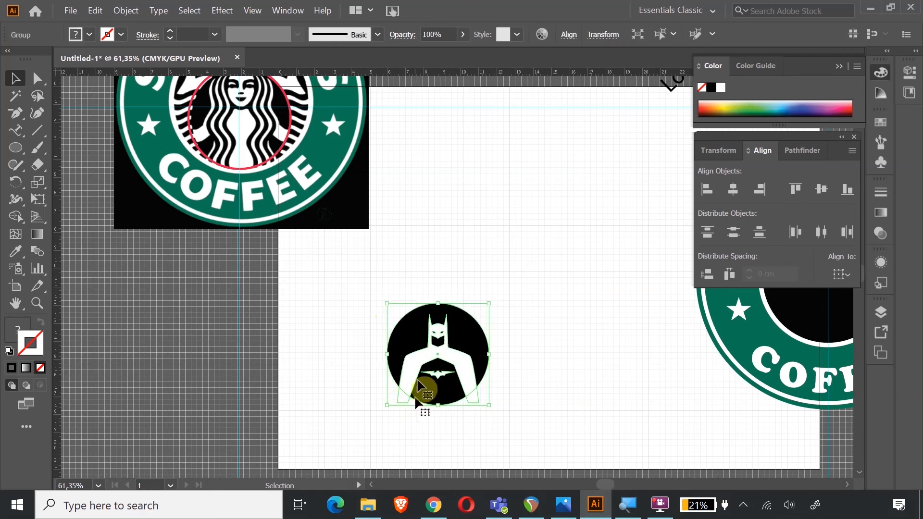
left_click(494, 323)
left_click(467, 365)
right_click(469, 368)
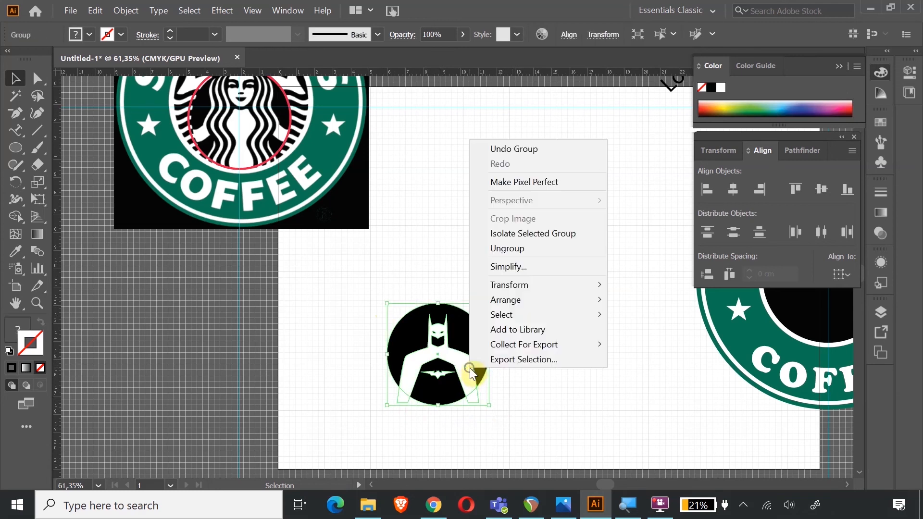
left_click(508, 247)
left_click(490, 304)
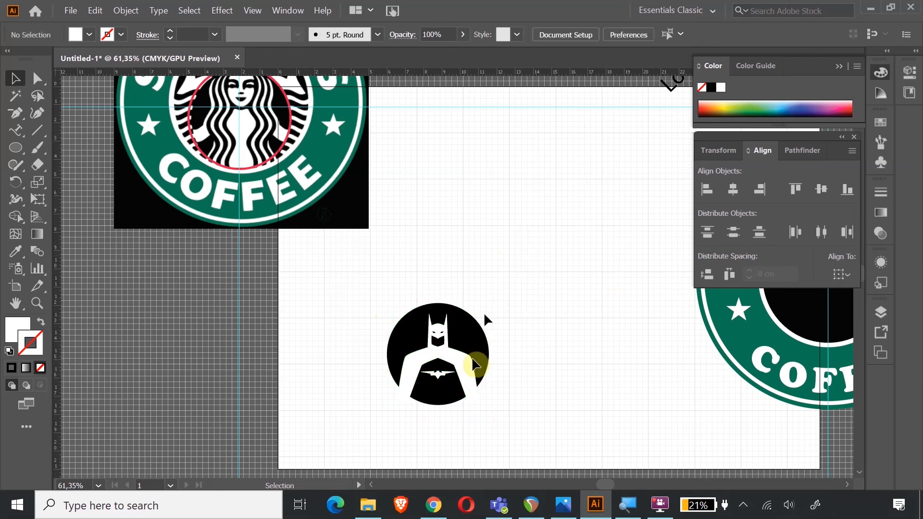
left_click(474, 373)
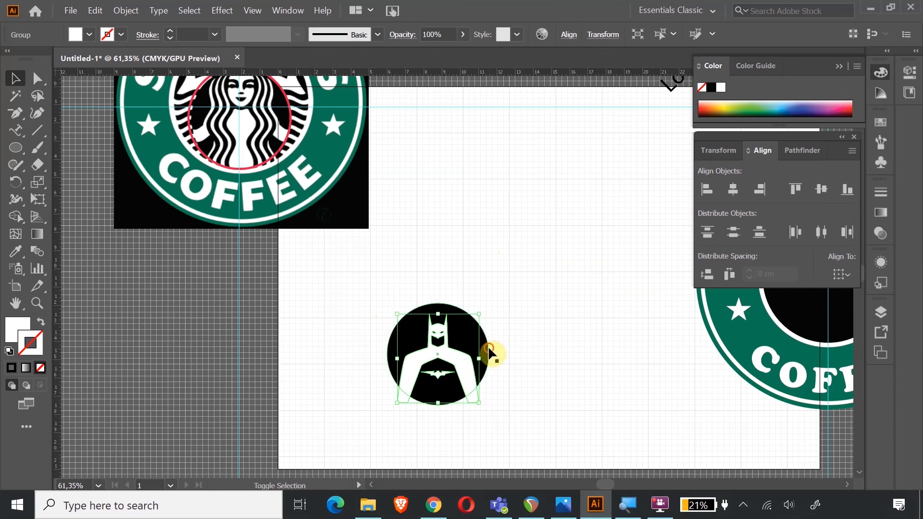
left_click(487, 351, "shift")
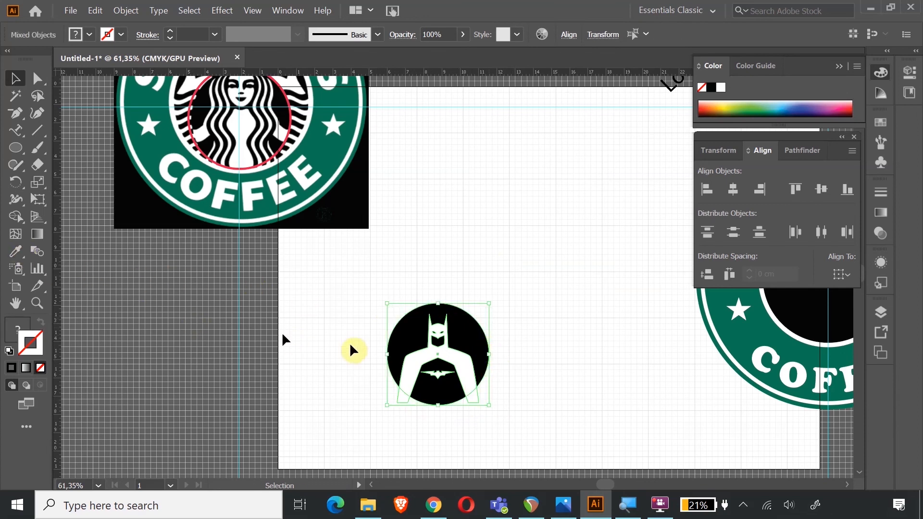
left_click(356, 301)
Step: Fill the white figure and its bat emblem inside the separate black circle with bright yellow and deselect them
left_click(414, 364)
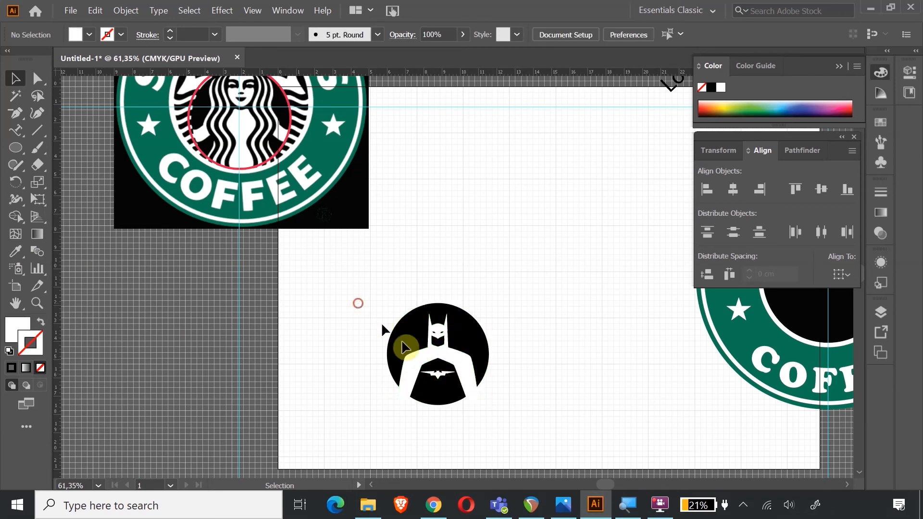
double_click(24, 327)
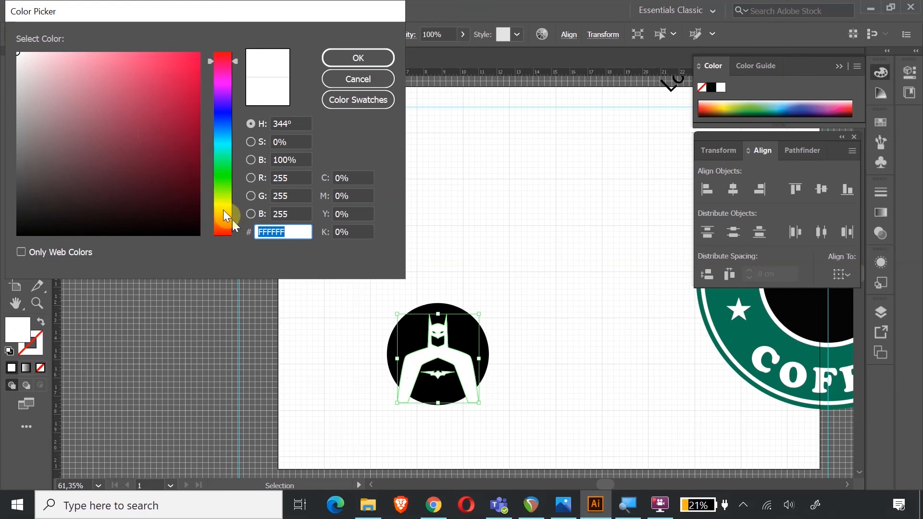
left_click_drag(232, 222, 227, 205)
left_click_drag(112, 115, 201, 48)
left_click(347, 54)
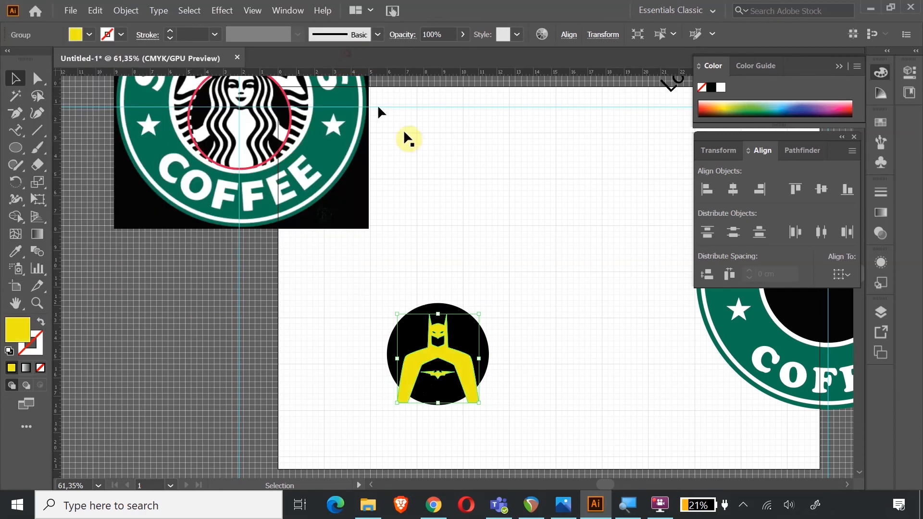
left_click(513, 245)
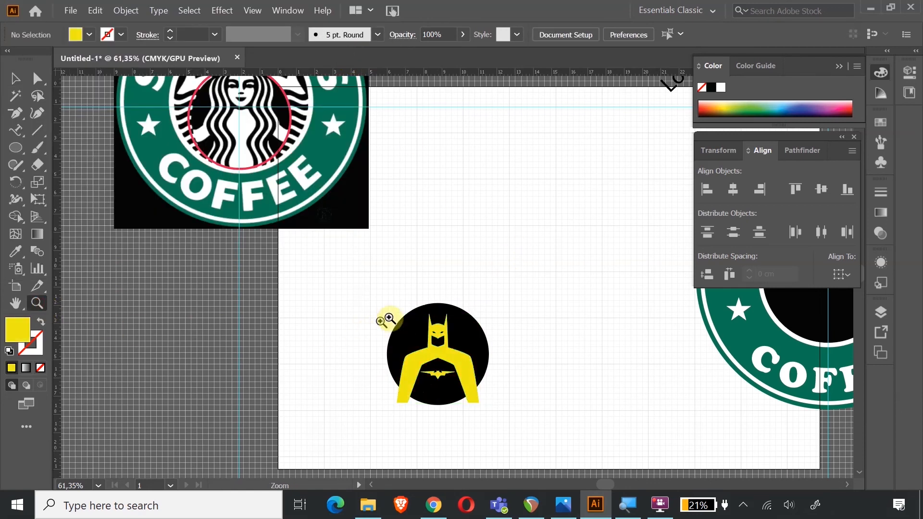
Step: Duplicate the yellow figure together with its black circle and place the copy above and to the right of the original
left_click_drag(391, 318, 408, 324)
left_click(15, 80)
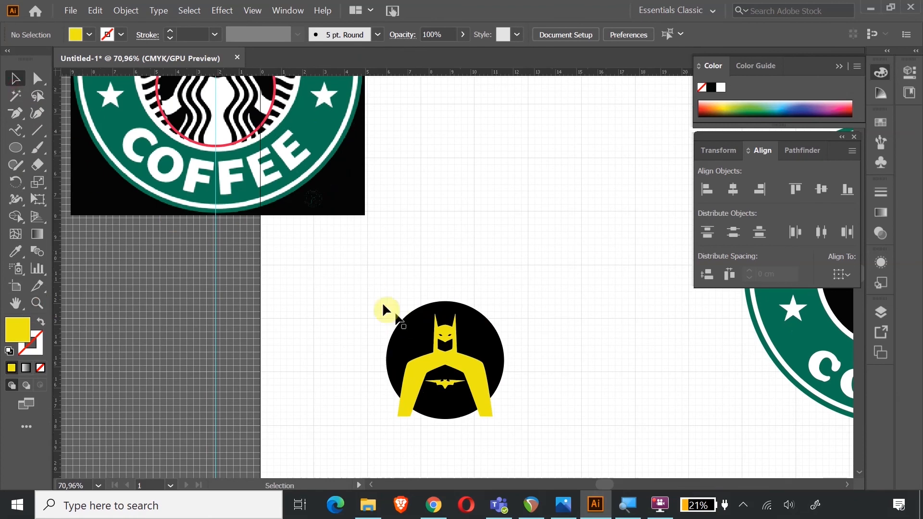
left_click_drag(476, 390, 574, 197)
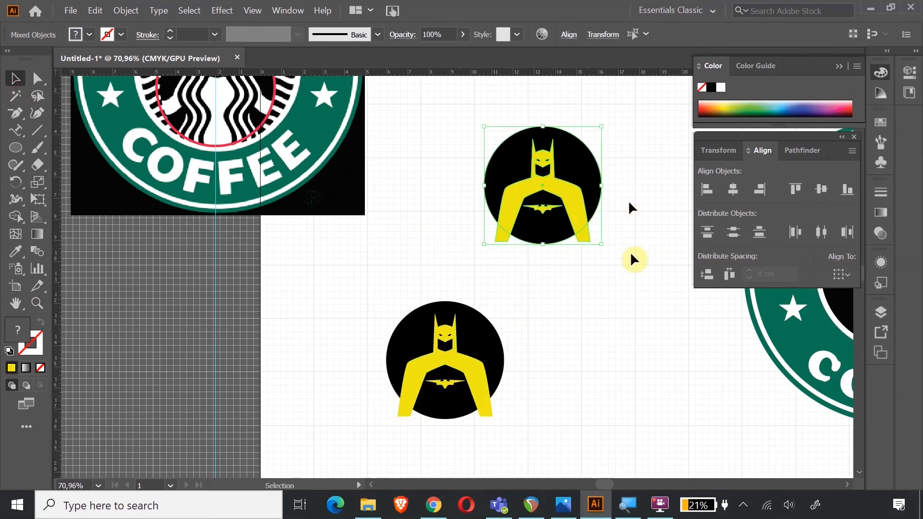
left_click(626, 312)
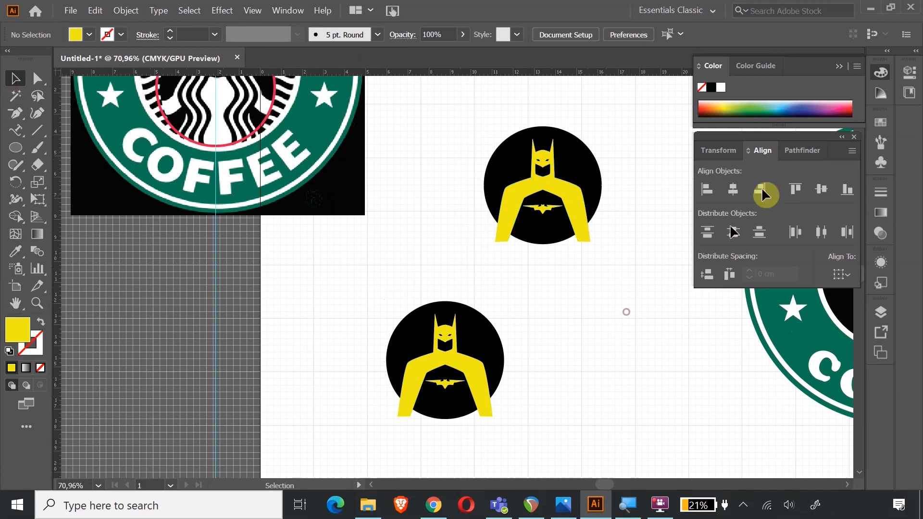
Step: Divide the copied figure and circle along their overlaps with Pathfinder and ungroup the resulting pieces
left_click(794, 152)
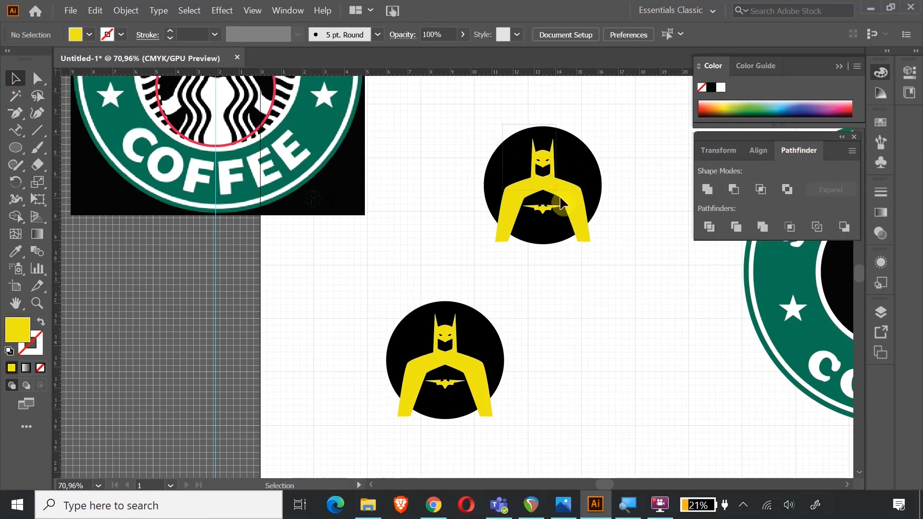
left_click_drag(602, 267, 604, 267)
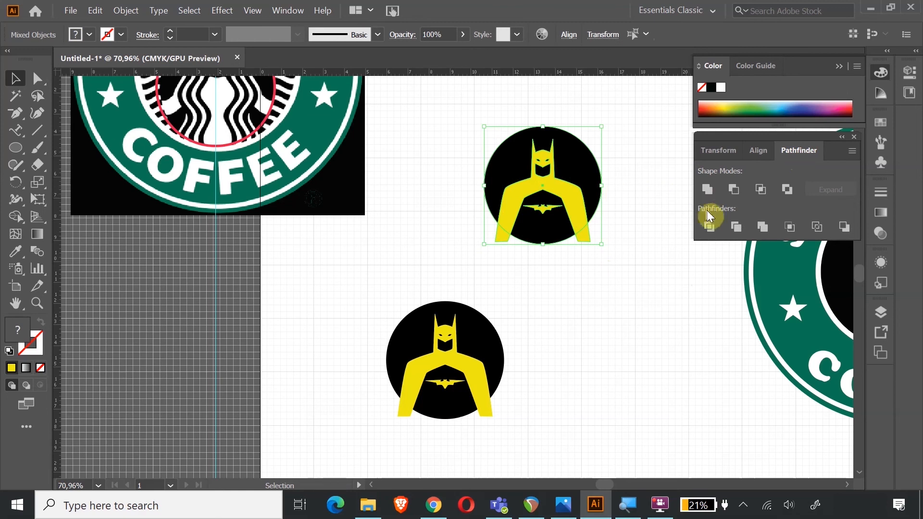
left_click(709, 227)
left_click(668, 291)
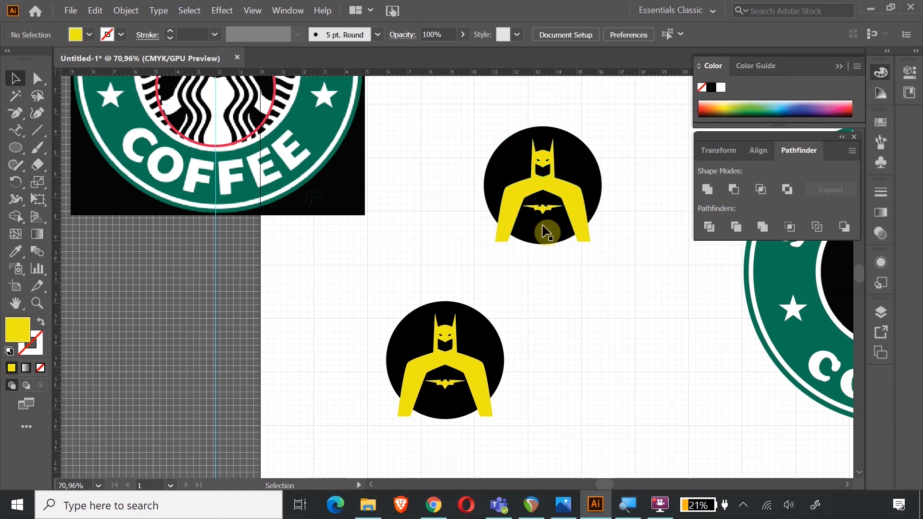
left_click(536, 191)
right_click(535, 191)
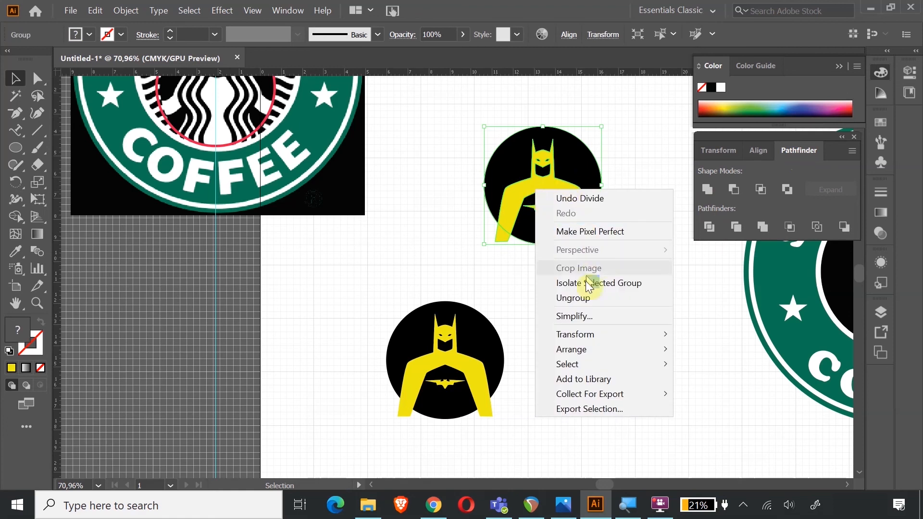
left_click(582, 298)
Step: Delete the two yellow arm ends that stick out beyond the copied black circle
left_click(489, 268)
left_click(500, 235)
key("Delete")
left_click(581, 236)
key("Delete")
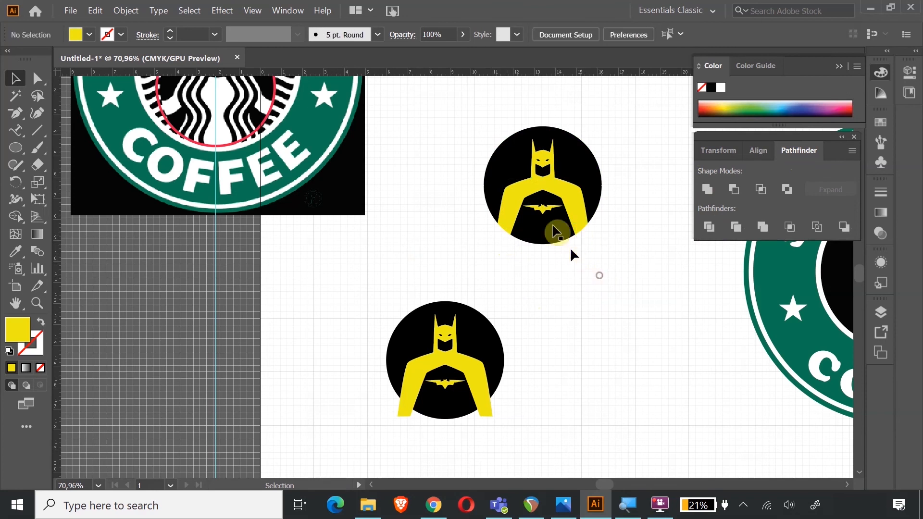
left_click_drag(597, 256, 598, 252)
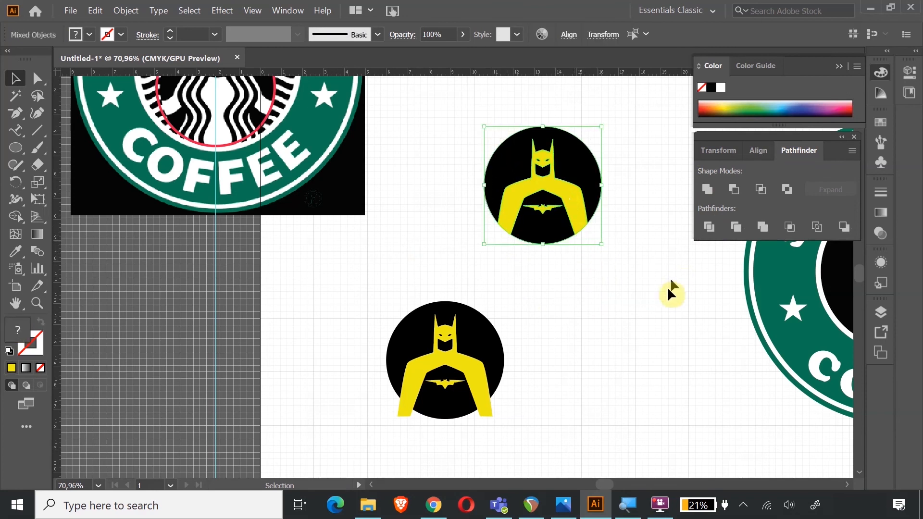
left_click(587, 321)
Step: Select the copy's yellow figure and bat emblem and recolour both white by sampling the Starbucks COFFEE lettering
left_click(542, 211)
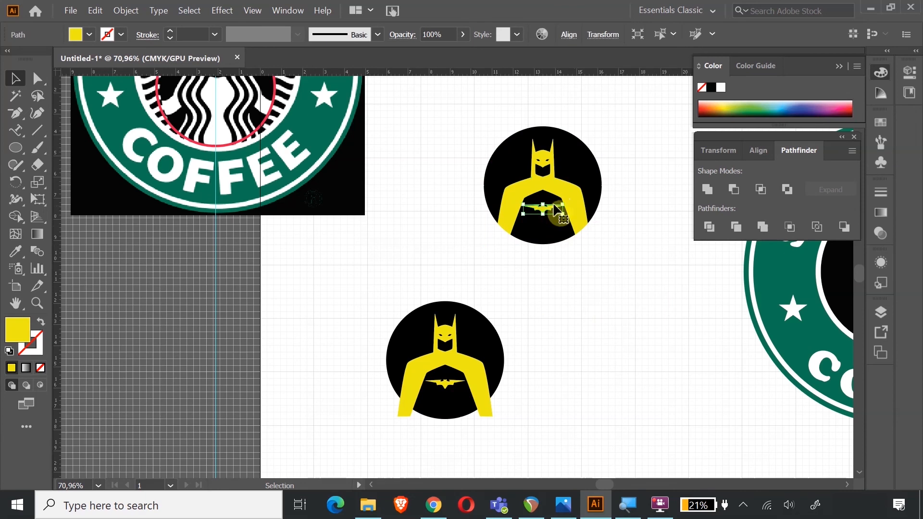
left_click(557, 183)
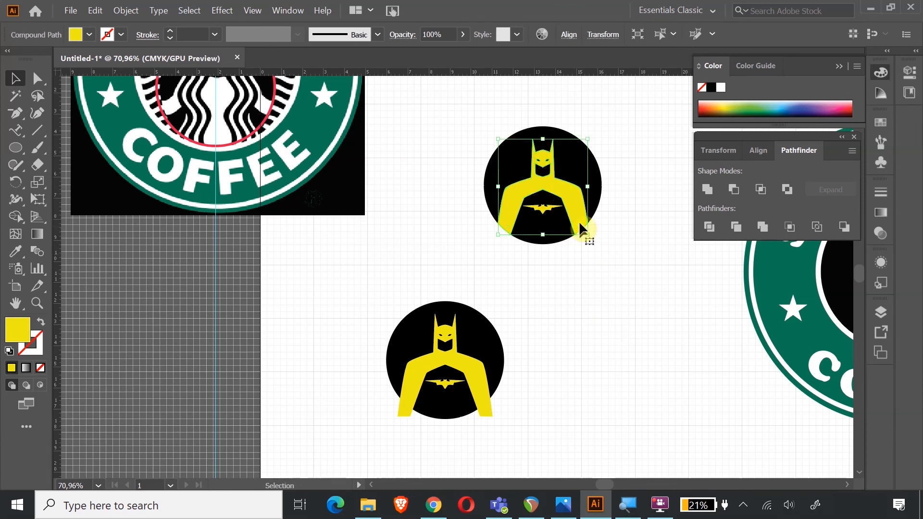
left_click(574, 200, "shift")
left_click(545, 209)
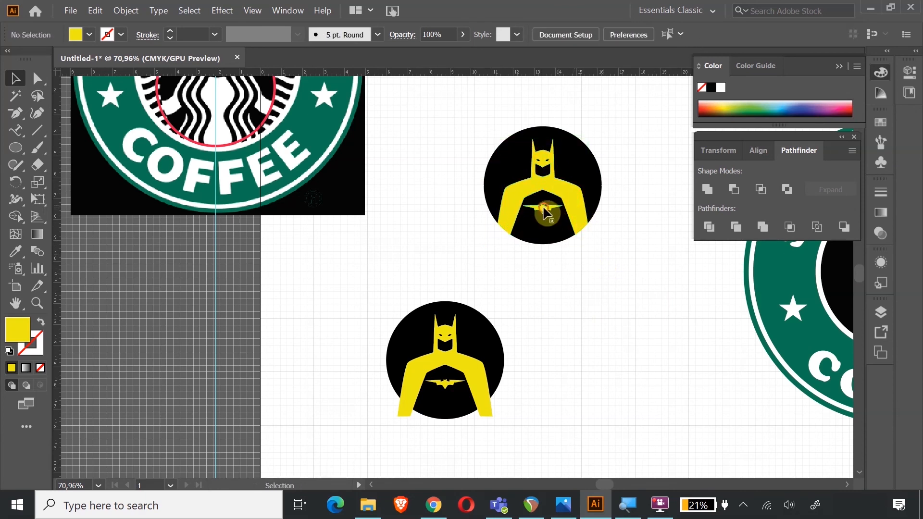
left_click(549, 182, "shift")
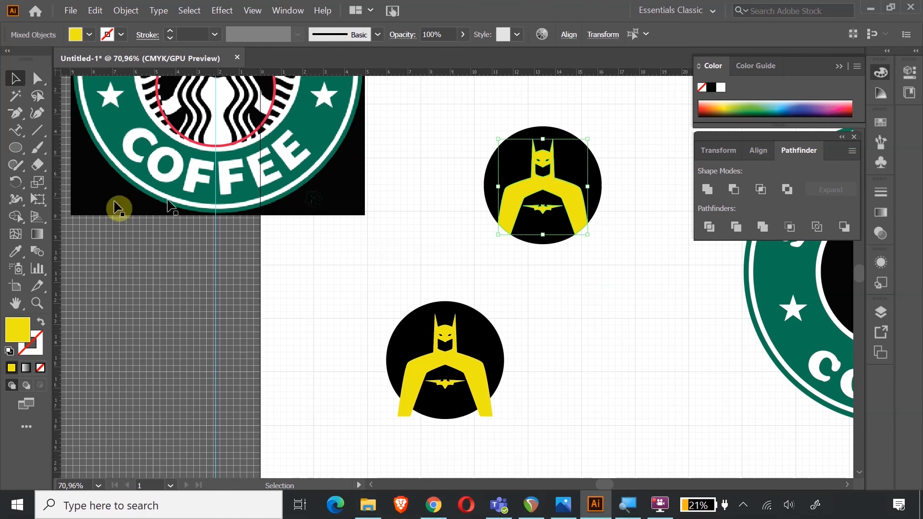
left_click(16, 251)
left_click(174, 171)
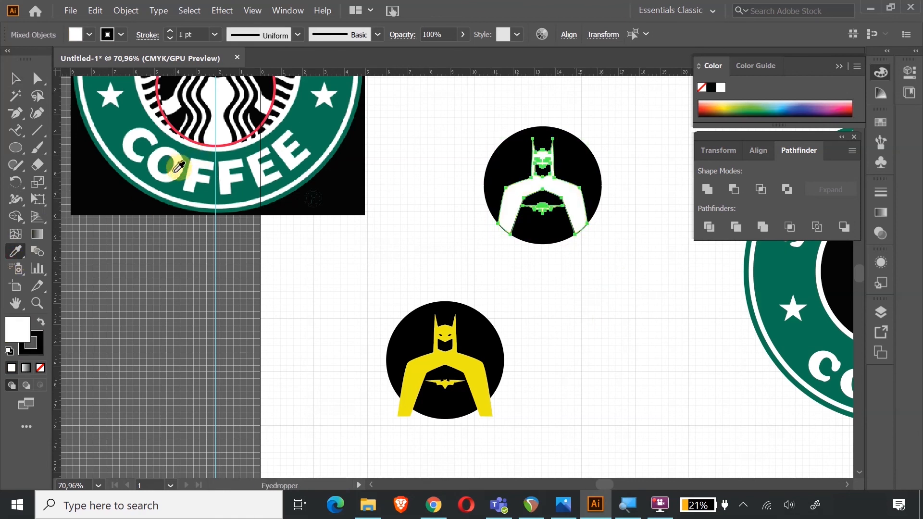
Step: Try moving the white figure and emblem out of the copied circle, and undo the move
left_click(16, 78)
left_click_drag(569, 194, 660, 292)
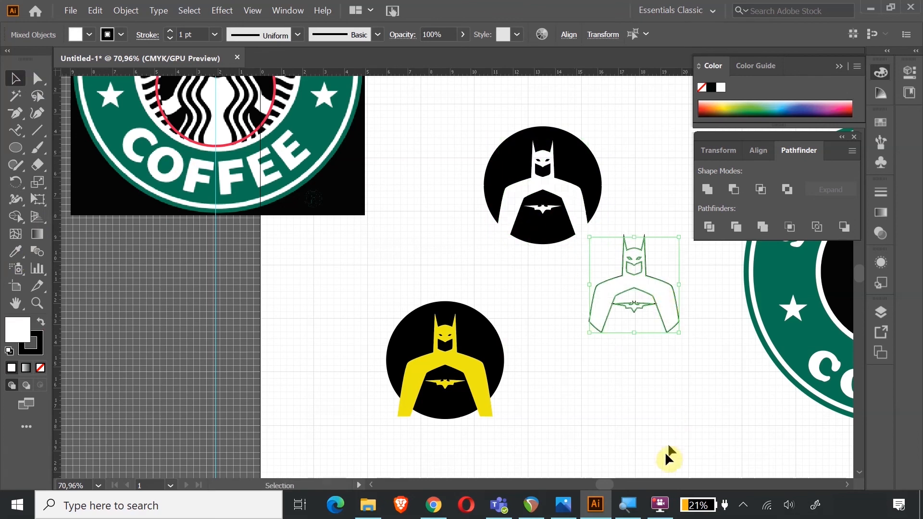
key("a")
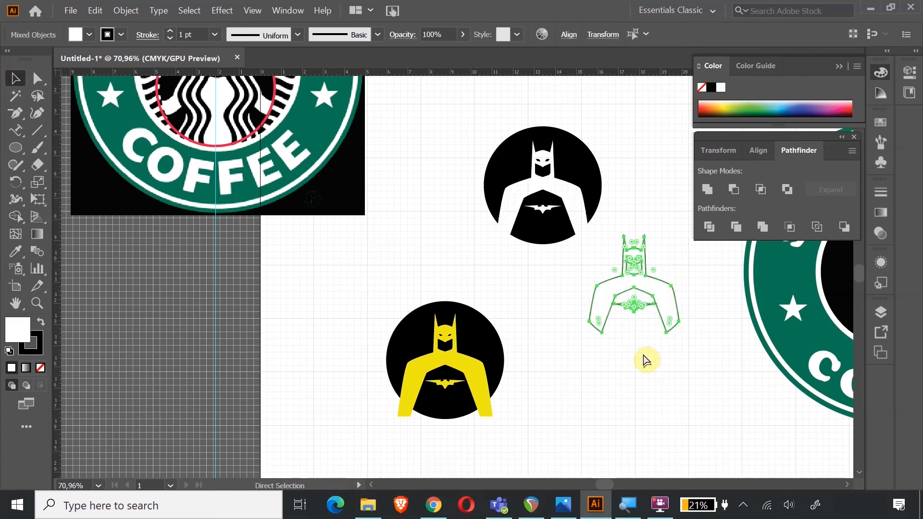
key("ctrl+z")
key("v")
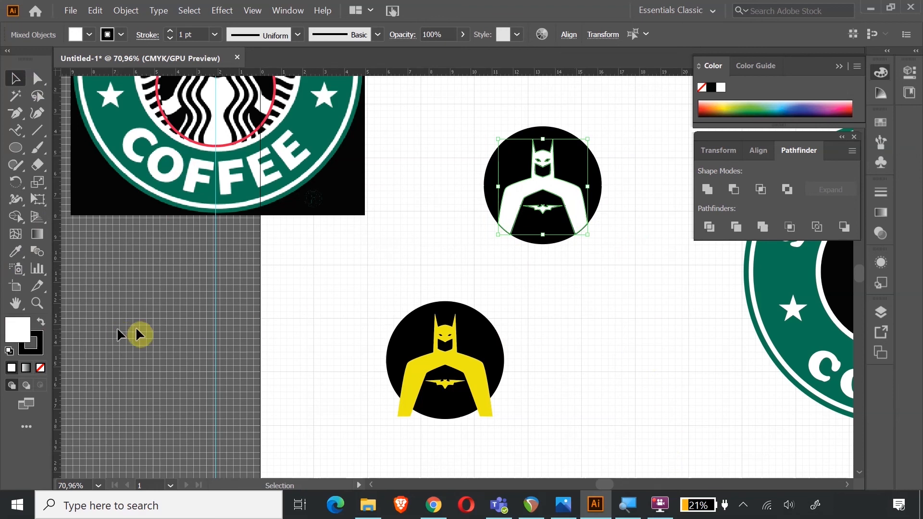
Step: Return the copy's figure and bat emblem to yellow without a stroke by sampling the original yellow figure
left_click(16, 251)
left_click(435, 373)
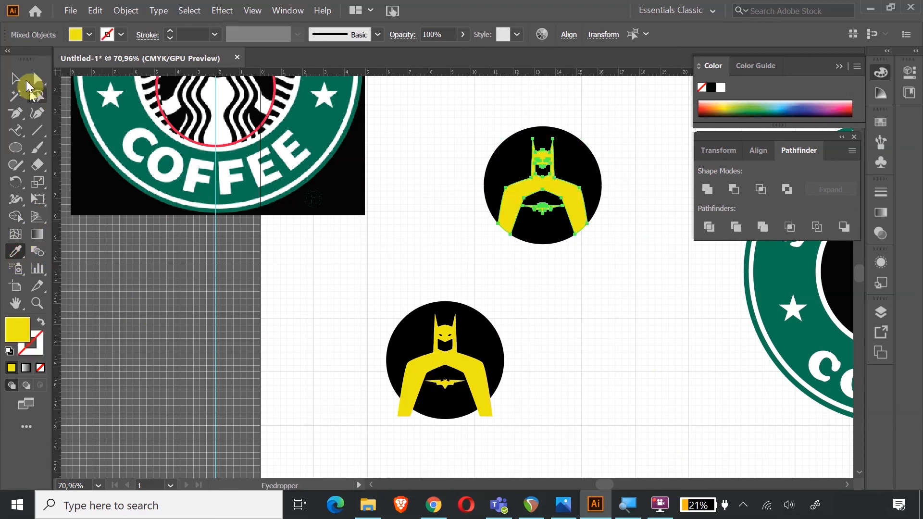
left_click(15, 78)
left_click(617, 289)
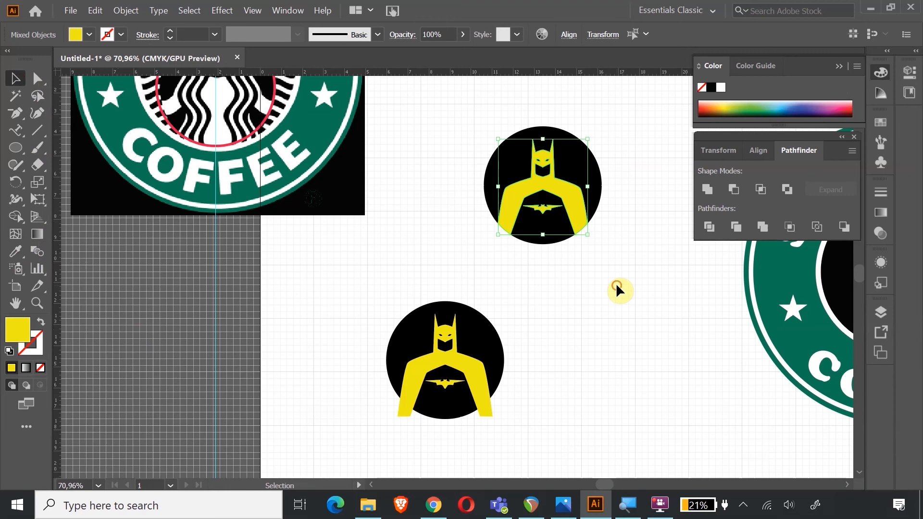
Step: Set the fill of the copy's yellow figure to white (FFFFFF) and deselect it
left_click(573, 197)
double_click(18, 336)
left_click_drag(76, 140, 7, 44)
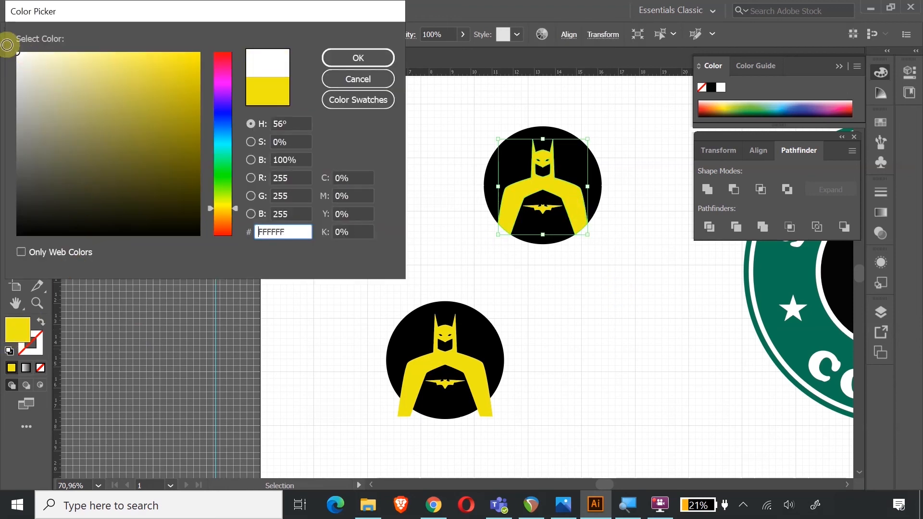
left_click(331, 58)
left_click(489, 106)
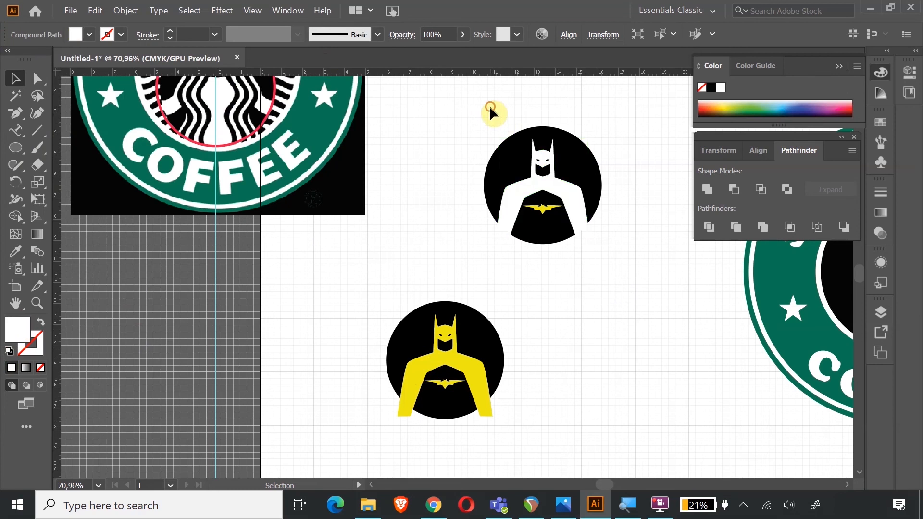
Step: Recolour the copy's yellow bat emblem white by sampling the fill of the white figure
left_click(541, 206)
left_click(11, 255)
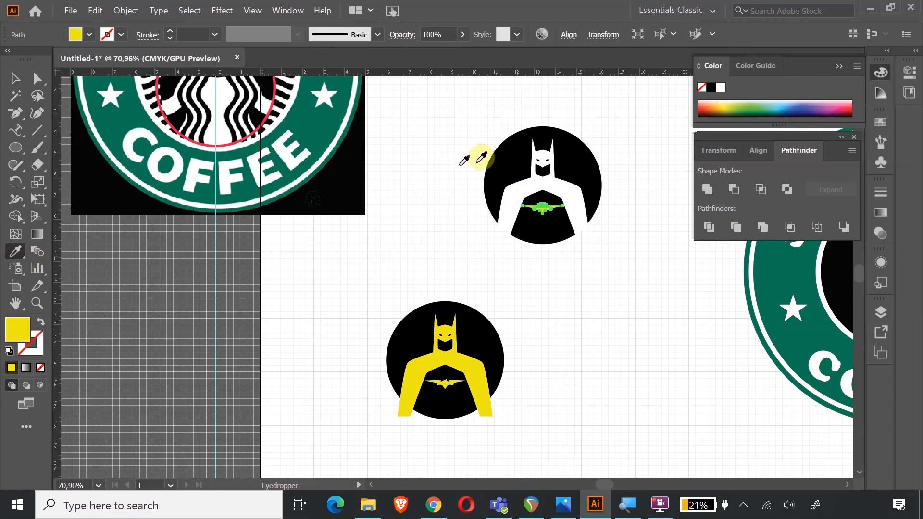
left_click(509, 183)
left_click(15, 79)
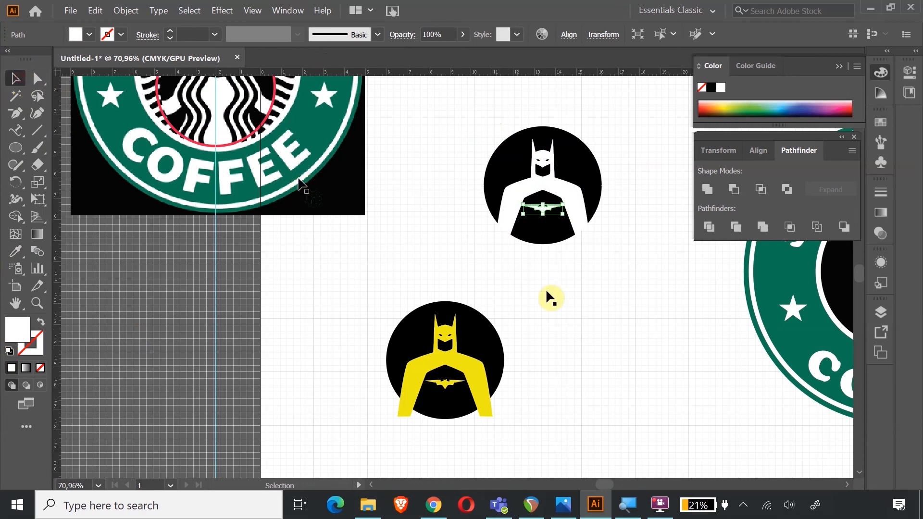
left_click(553, 260)
Step: Group the copied black circle with its white figure and bat emblem, and deselect the group
left_click_drag(492, 128, 596, 258)
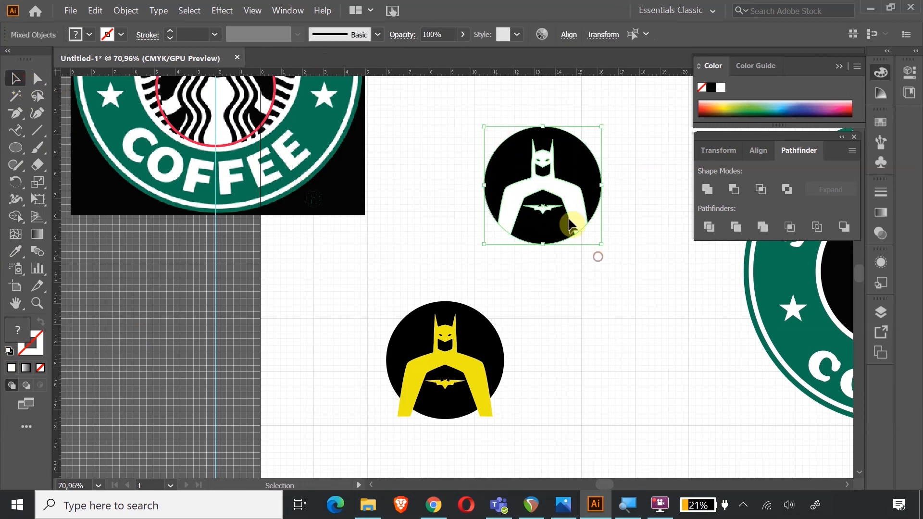
right_click(566, 207)
left_click(608, 304)
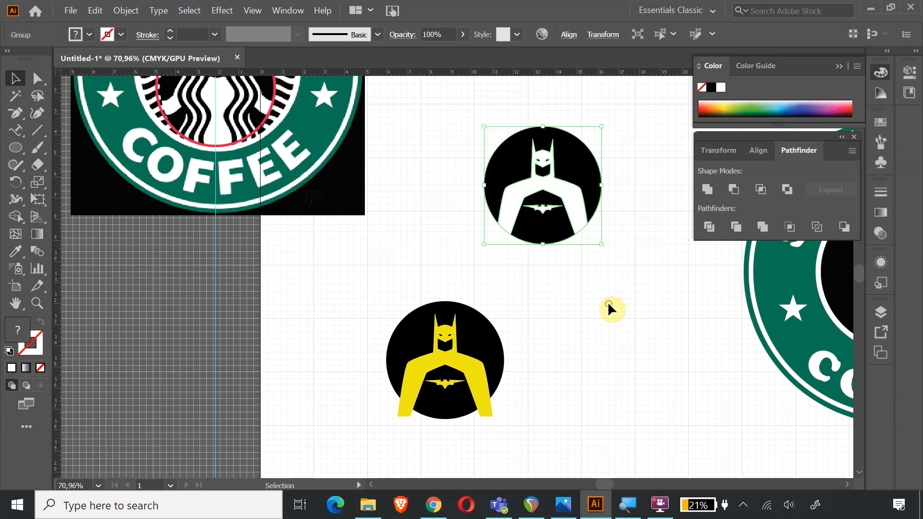
left_click(602, 337)
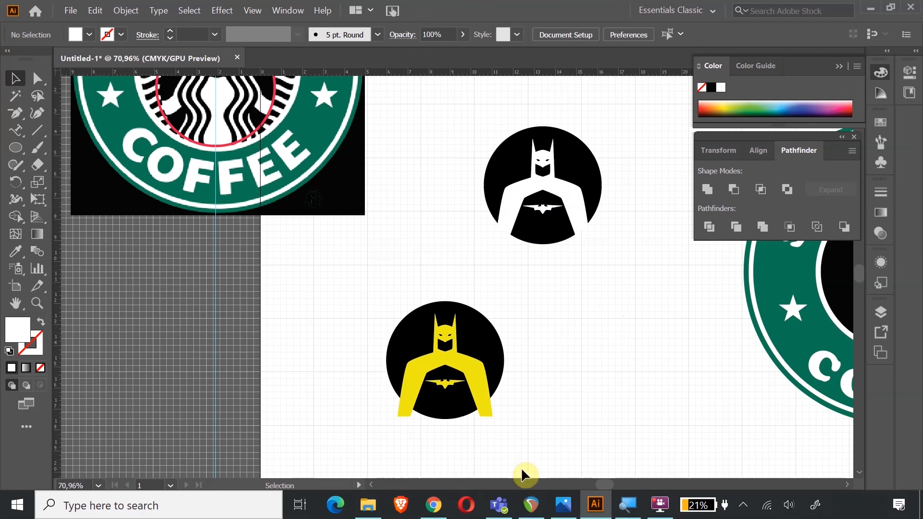
Step: Draw a white circle inside the black centre of the STARTREK COFFEE emblem with the Ellipse tool
key("ctrl+minus")
key("ctrl+minus")
key("ctrl+minus")
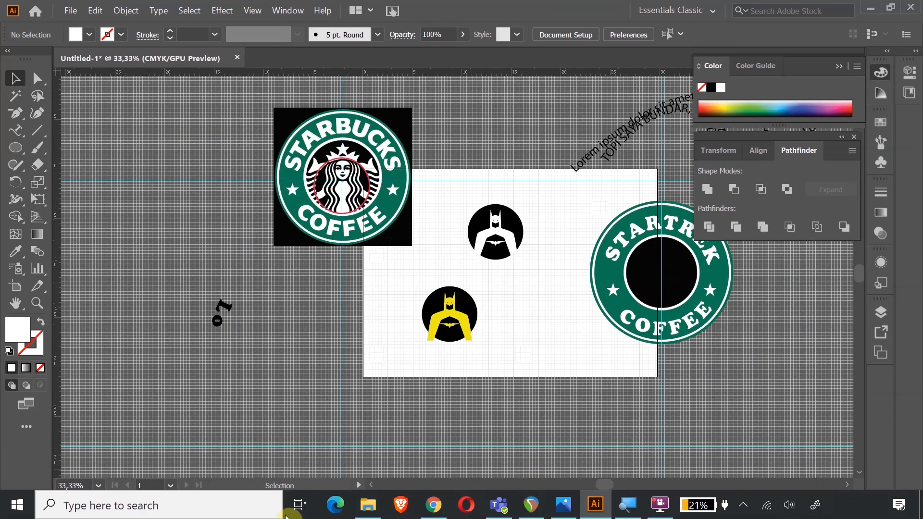
left_click(16, 148)
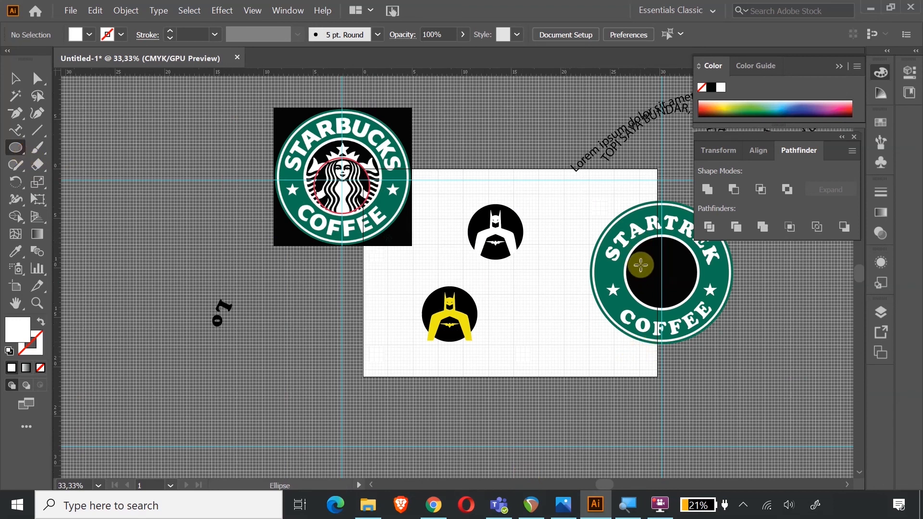
left_click_drag(644, 263, 673, 307)
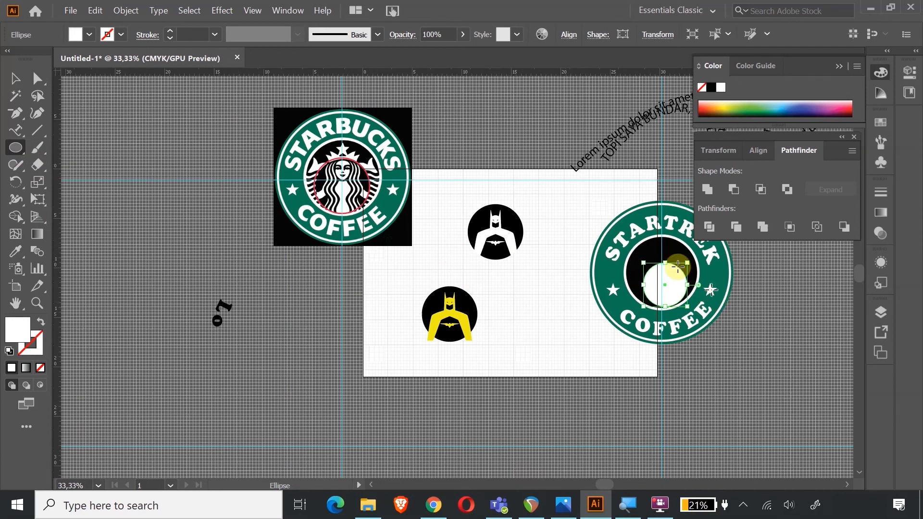
Step: Enlarge the white circle and position it against the lower edge of the emblem's black centre
left_click_drag(641, 263, 636, 255)
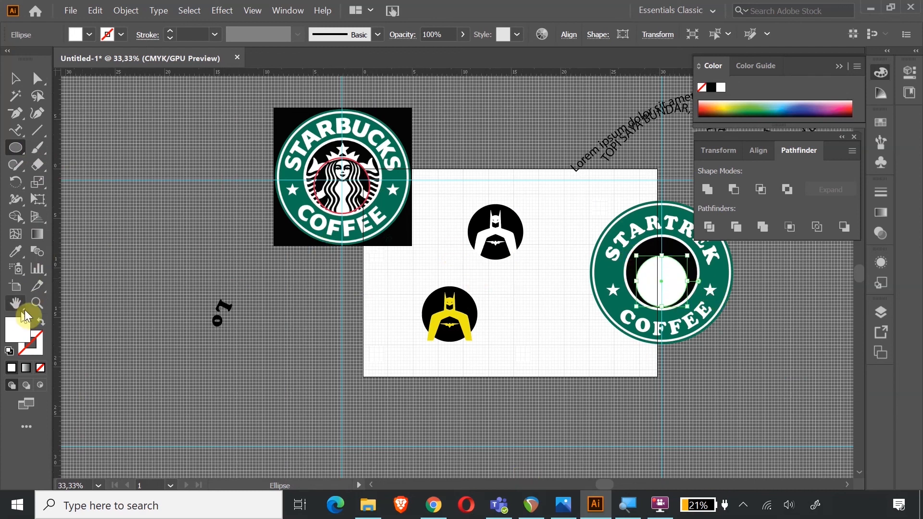
left_click(36, 303)
left_click_drag(663, 309, 750, 283)
left_click(15, 78)
left_click(356, 254)
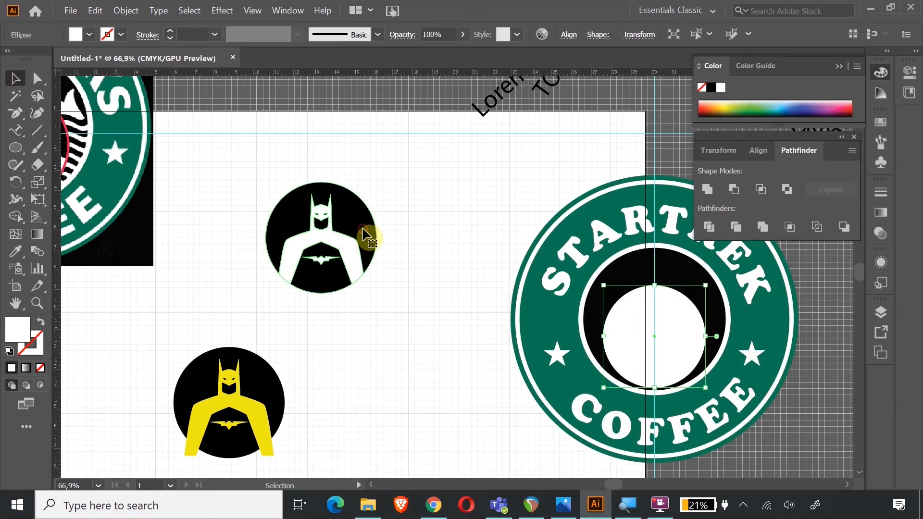
left_click(680, 347)
left_click_drag(678, 347, 675, 345)
left_click_drag(611, 486, 604, 485)
left_click_drag(766, 351, 769, 354)
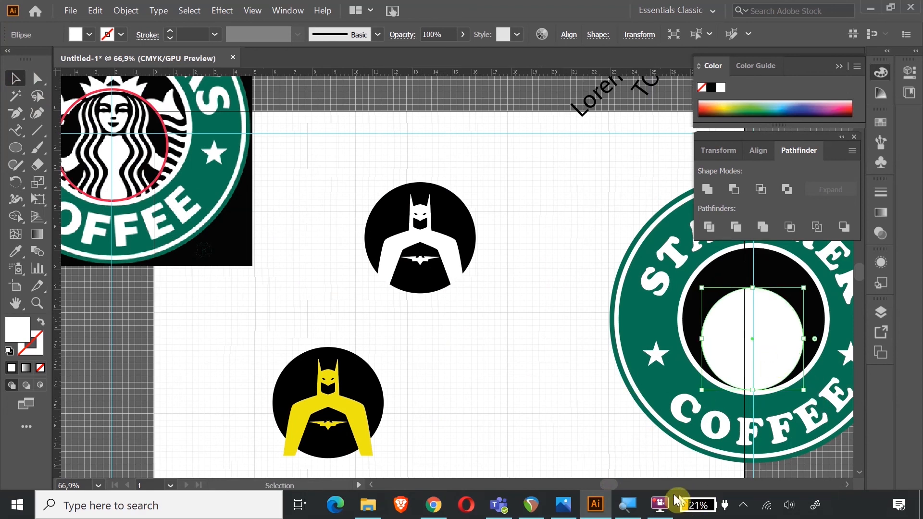
left_click_drag(613, 485, 618, 485)
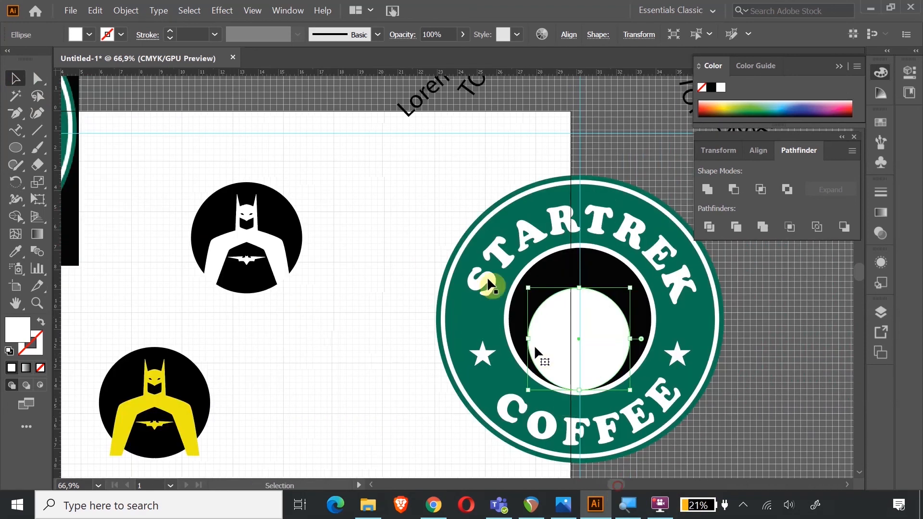
Step: Select the whole STARTREK COFFEE emblem with its white circle, align everything to the horizontal centre, and deselect
left_click_drag(427, 201, 588, 339)
left_click_drag(694, 419, 690, 418)
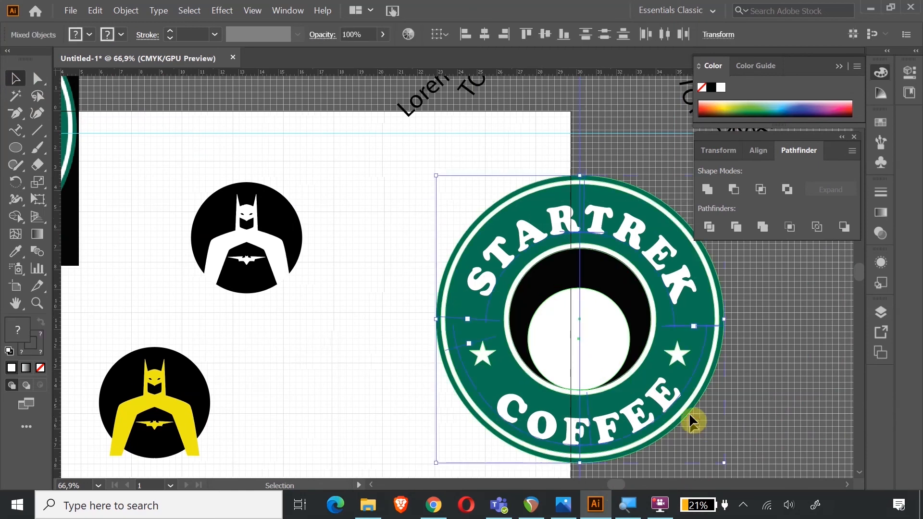
left_click(762, 150)
left_click(734, 189)
left_click(781, 394)
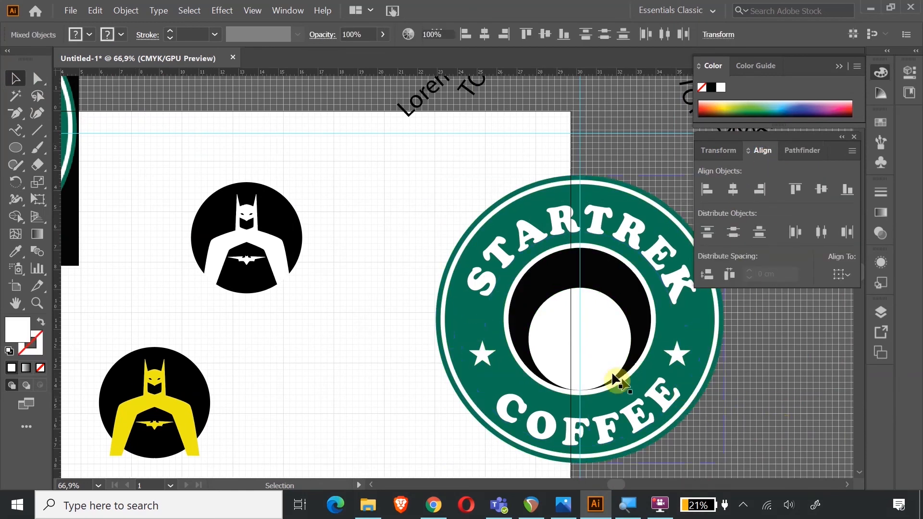
Step: Nudge the white circle down slightly and enlarge it a little with Free Transform
left_click(592, 362)
key("Down")
key("Down")
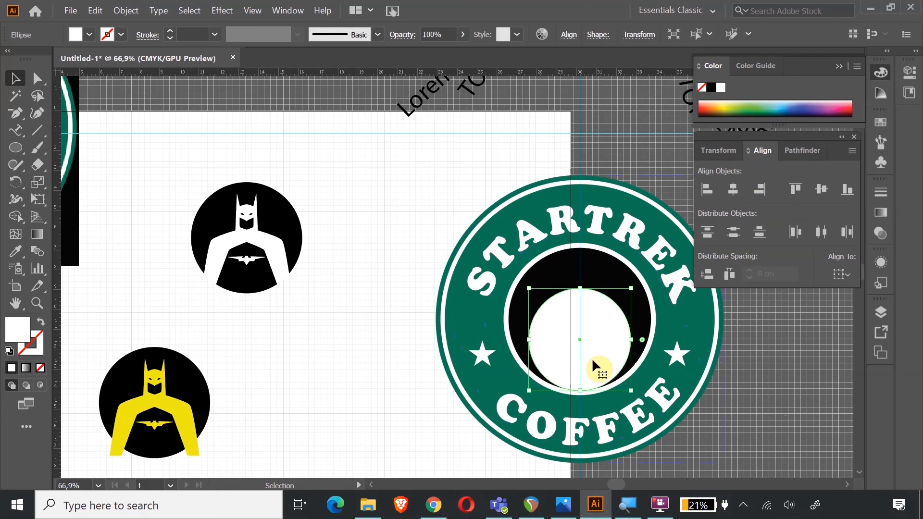
left_click(37, 199)
left_click_drag(526, 287, 519, 280)
Step: Realign the enlarged white circle and all emblem parts to their horizontal centre, and clear the selection
left_click(16, 78)
left_click_drag(500, 284, 660, 423)
left_click(732, 191)
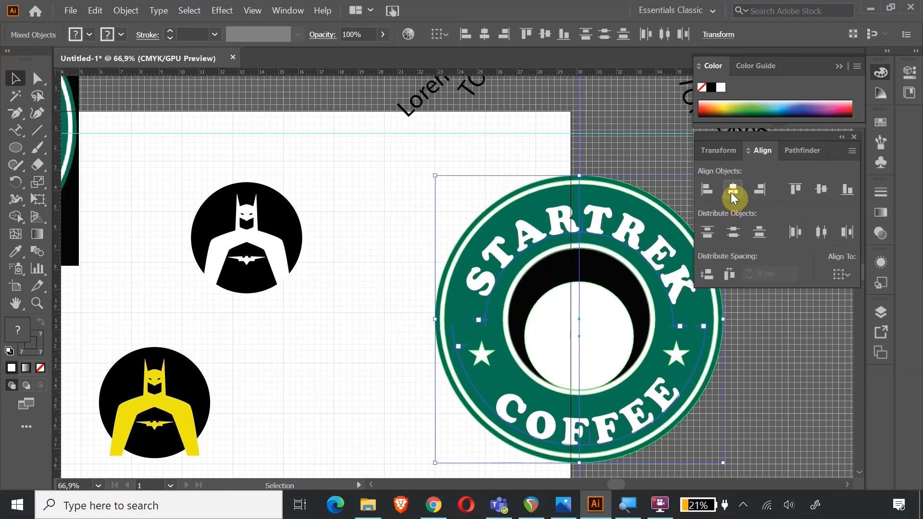
left_click(769, 395)
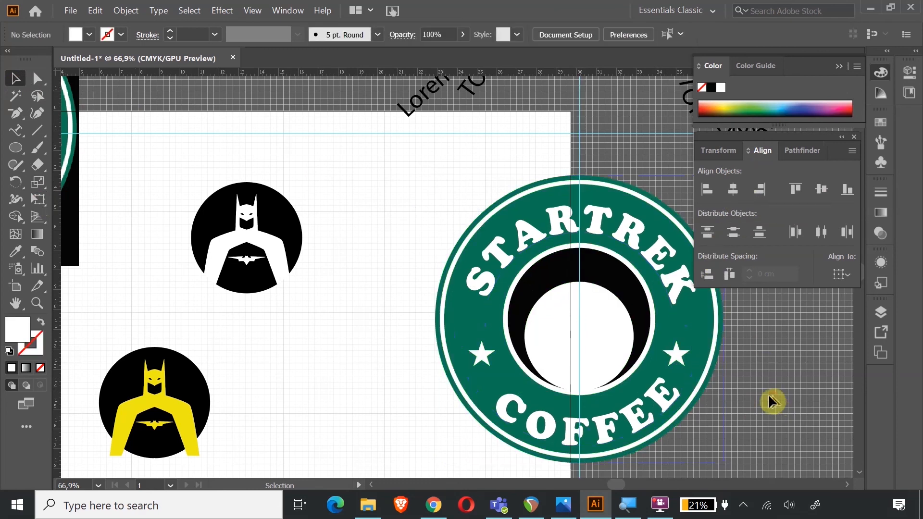
Step: Scale down the black circle group with the white figure using Free Transform and move it onto the emblem
left_click(260, 247)
left_click(38, 199)
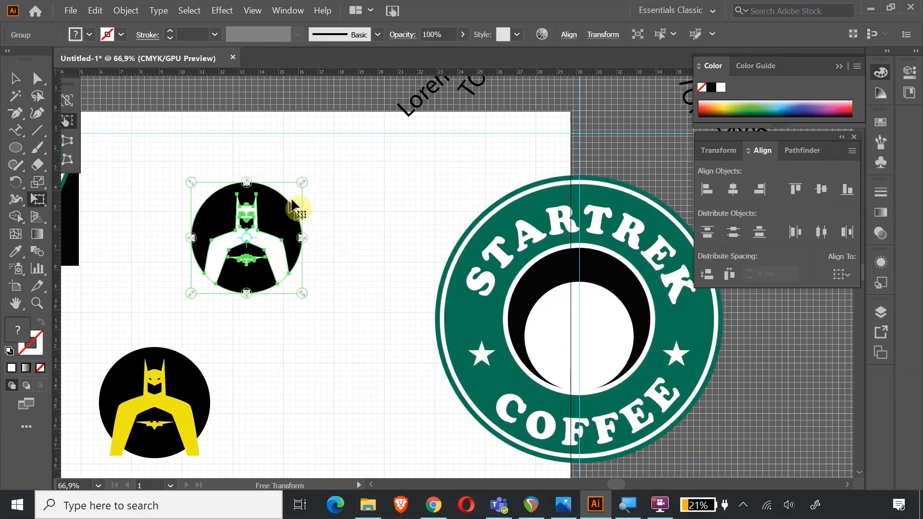
left_click_drag(302, 183, 284, 201)
left_click_drag(271, 237, 556, 346)
Step: Bring the white figure group to the front and place it over the white circle in the emblem's centre
right_click(487, 322)
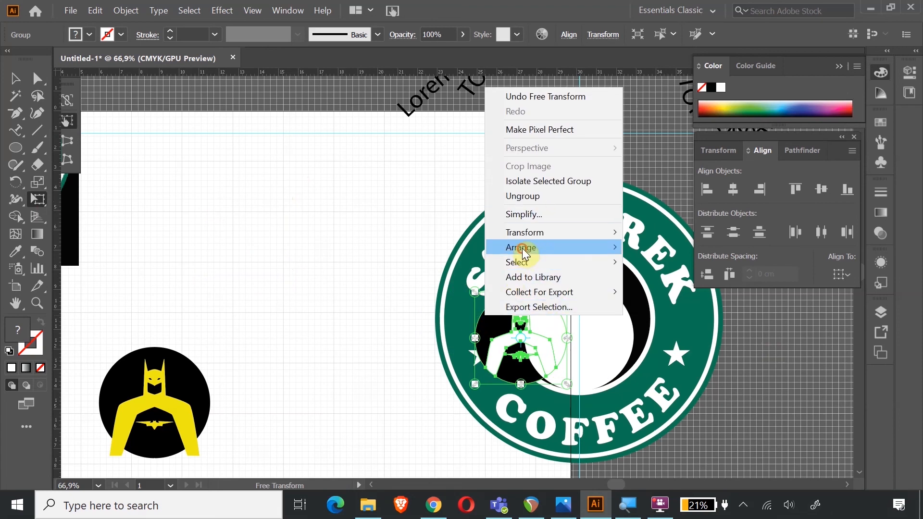
mouse_move(524, 255)
left_click(656, 246)
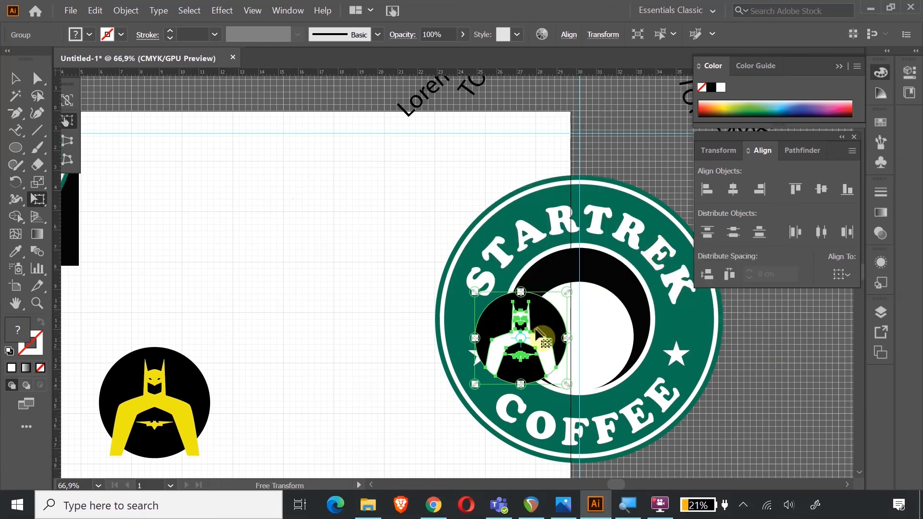
left_click_drag(538, 328, 590, 336)
Step: Enlarge the figure group until only a thin white rim of the circle remains around it, and deselect it
left_click_drag(621, 379, 632, 391)
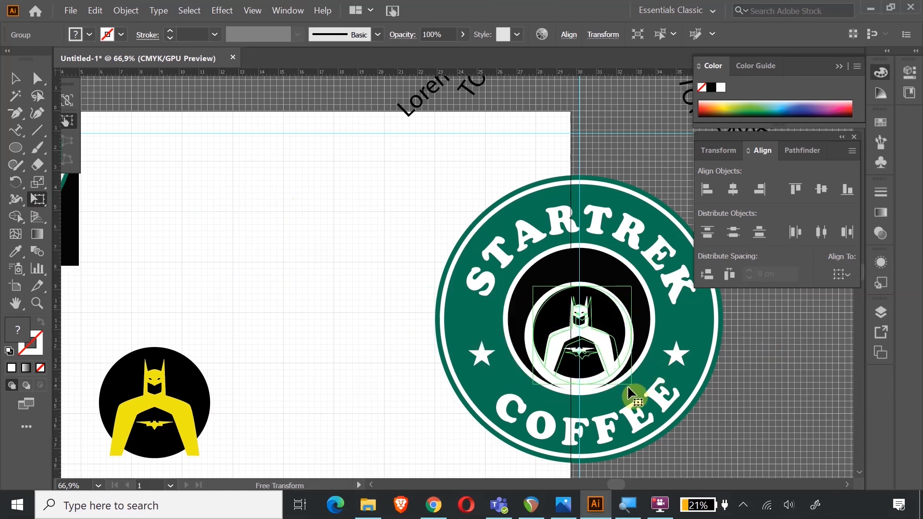
left_click_drag(533, 383, 521, 391)
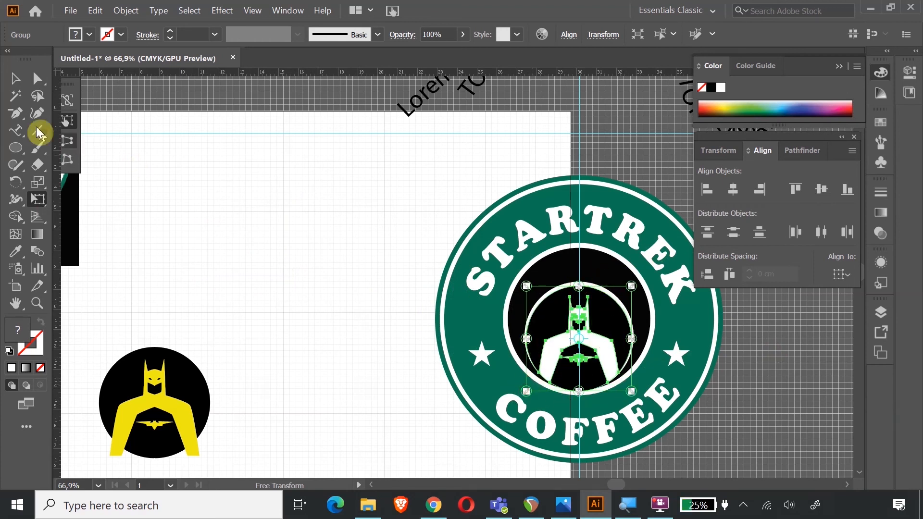
left_click(17, 77)
left_click(291, 186)
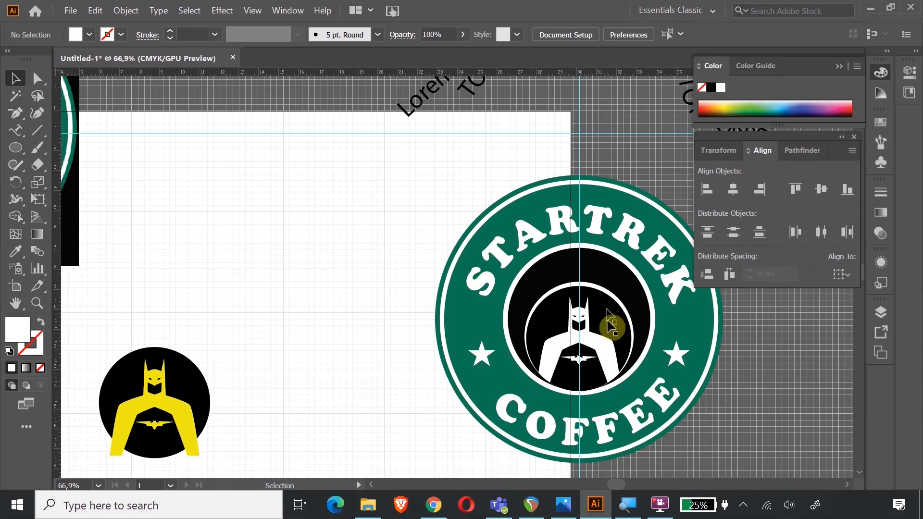
Step: Move the figure group and white circle out of the emblem's centre and align both to their horizontal and vertical centres
left_click(610, 323)
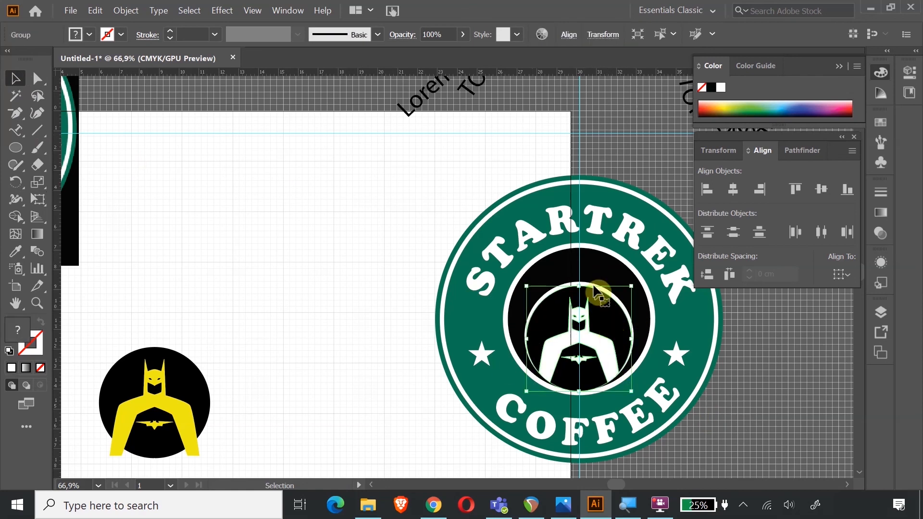
left_click_drag(574, 320, 454, 337)
left_click_drag(534, 327, 438, 364)
left_click(530, 350, "shift")
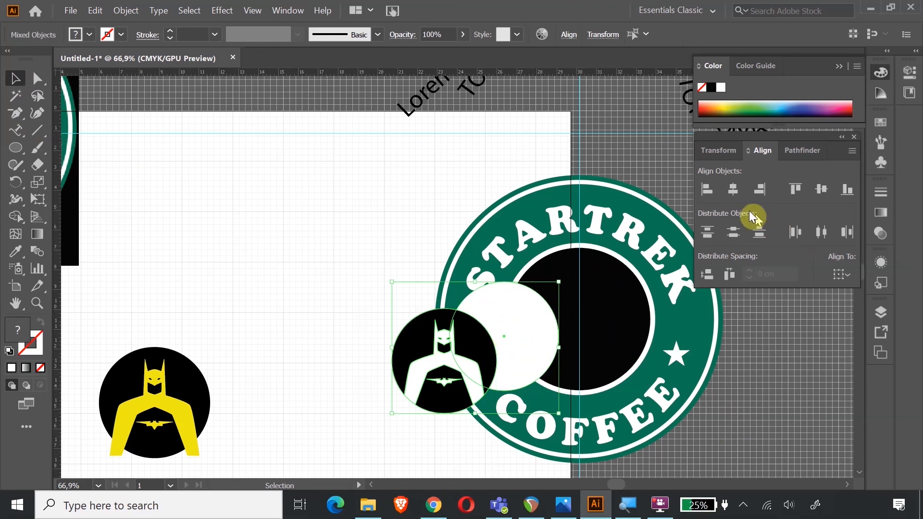
left_click(733, 188)
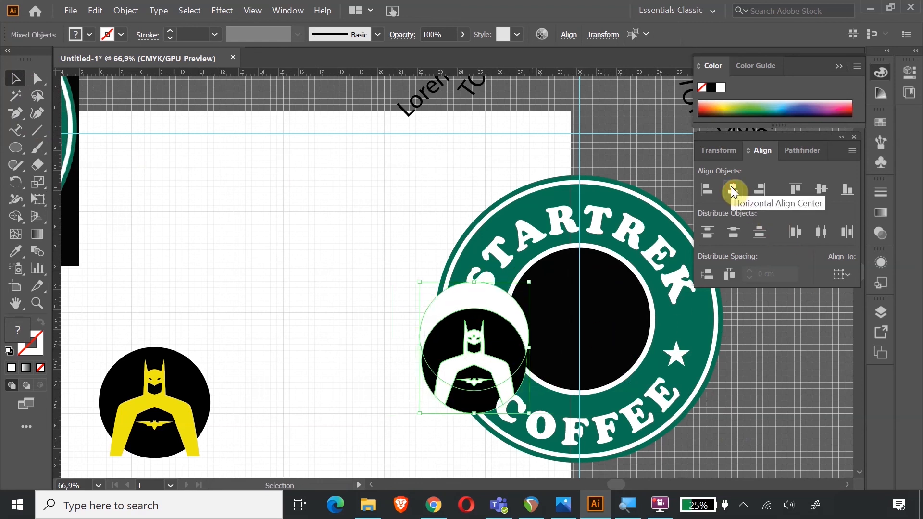
left_click(821, 188)
Step: Try to return the ungrouped circle and figure to the emblem's black centre and align them horizontally with the emblem
left_click_drag(502, 356, 584, 353)
left_click(783, 394)
left_click_drag(418, 223, 638, 376)
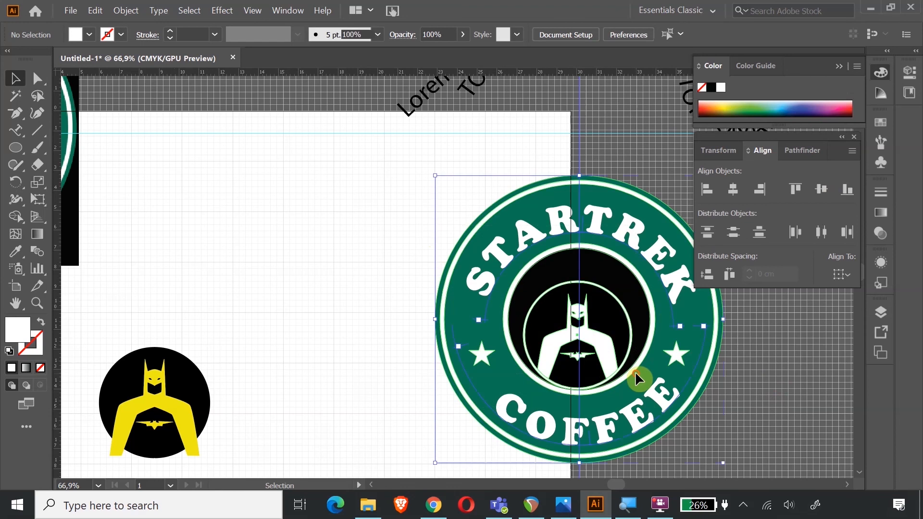
left_click(732, 189)
left_click(799, 363)
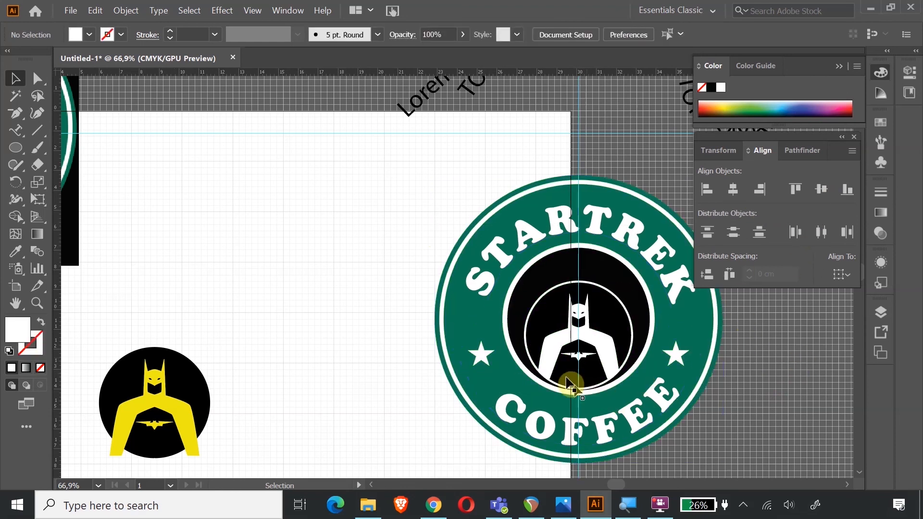
left_click(581, 371)
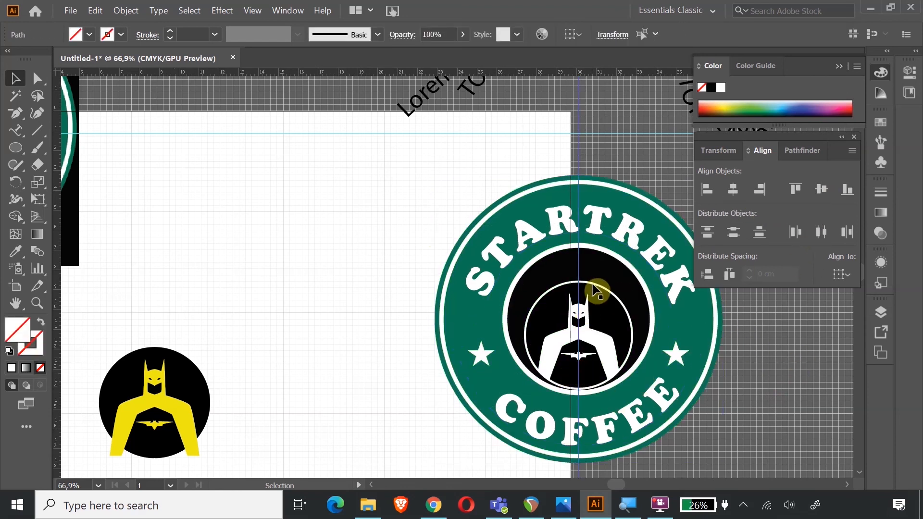
left_click(598, 342)
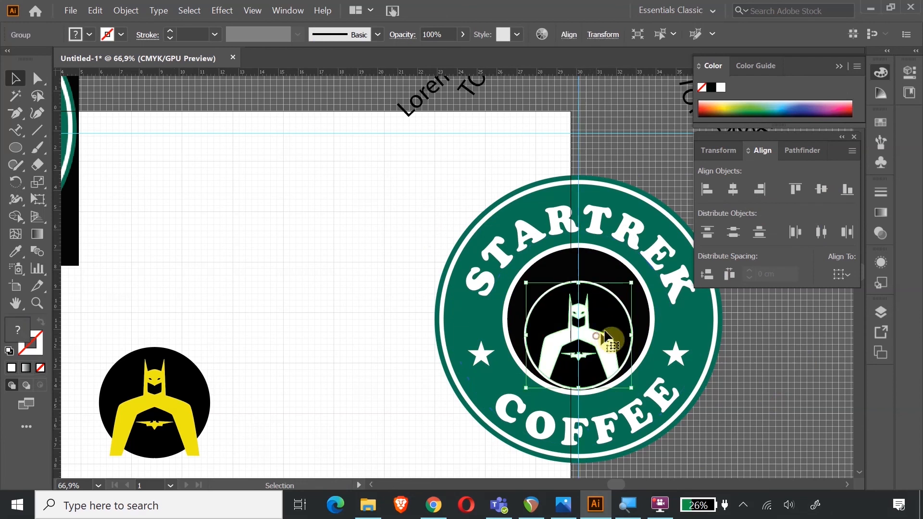
left_click_drag(601, 333, 459, 357)
Step: Group the white circle with the figure group and move the result into the emblem's black centre
right_click(456, 347)
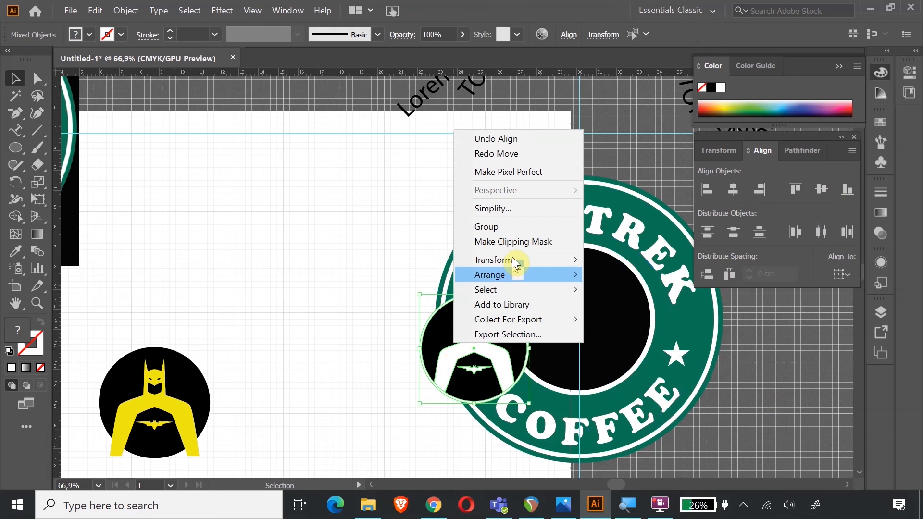
left_click(519, 231)
left_click_drag(507, 362, 584, 364)
left_click(803, 416)
Step: Align the grouped white-rimmed figure badge and the emblem parts to their horizontal centre, and deselect everything
left_click_drag(413, 244, 584, 365)
left_click(732, 192)
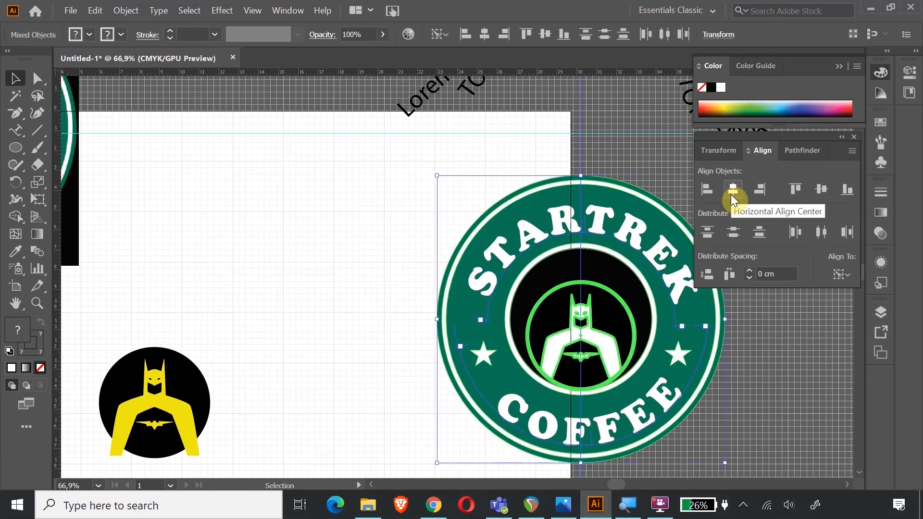
left_click(772, 391)
left_click(601, 356)
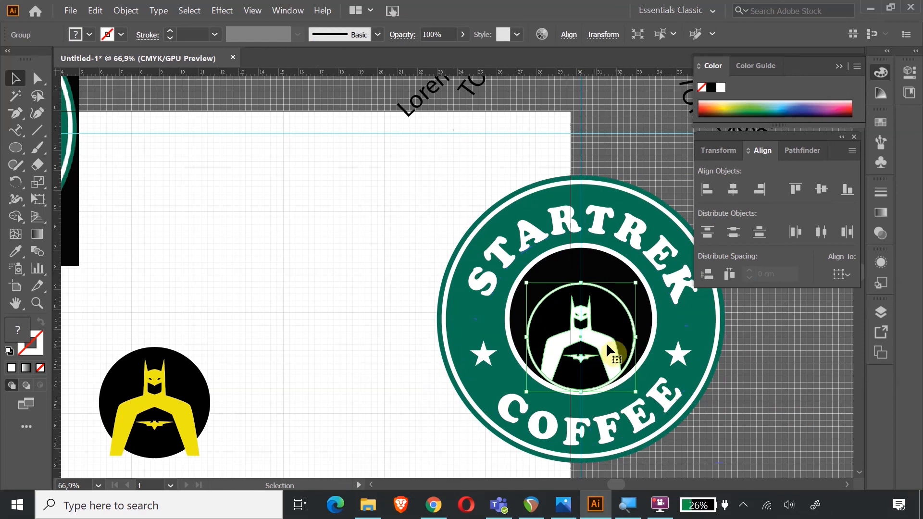
left_click(345, 238)
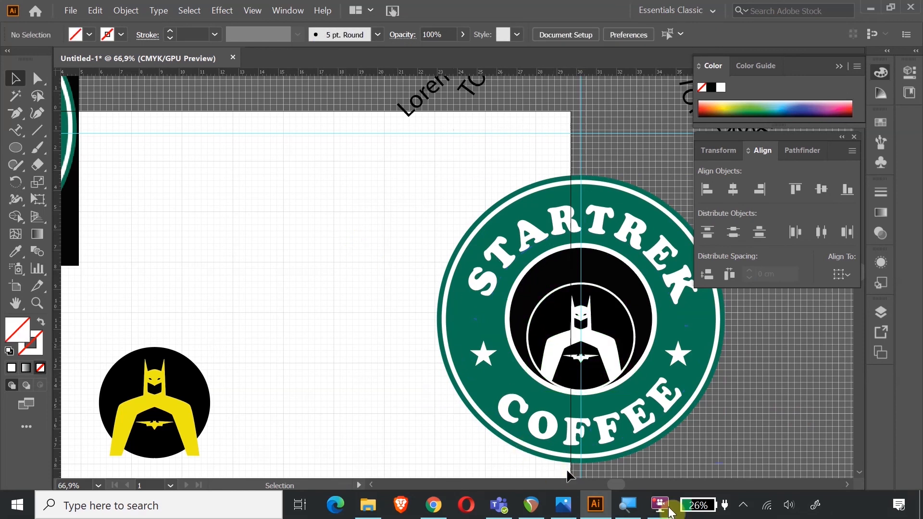
Step: Examine the crown and central figure of the Starbucks reference emblem
left_click_drag(615, 485, 599, 485)
scroll(274, 173, "up", 2)
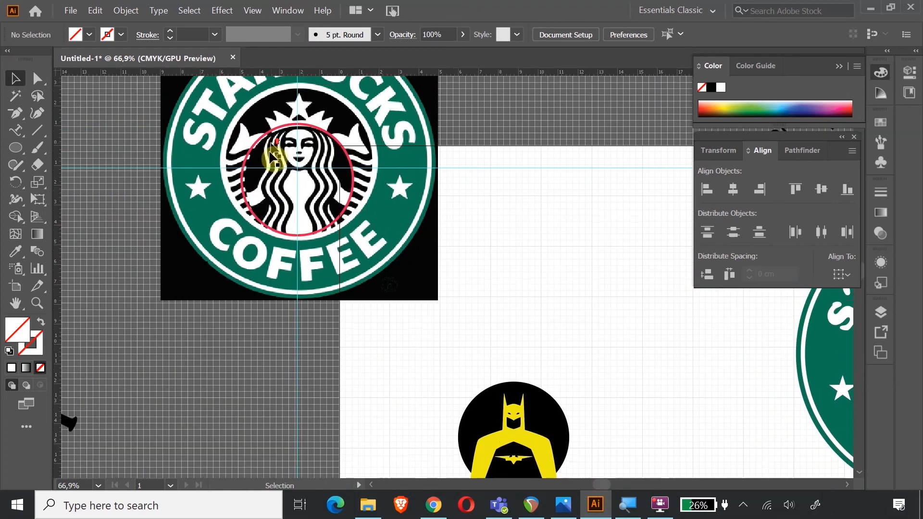